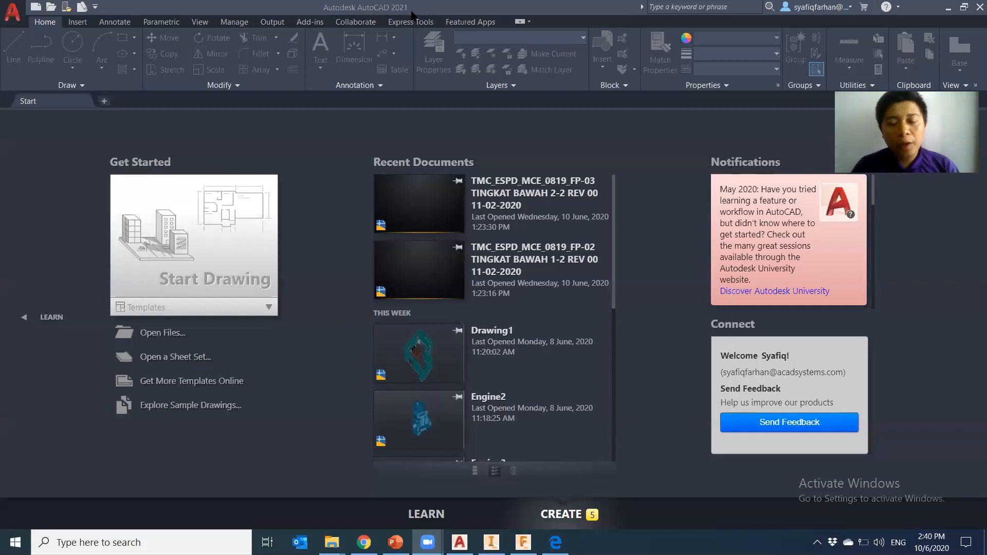
# Create a new drawing and switch its workspace to 3D Modeling
pyautogui.click(37, 9)
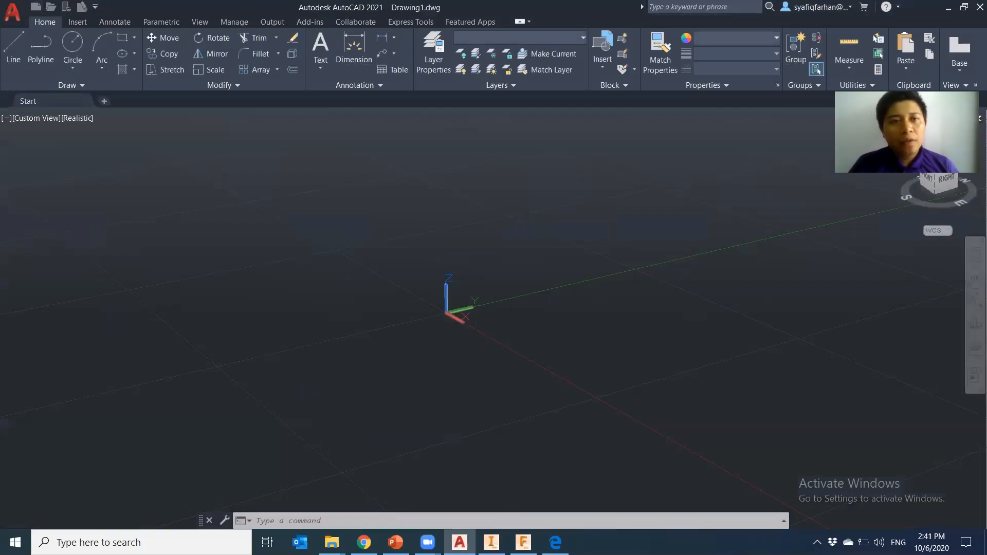
pyautogui.moveTo(599, 333); pyautogui.dragTo(546, 333, button='middle')
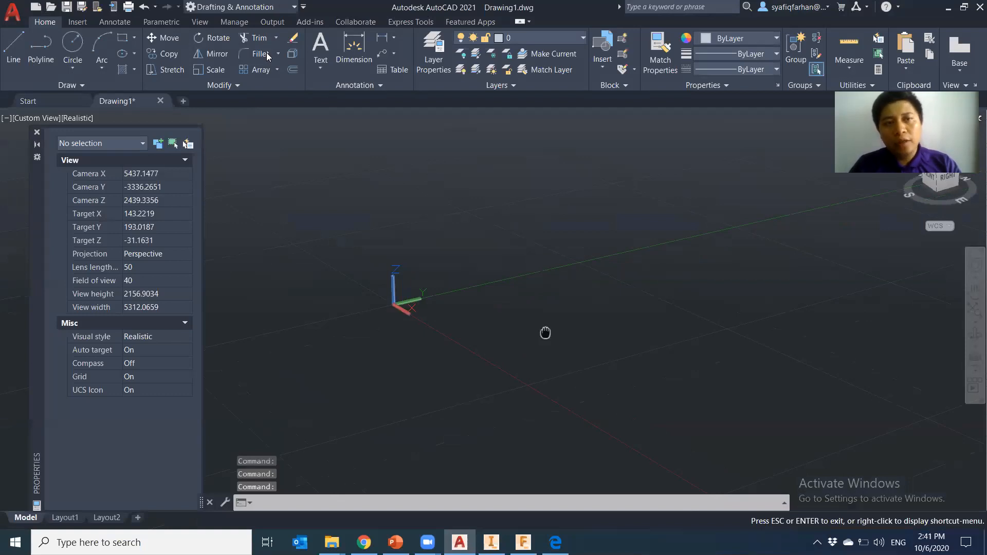
pyautogui.click(271, 7)
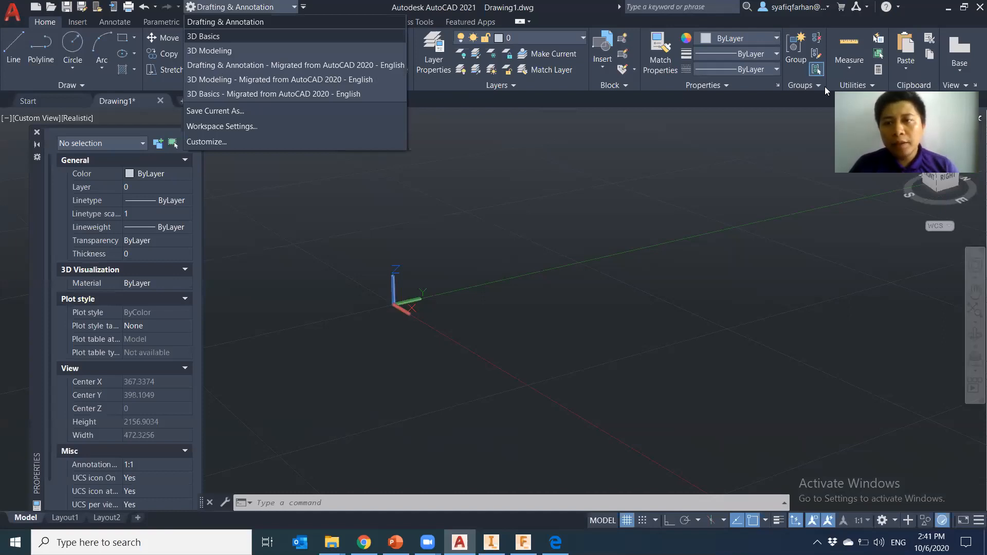
pyautogui.press('Return')
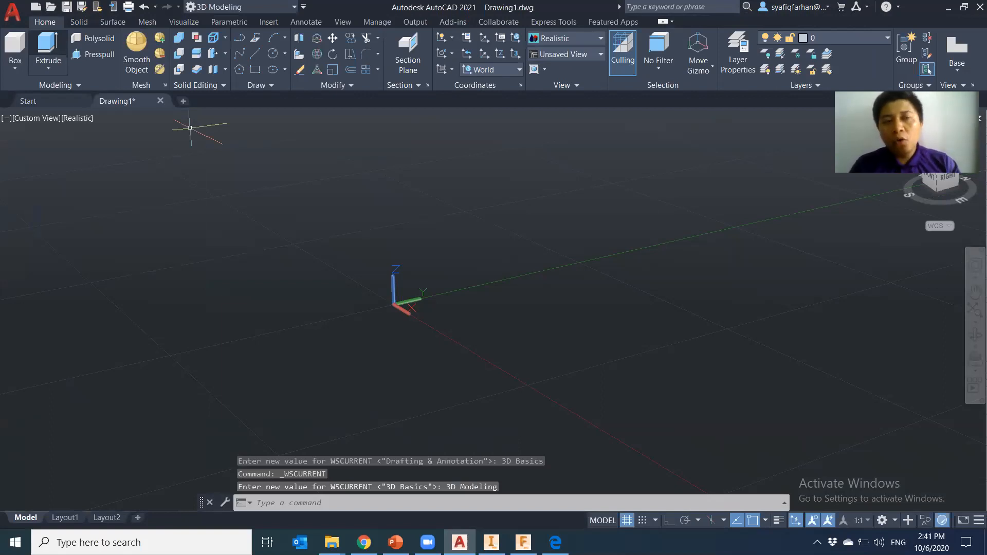
# Model a flat rectangular plate near the origin with the Box primitive, setting its footprint and height freehand
pyautogui.scroll(1, 473, 315)
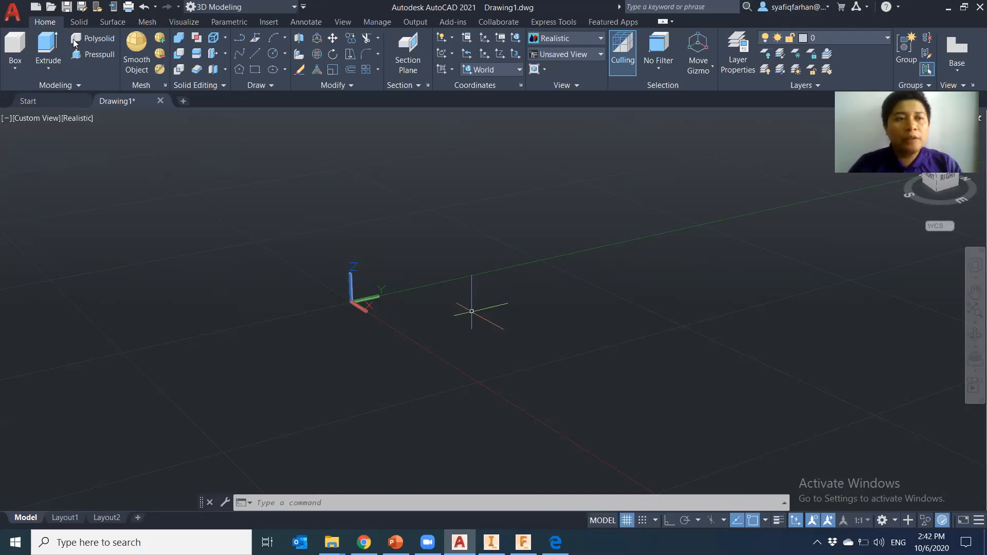
pyautogui.click(15, 66)
pyautogui.click(45, 93)
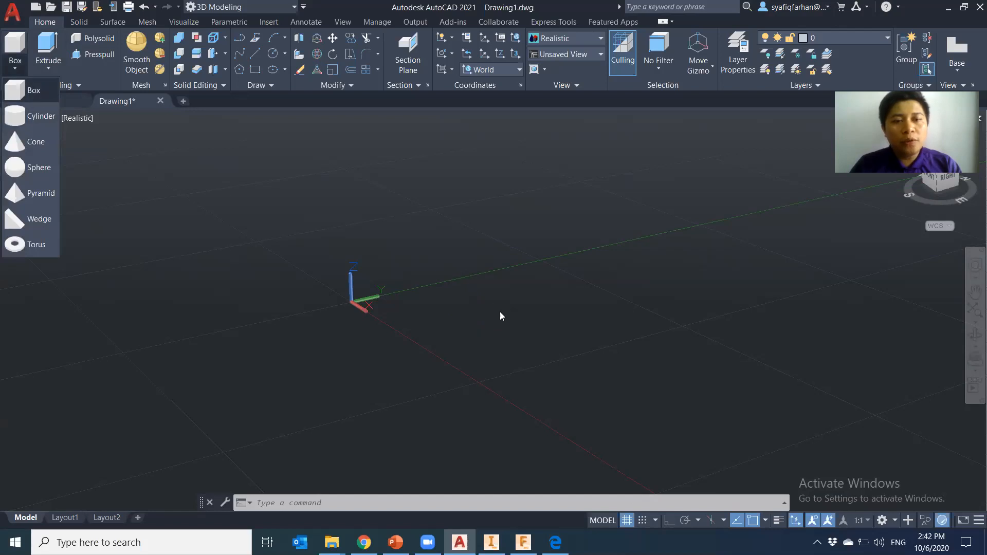
pyautogui.click(414, 308)
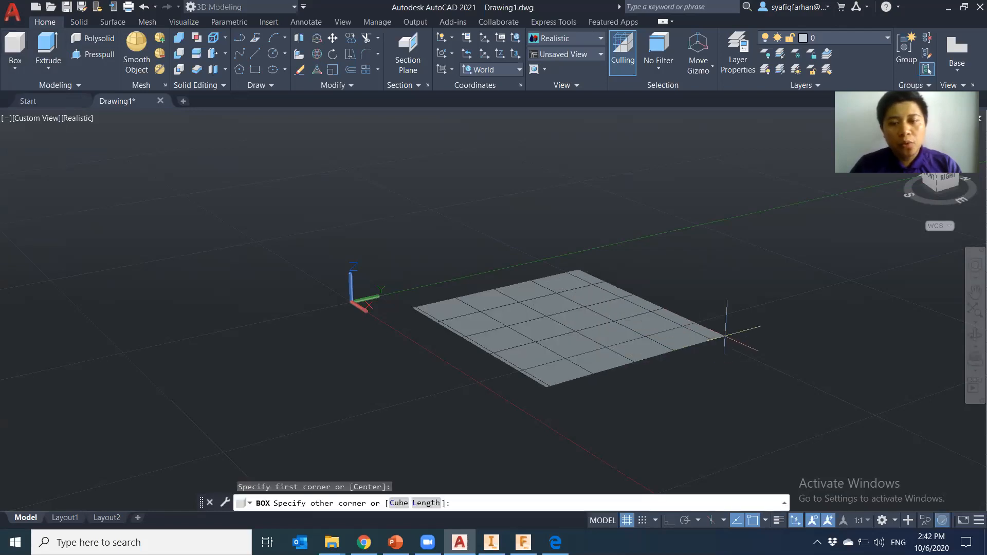
pyautogui.click(803, 368)
pyautogui.click(804, 344)
pyautogui.keyDown('shift'); pyautogui.moveTo(558, 405); pyautogui.dragTo(436, 382, button='middle'); pyautogui.keyUp('shift')
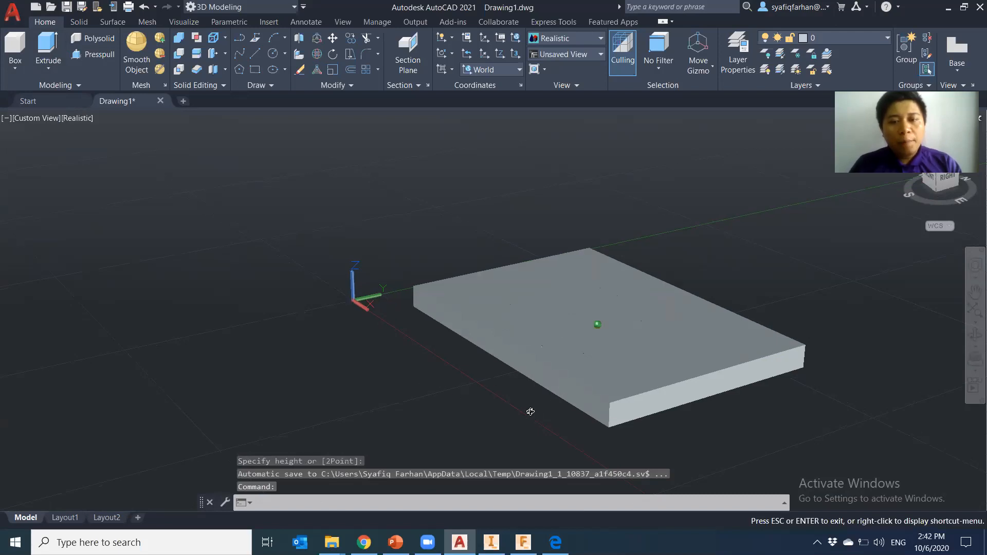
pyautogui.keyDown('shift'); pyautogui.moveTo(597, 325); pyautogui.dragTo(595, 289, button='middle'); pyautogui.keyUp('shift')
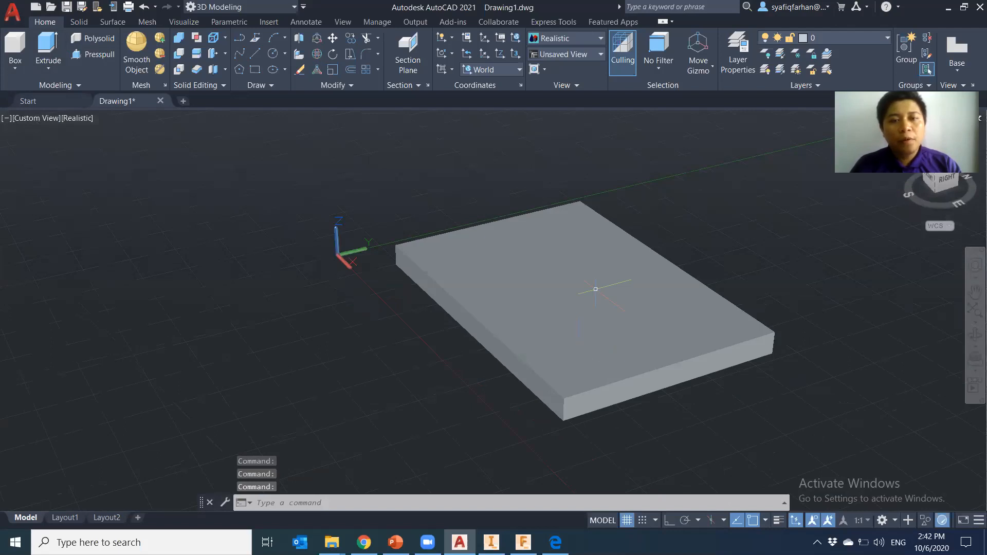
# Cut four round holes of different sizes through the plate near its corners, using cylinder solids
pyautogui.click(44, 122)
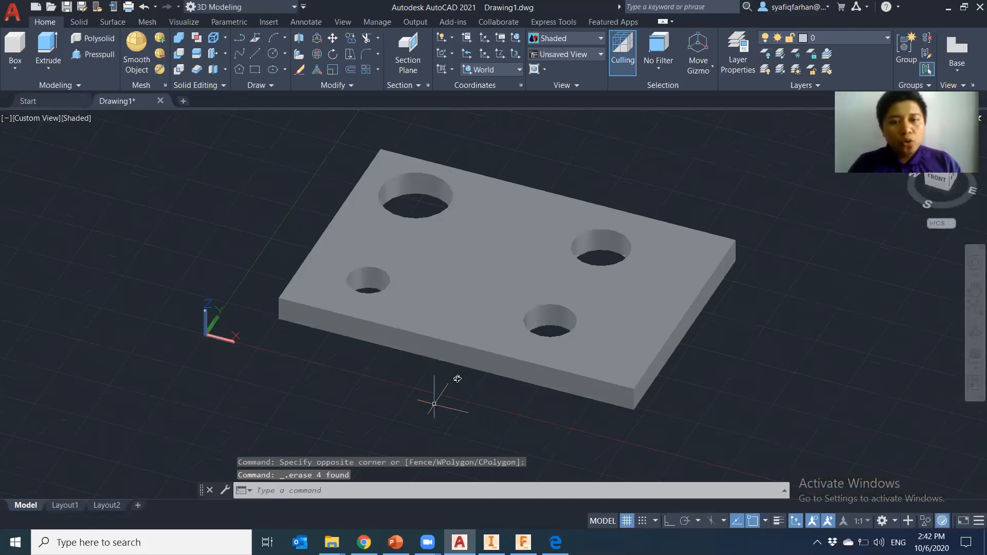
pyautogui.keyDown('shift'); pyautogui.moveTo(434, 404); pyautogui.dragTo(457, 378, button='middle'); pyautogui.keyUp('shift')
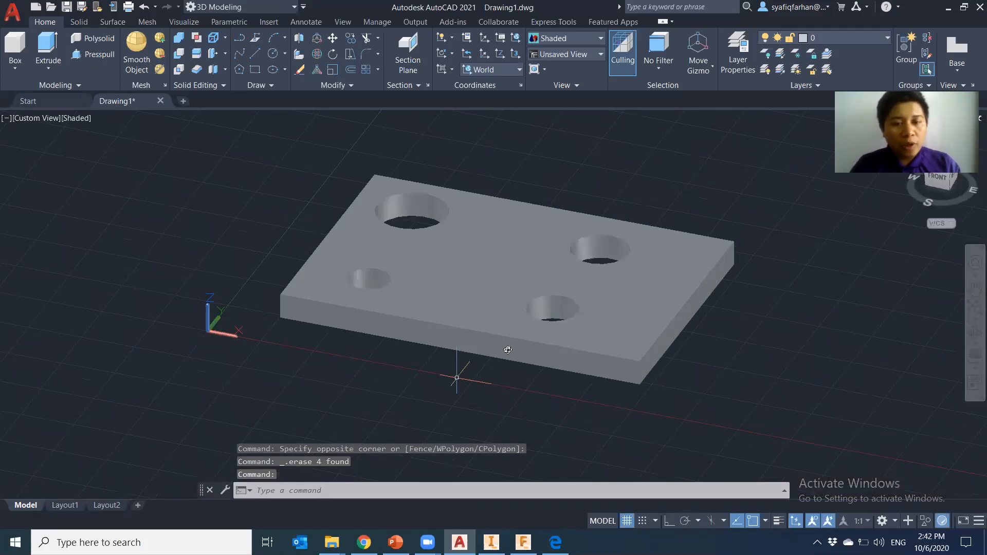
pyautogui.scroll(3, 447, 215)
pyautogui.keyDown('shift'); pyautogui.moveTo(448, 216); pyautogui.dragTo(375, 227, button='middle'); pyautogui.keyUp('shift')
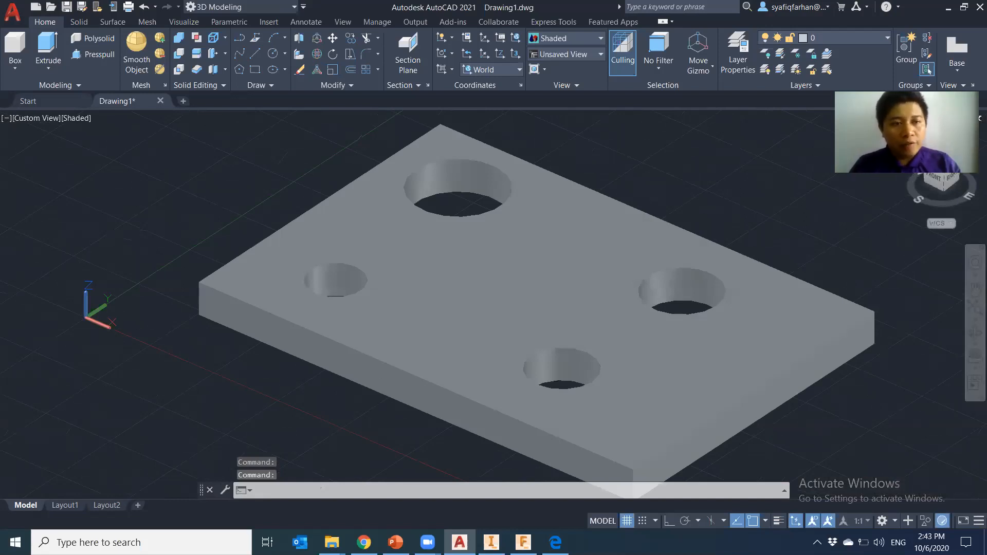
pyautogui.moveTo(358, 378); pyautogui.dragTo(373, 374, button='middle')
pyautogui.press('Escape')
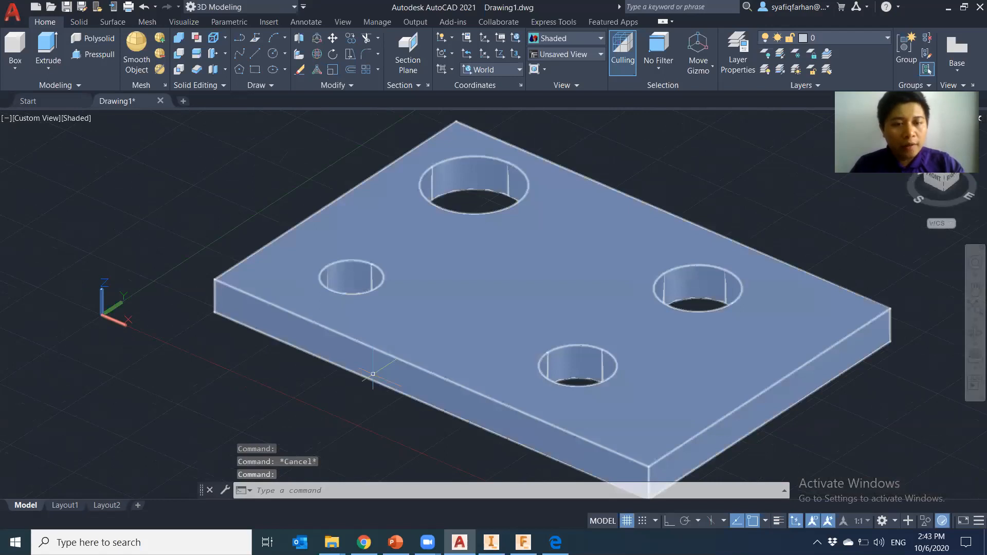
# Draw a circle at the plate's smallest hole and build a threaded bolt with a round collar there
pyautogui.write('c')
pyautogui.press('Return')
pyautogui.click(354, 292)
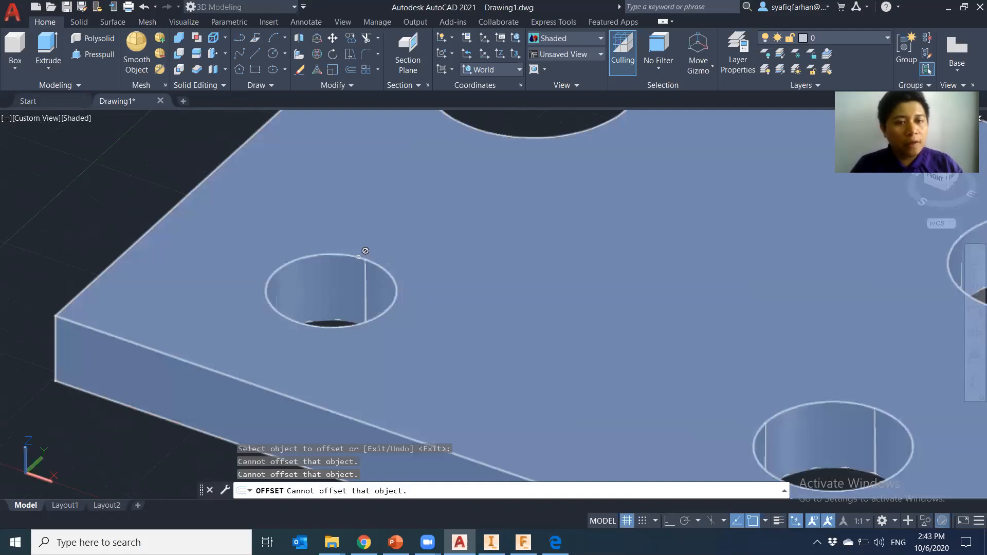
pyautogui.click(123, 149)
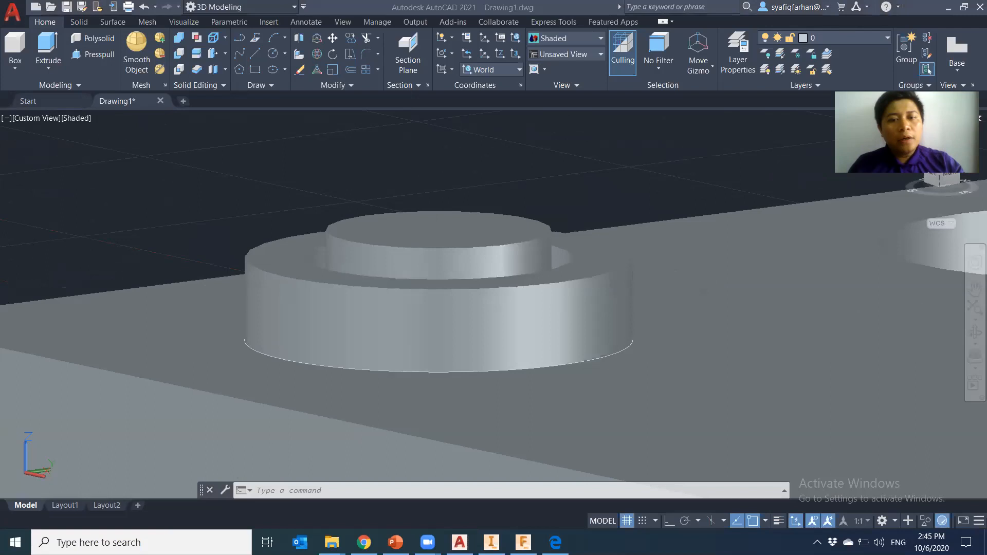
pyautogui.scroll(-5, 549, 272)
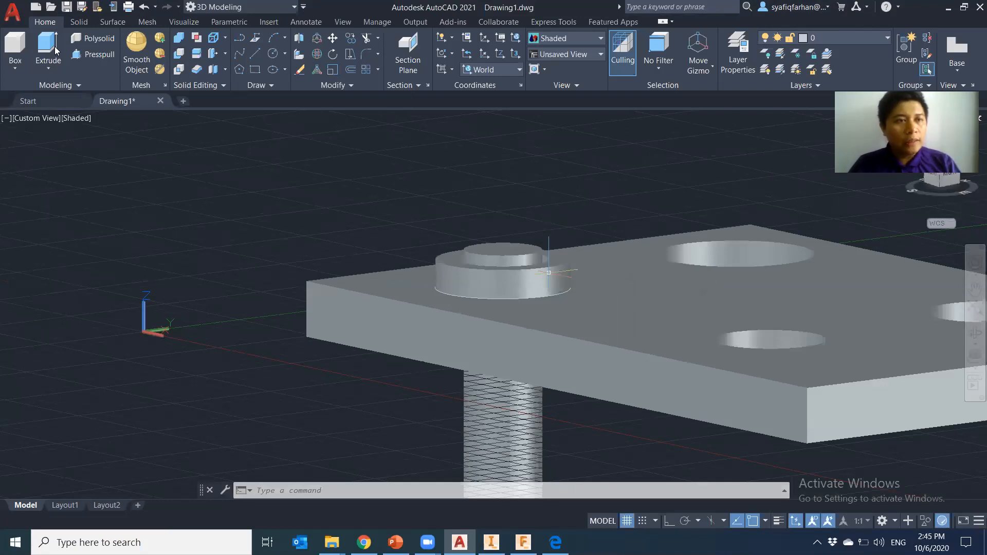
# Switch to Inventor and start a new sketch on the XZ plane of the empty part
pyautogui.hotkey('alt', 'Tab')
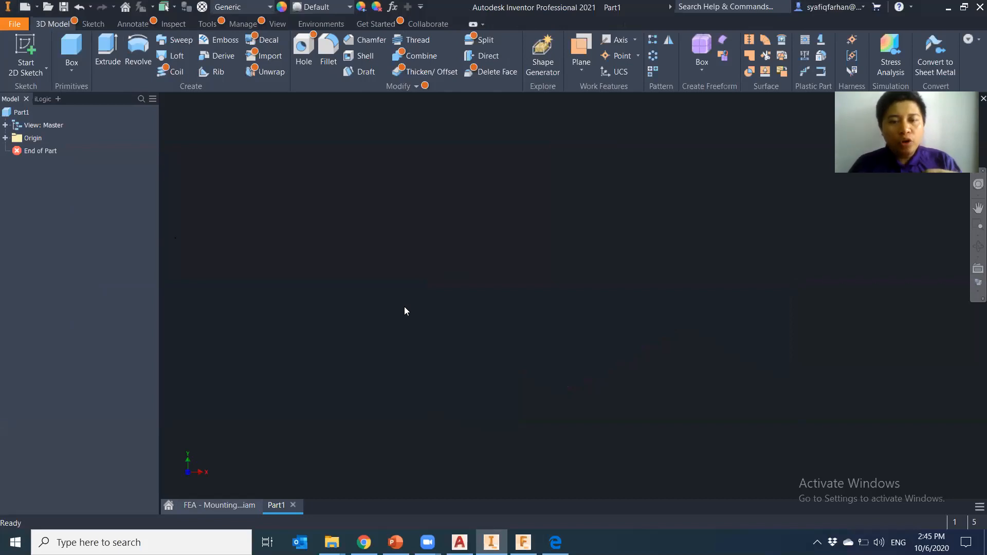
pyautogui.click(5, 138)
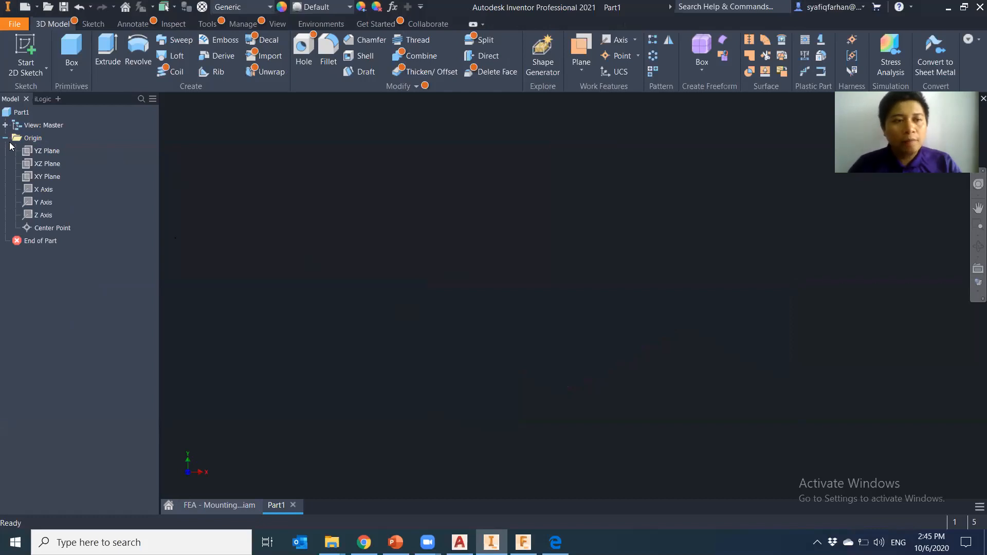
pyautogui.rightClick(50, 166)
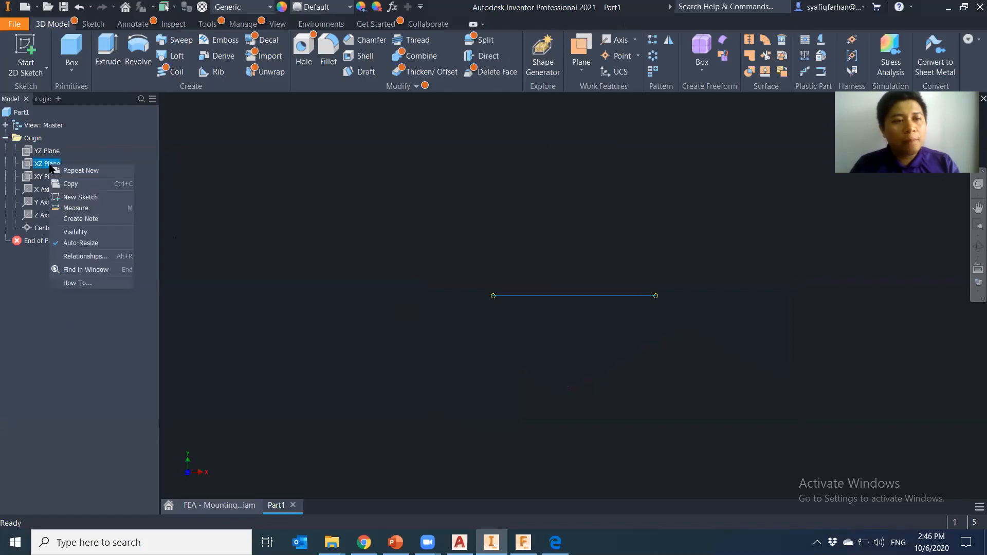
pyautogui.click(78, 197)
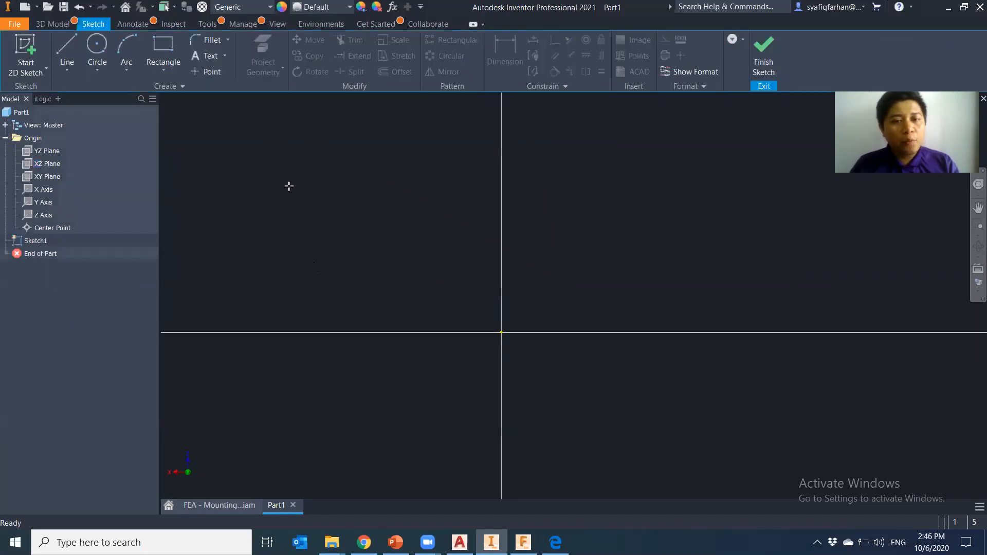
# Sketch a rectangle from the origin with two circles near its corners, one about 24 mm in diameter, and finish the sketch
pyautogui.press('r')
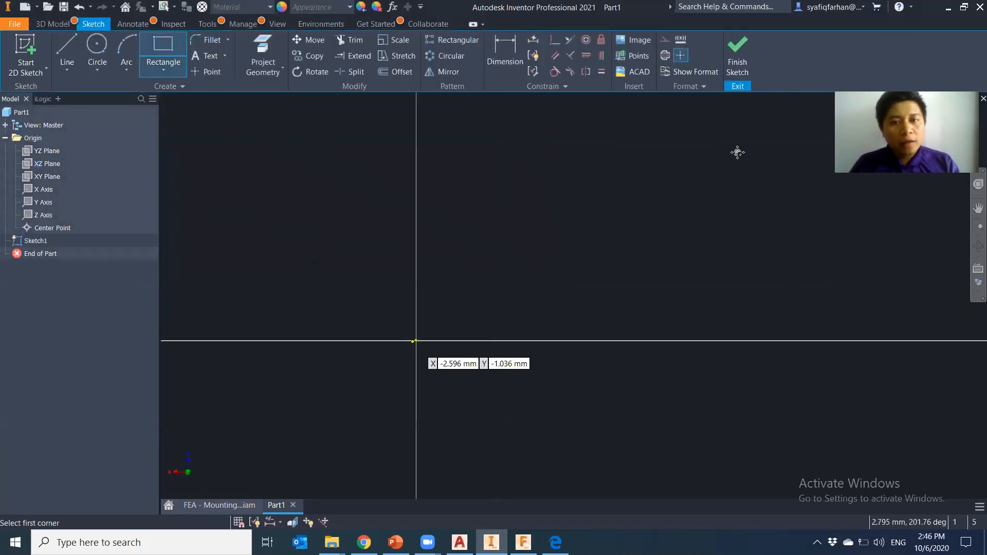
pyautogui.moveTo(737, 152); pyautogui.dragTo(547, 217, button='middle')
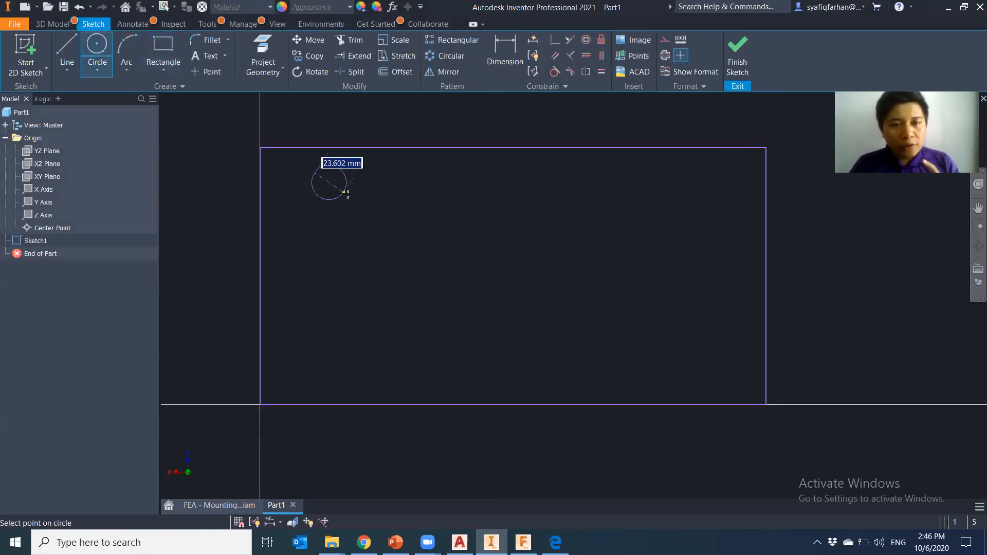
pyautogui.click(347, 195)
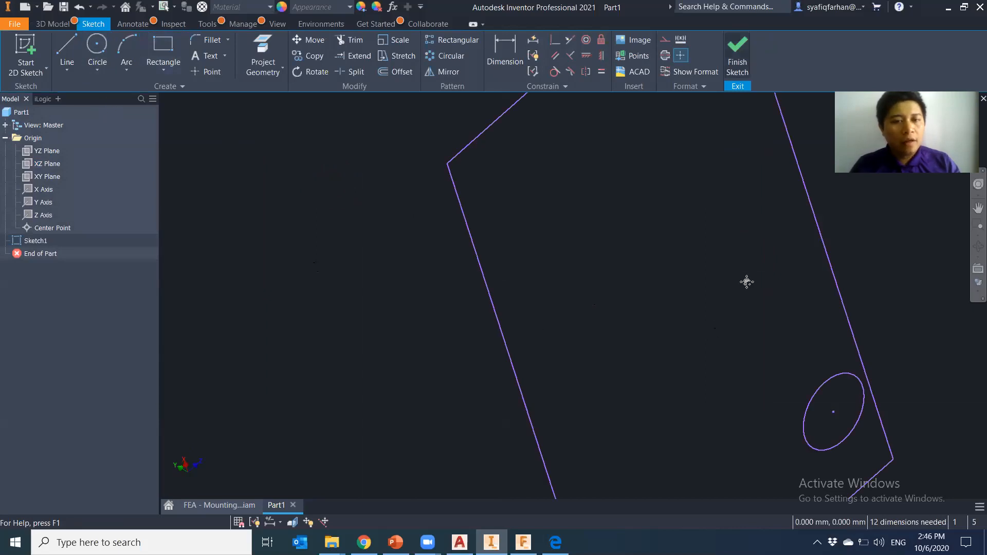
pyautogui.keyDown('shift'); pyautogui.moveTo(654, 353); pyautogui.dragTo(639, 362, button='middle'); pyautogui.keyUp('shift')
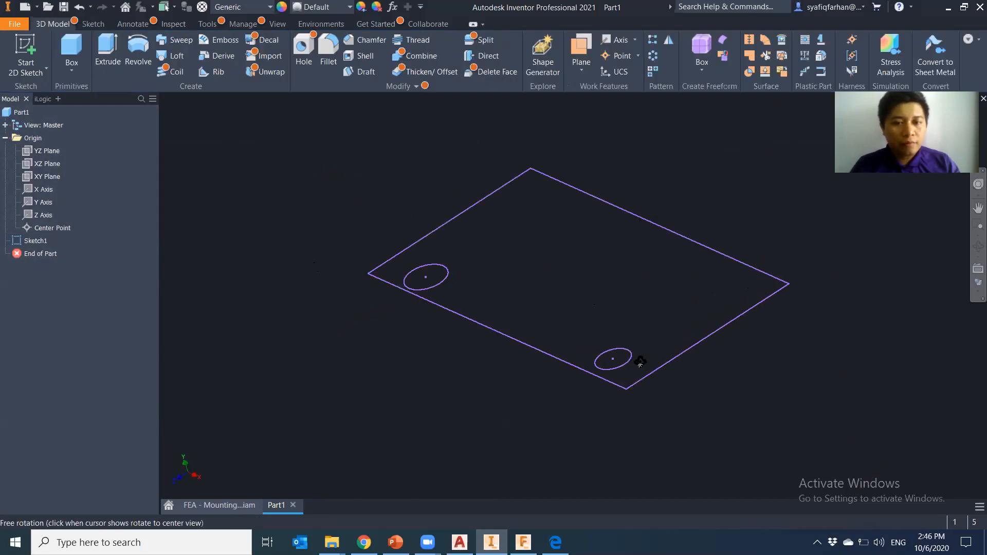
# Extrude the plate sketch 10 mm and add 25 mm through-all holes near the two remaining corners
pyautogui.keyDown('shift'); pyautogui.moveTo(319, 205); pyautogui.dragTo(329, 197, button='middle'); pyautogui.keyUp('shift')
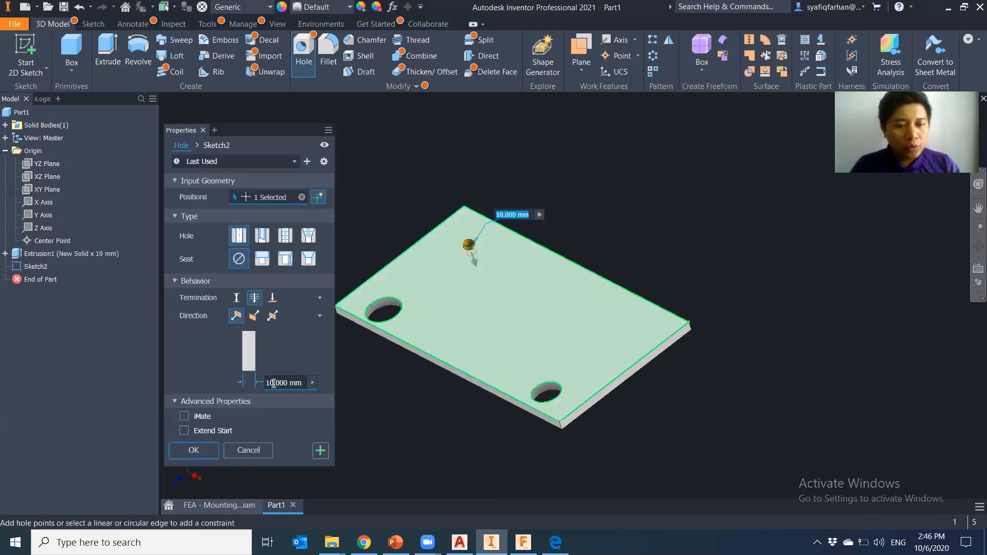
pyautogui.write('2')
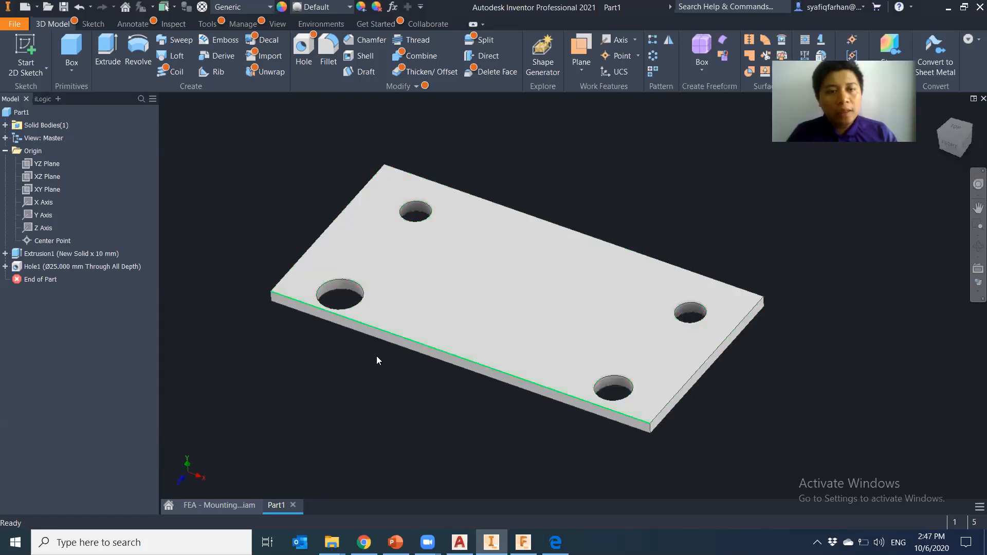
pyautogui.scroll(-3, 376, 354)
pyautogui.scroll(4, 385, 336)
pyautogui.moveTo(388, 332); pyautogui.dragTo(379, 358, button='middle')
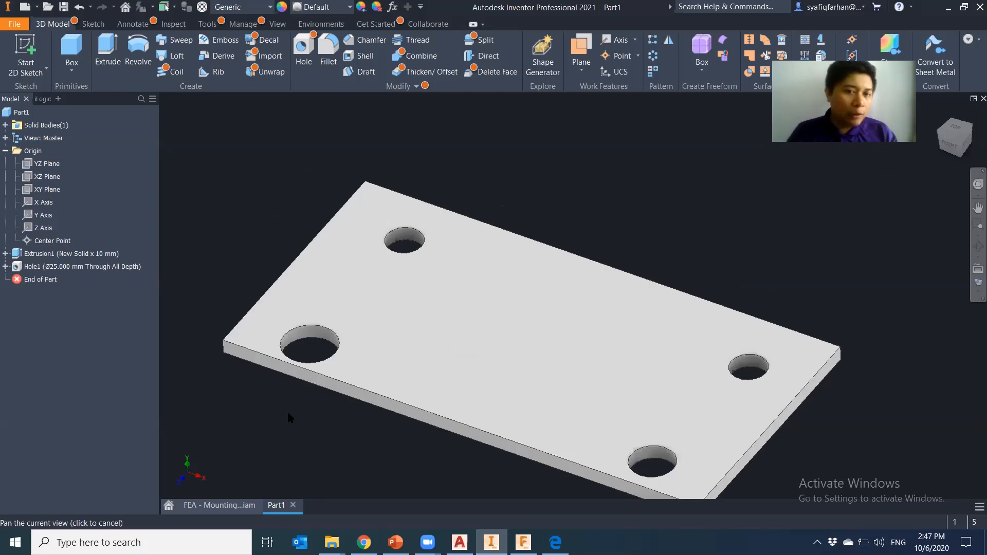
pyautogui.scroll(2, 287, 413)
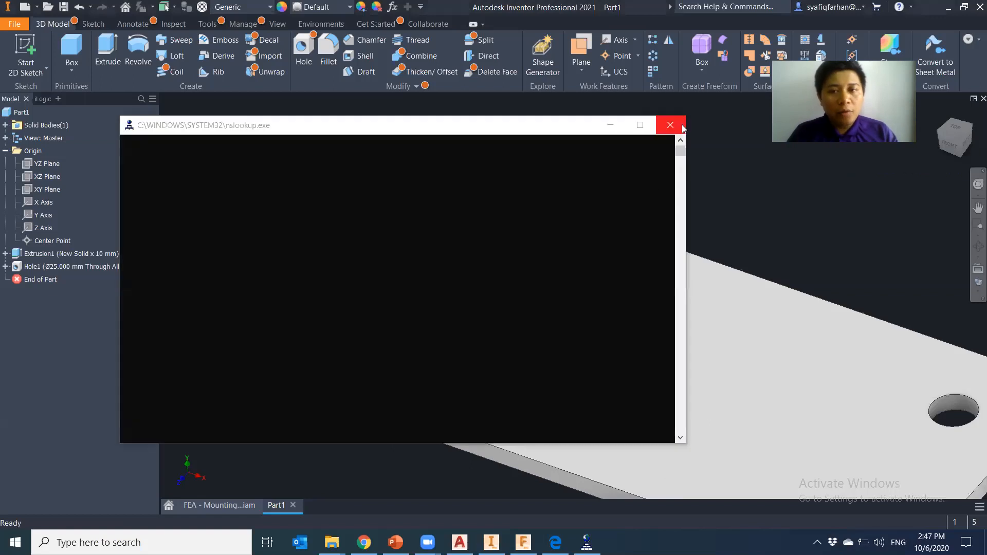
# Close the stray nslookup window and sketch a rectangle enclosing the plate's short end face
pyautogui.click(682, 124)
pyautogui.keyDown('shift'); pyautogui.moveTo(400, 377); pyautogui.dragTo(469, 340, button='middle'); pyautogui.keyUp('shift')
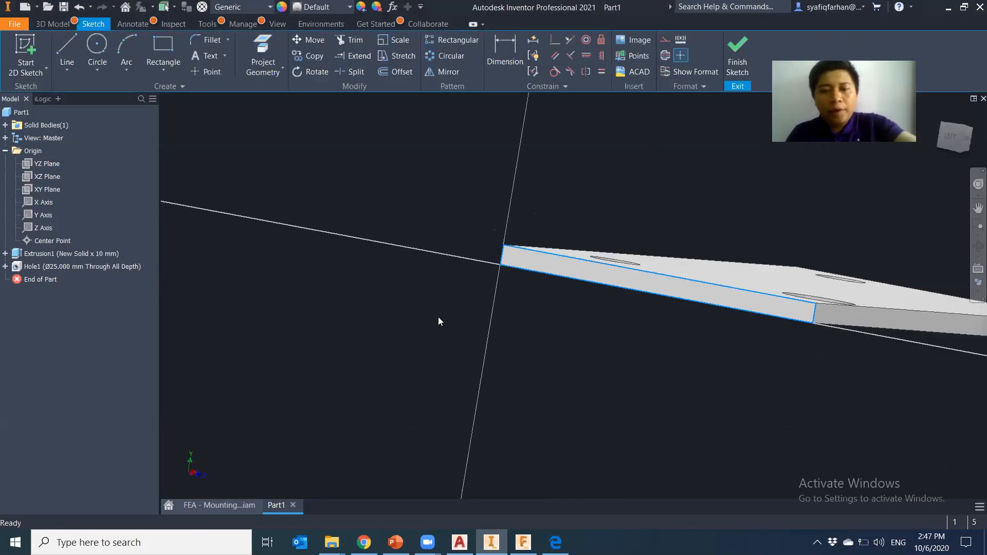
pyautogui.press('r')
pyautogui.click(337, 348)
pyautogui.click(739, 241)
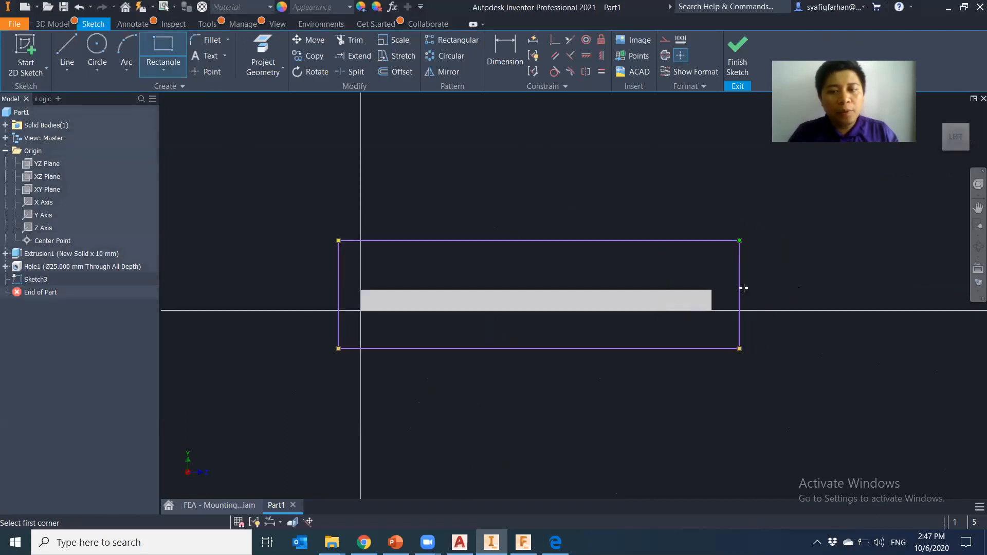
# Sketch a smaller rectangle closely around the plate's end inside the first one, and finish the sketch
pyautogui.keyDown('shift'); pyautogui.moveTo(746, 372); pyautogui.dragTo(690, 378, button='middle'); pyautogui.keyUp('shift')
pyautogui.click(381, 289)
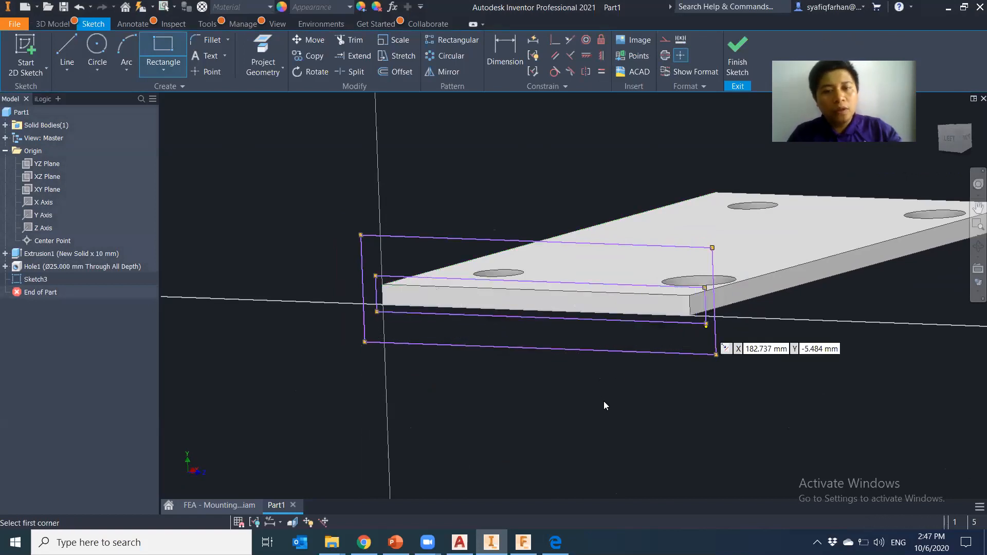
pyautogui.click(705, 322)
pyautogui.press('Escape')
pyautogui.click(738, 51)
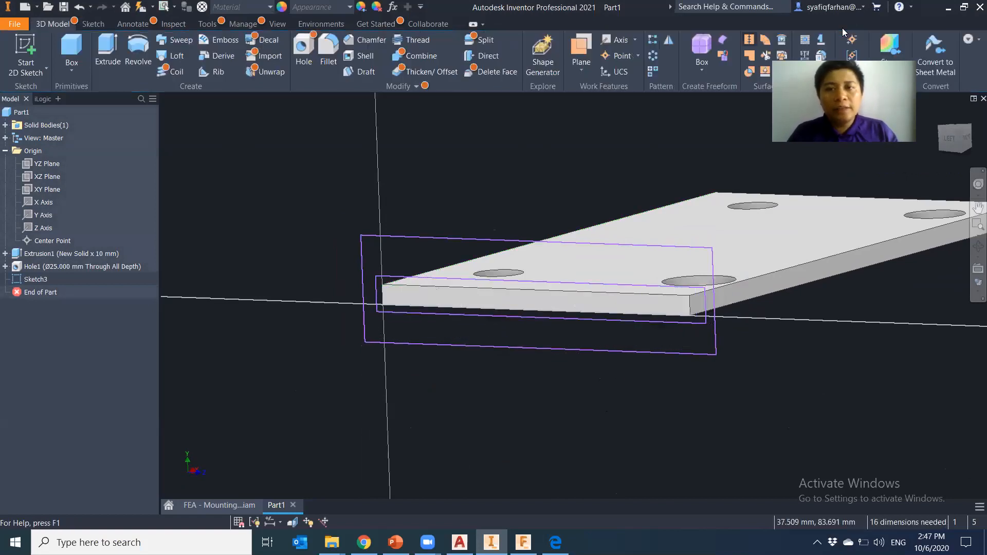
# Extrude the frame-shaped profile between the two rectangles around the plate's end, with its depth set freehand
pyautogui.click(108, 54)
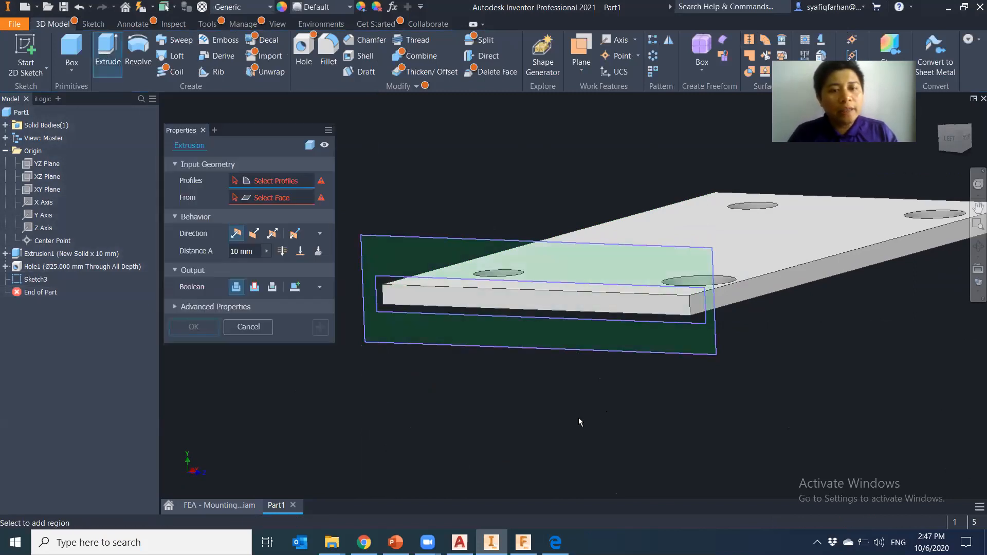
pyautogui.keyDown('shift'); pyautogui.moveTo(558, 421); pyautogui.dragTo(478, 432, button='middle'); pyautogui.keyUp('shift')
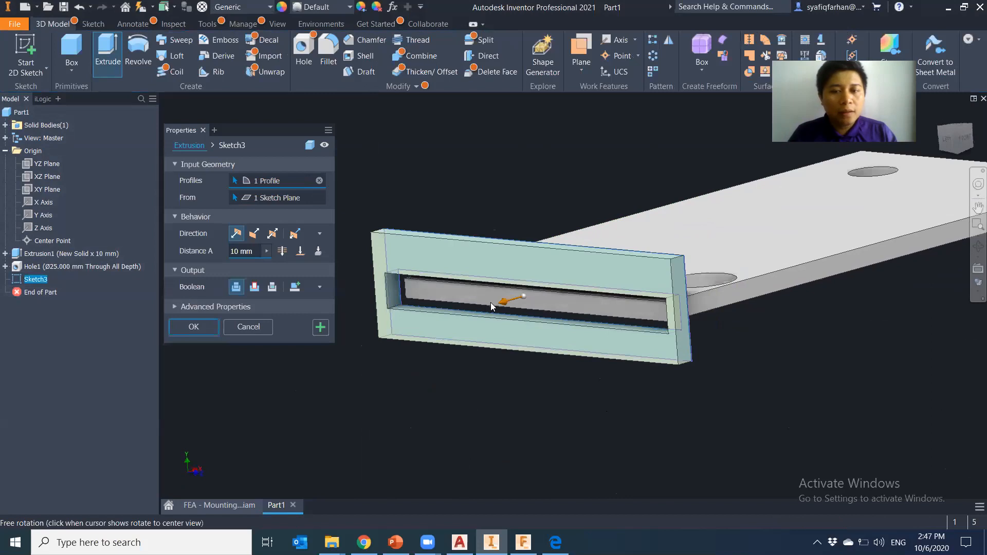
pyautogui.moveTo(504, 302); pyautogui.dragTo(551, 299)
pyautogui.keyDown('shift'); pyautogui.moveTo(558, 381); pyautogui.dragTo(580, 401, button='middle'); pyautogui.keyUp('shift')
pyautogui.click(193, 327)
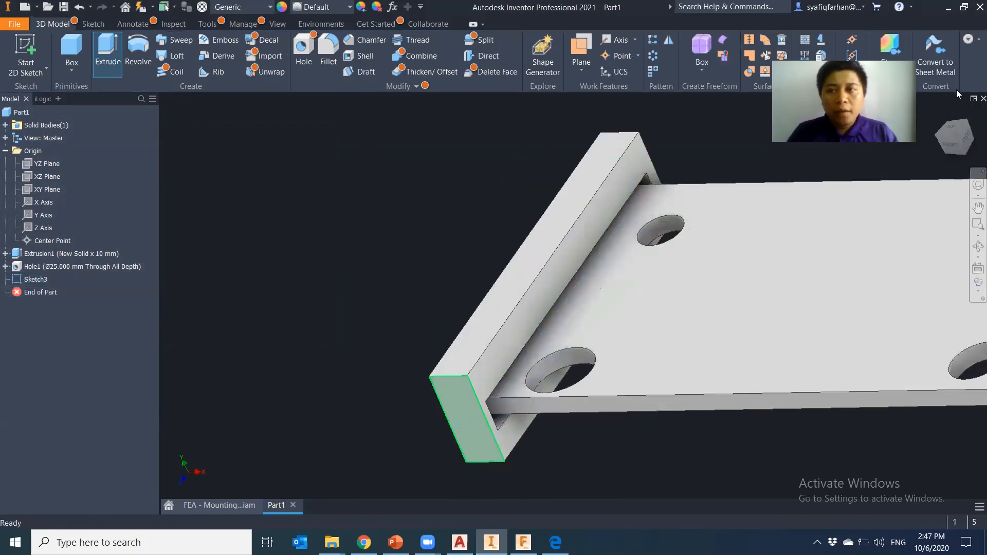
# Expand the solid bodies list in the home view and mark Solid1, the plate as 1 and the end frame as 2 on screen
pyautogui.click(940, 112)
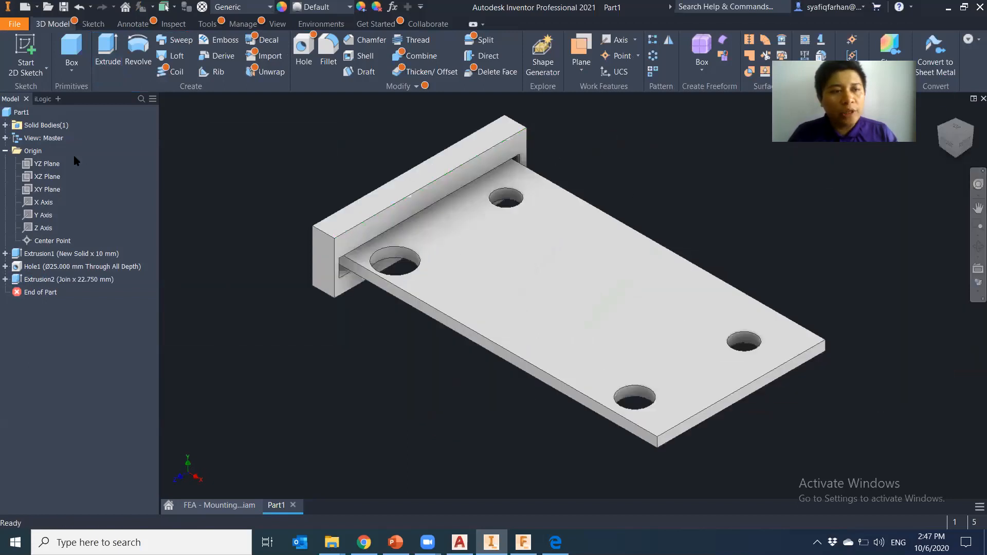
pyautogui.click(5, 124)
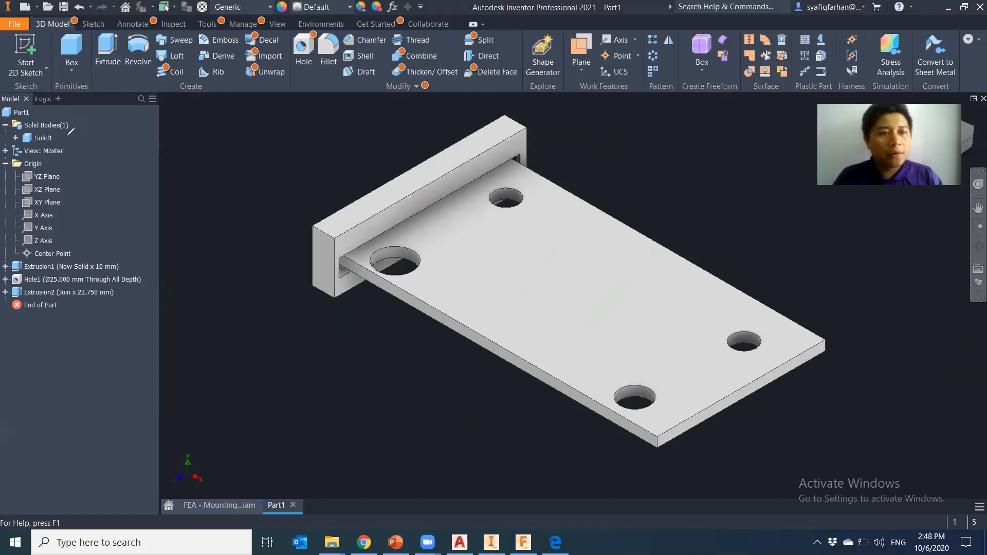
pyautogui.moveTo(114, 126); pyautogui.dragTo(66, 137)
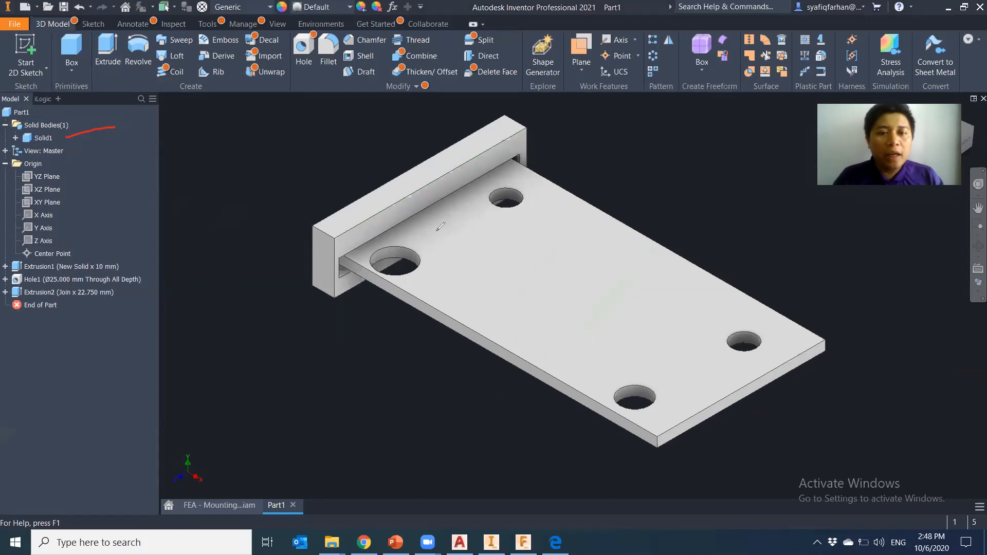
pyautogui.moveTo(526, 246); pyautogui.dragTo(526, 274)
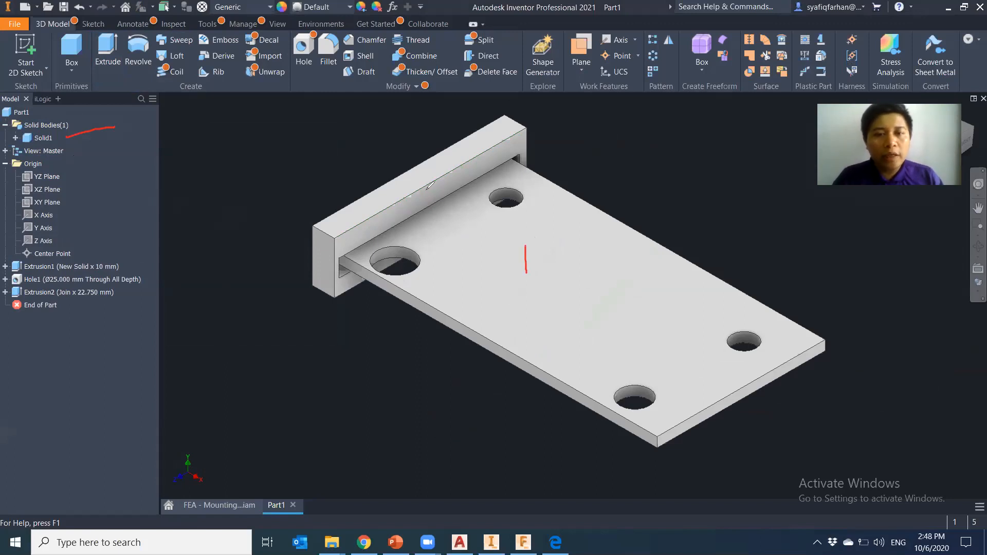
pyautogui.moveTo(410, 180)
pyautogui.mouseDown()
pyautogui.moveTo(401, 195)
pyautogui.moveTo(431, 194)
pyautogui.mouseUp()
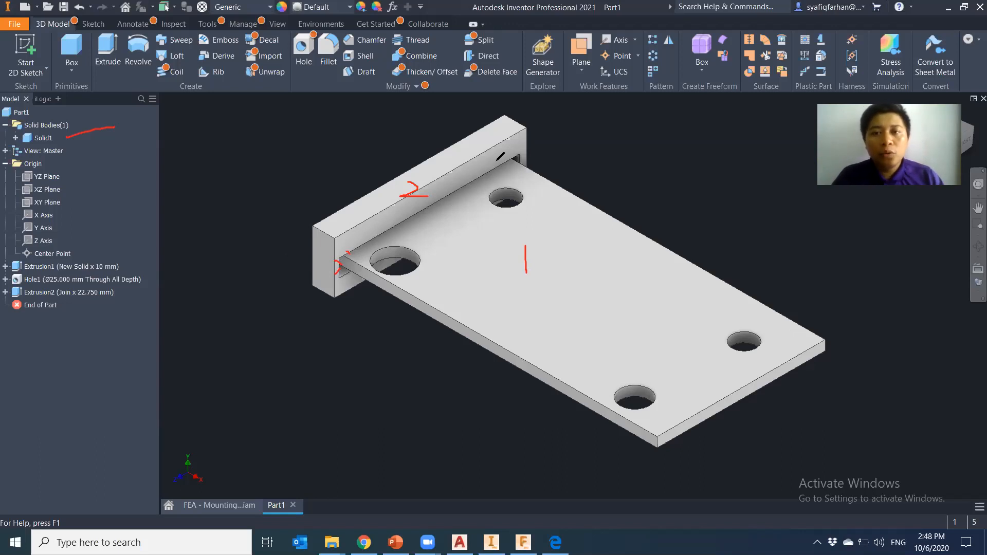
pyautogui.press('e')
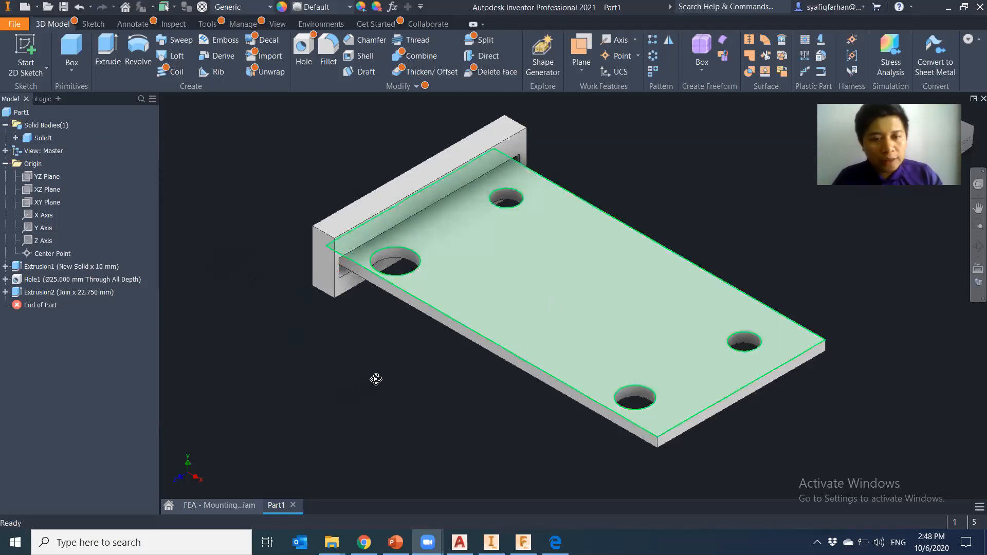
# Edit the end frame's extrusion so that its output is a new solid
pyautogui.keyDown('shift'); pyautogui.moveTo(436, 360); pyautogui.dragTo(323, 368, button='middle'); pyautogui.keyUp('shift')
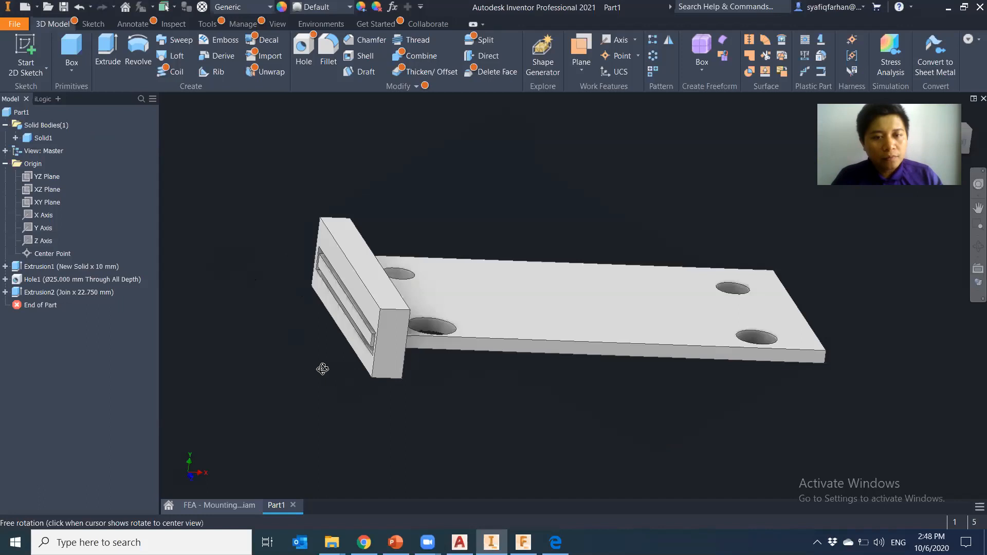
pyautogui.click(70, 292)
pyautogui.keyDown('shift'); pyautogui.moveTo(570, 441); pyautogui.dragTo(573, 417, button='middle'); pyautogui.keyUp('shift')
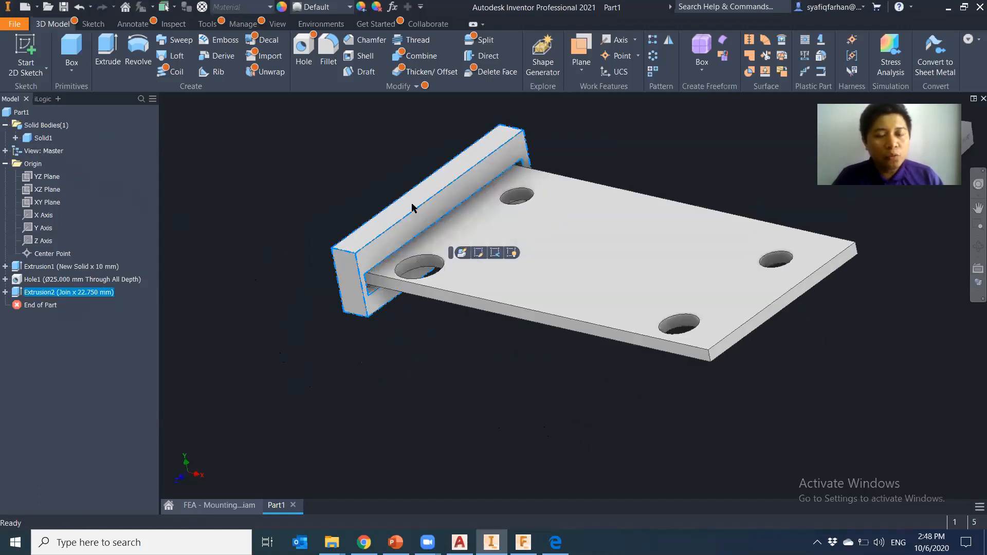
pyautogui.rightClick(93, 294)
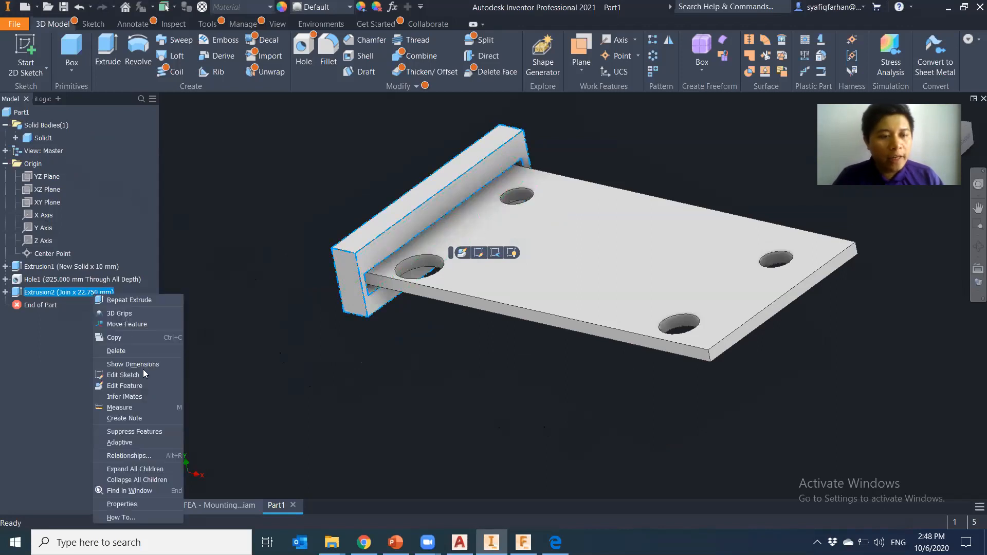
pyautogui.click(142, 383)
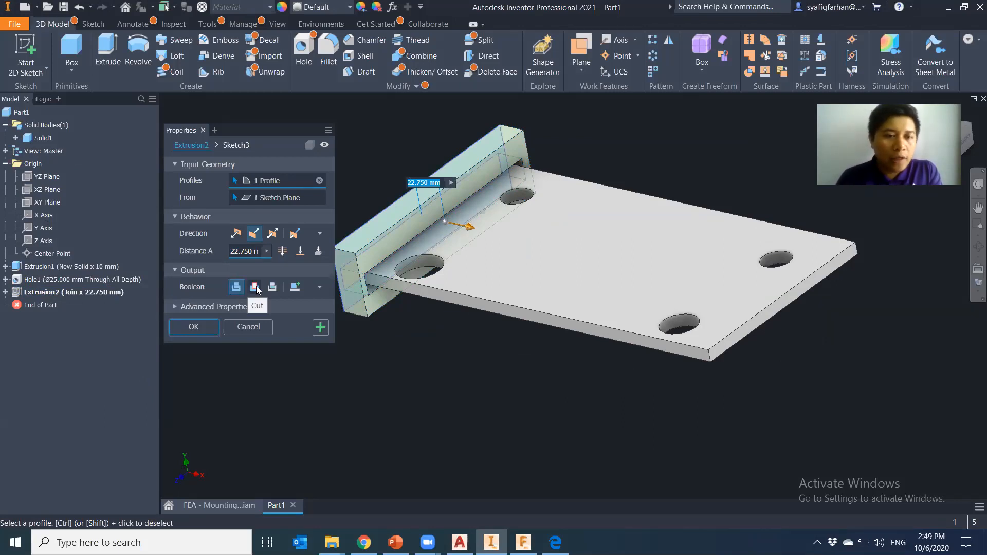
pyautogui.click(296, 287)
pyautogui.click(192, 327)
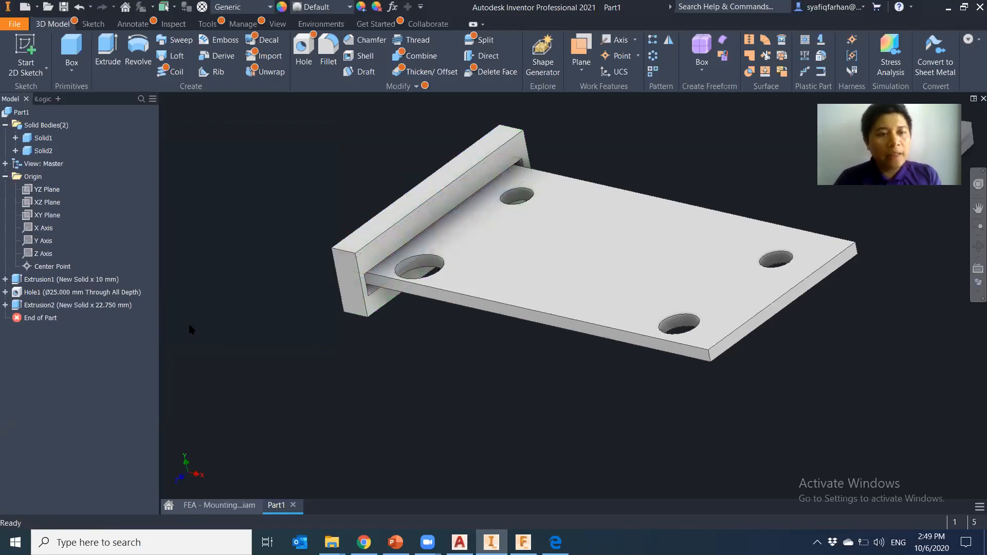
# Highlight Solid1 and Solid2 in turn to check which geometry each solid body contains
pyautogui.click(42, 138)
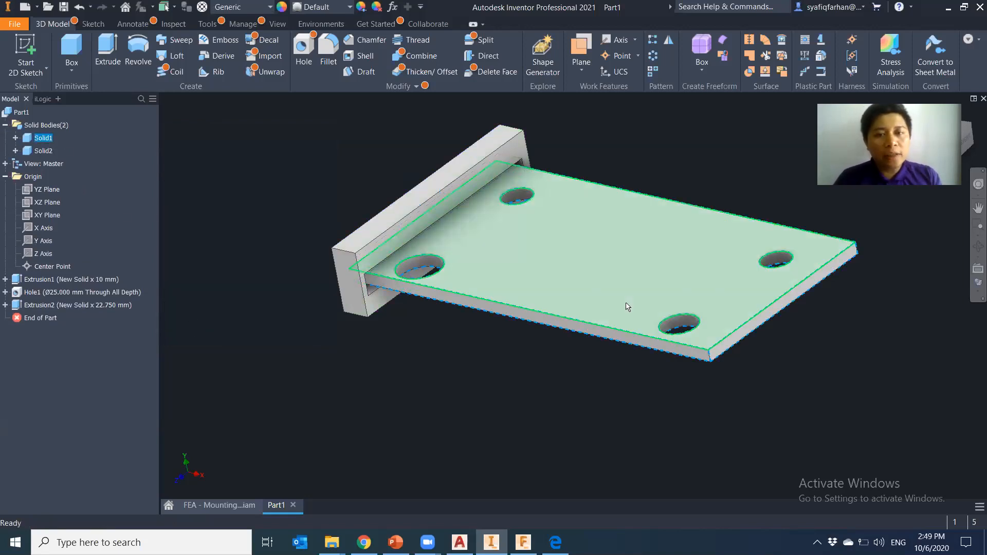
pyautogui.click(44, 151)
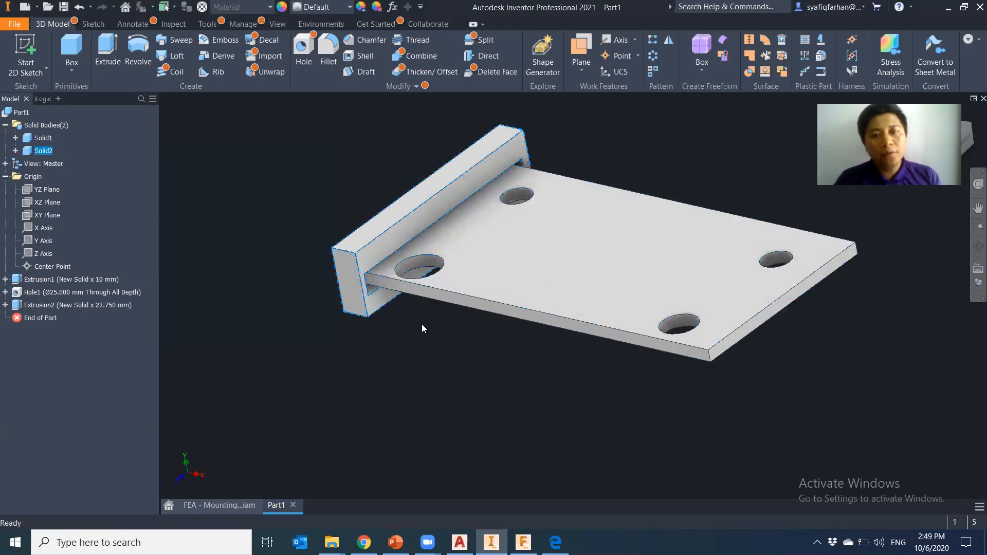
pyautogui.click(909, 350)
# Start a sketch on the plate's free short end face and delete the automatically projected face outline
pyautogui.scroll(-4, 747, 384)
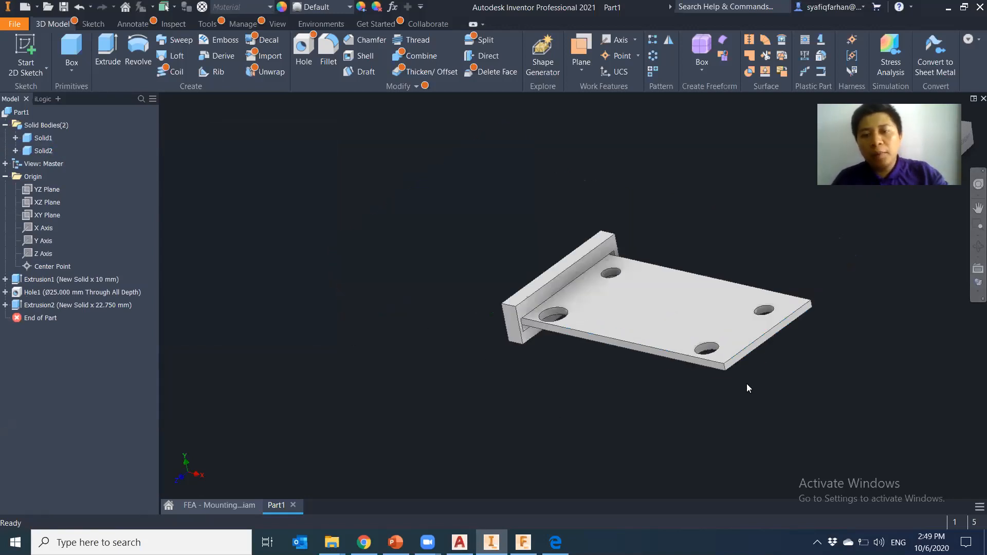
pyautogui.scroll(7, 760, 380)
pyautogui.rightClick(680, 283)
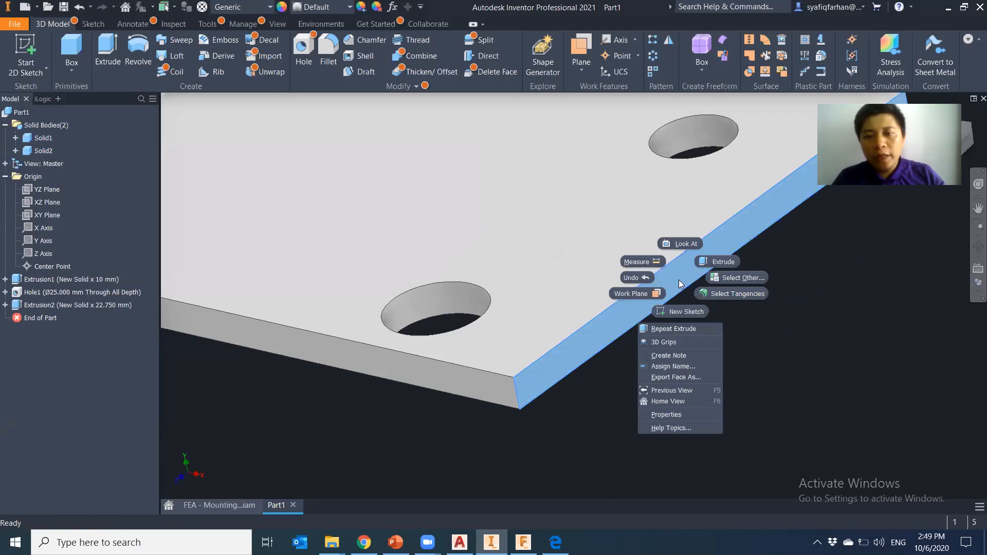
pyautogui.click(684, 311)
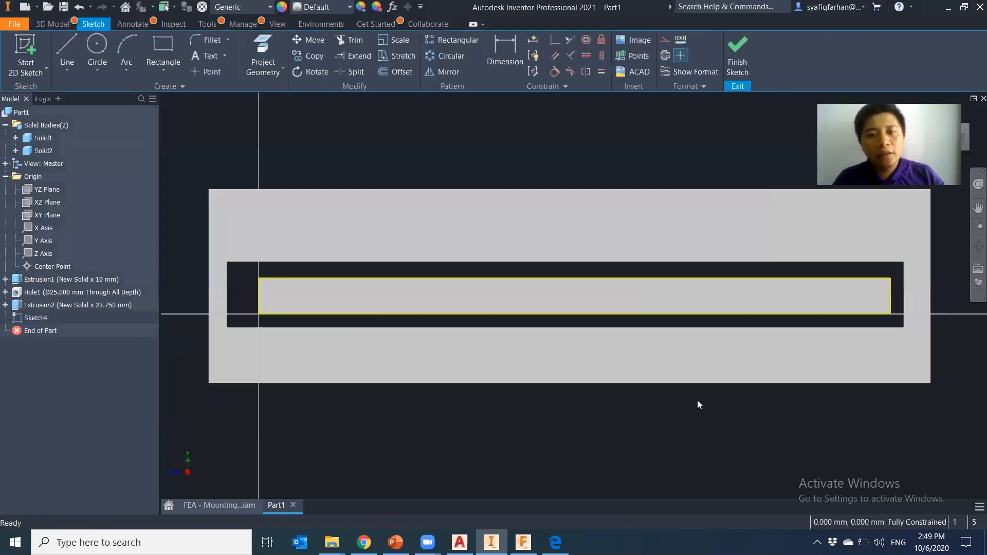
pyautogui.scroll(-5, 699, 401)
pyautogui.moveTo(639, 363); pyautogui.dragTo(559, 312, button='middle')
pyautogui.moveTo(502, 276); pyautogui.dragTo(774, 424)
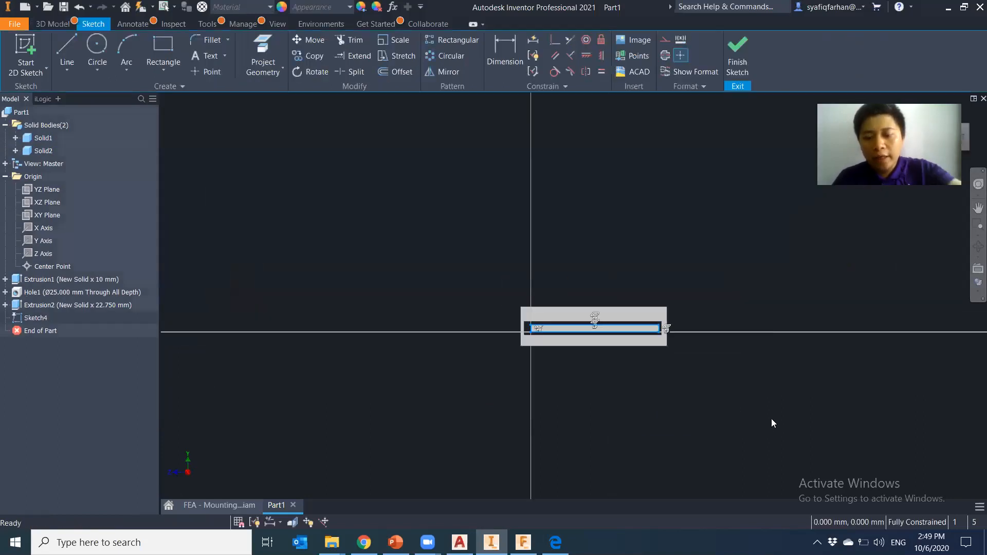
pyautogui.scroll(-3, 687, 383)
pyautogui.scroll(8, 683, 367)
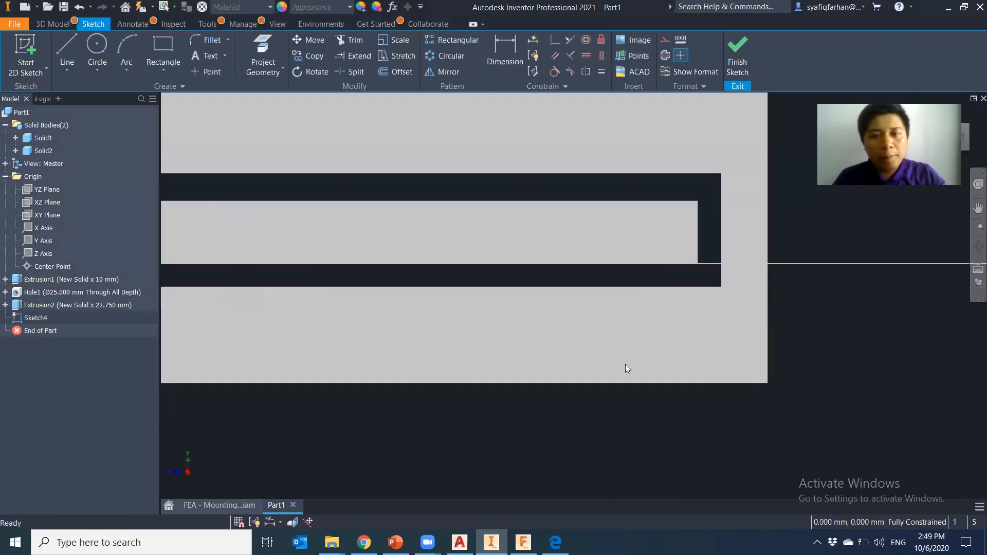
# Project the outer and inner outlines of the existing end frame into the sketch
pyautogui.click(268, 54)
pyautogui.click(433, 265)
pyautogui.press('Escape')
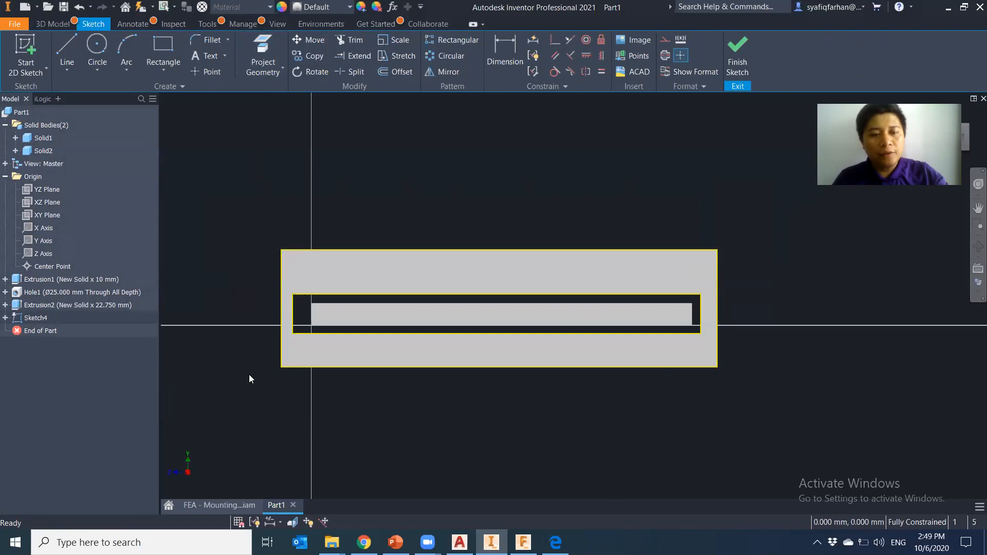
# Finish the sketch and extrude the frame-shaped profile 38 mm back over the plate's end as a new solid
pyautogui.keyDown('shift'); pyautogui.moveTo(373, 401); pyautogui.dragTo(516, 415, button='middle'); pyautogui.keyUp('shift')
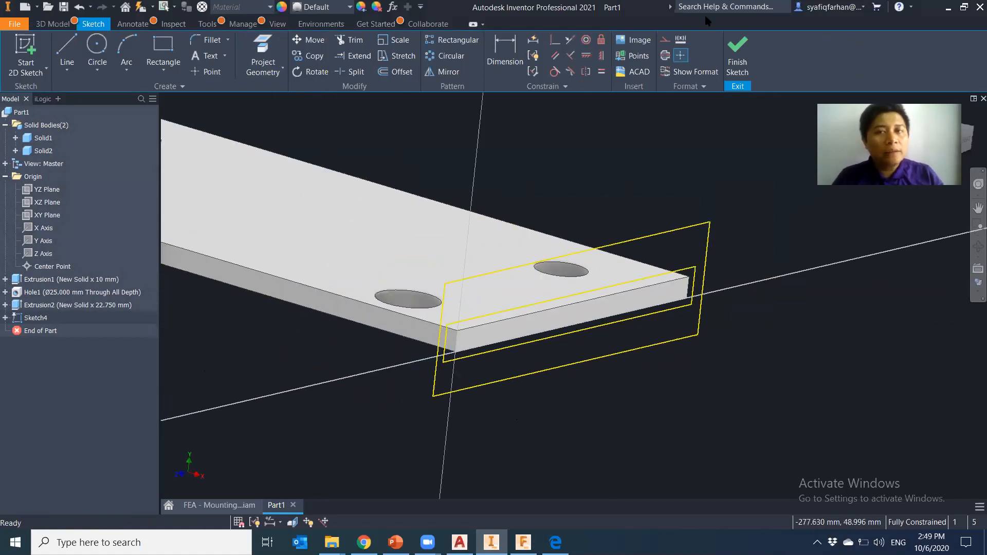
pyautogui.click(738, 54)
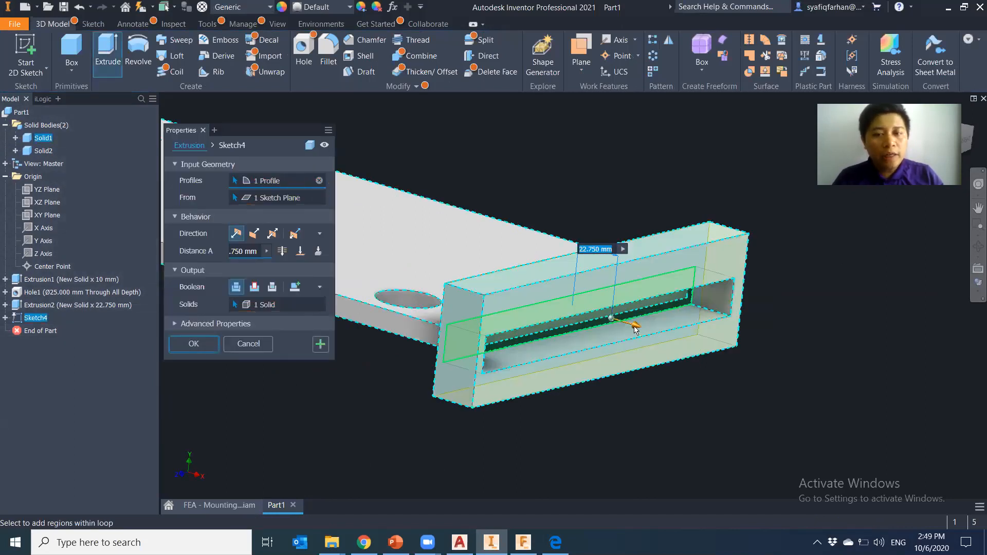
pyautogui.click(254, 234)
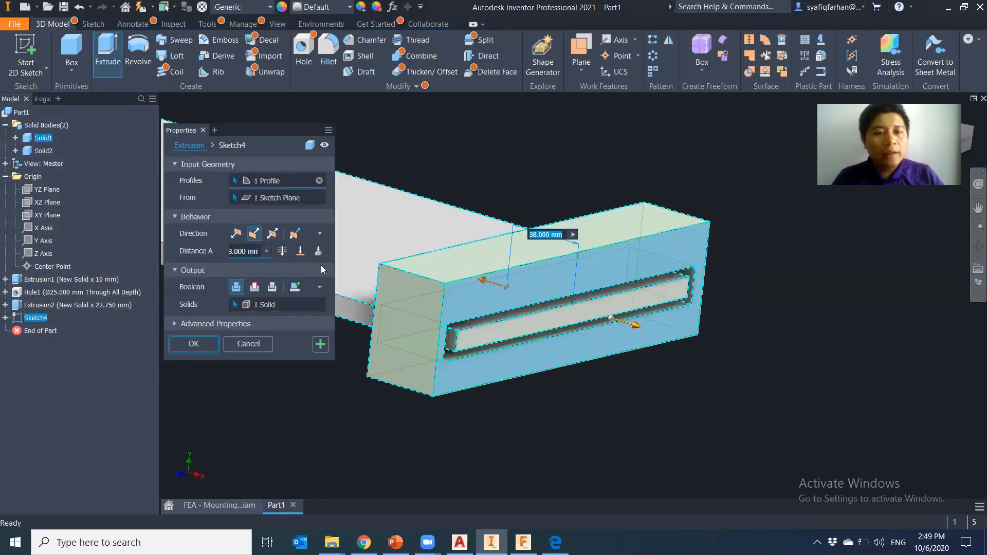
pyautogui.click(295, 287)
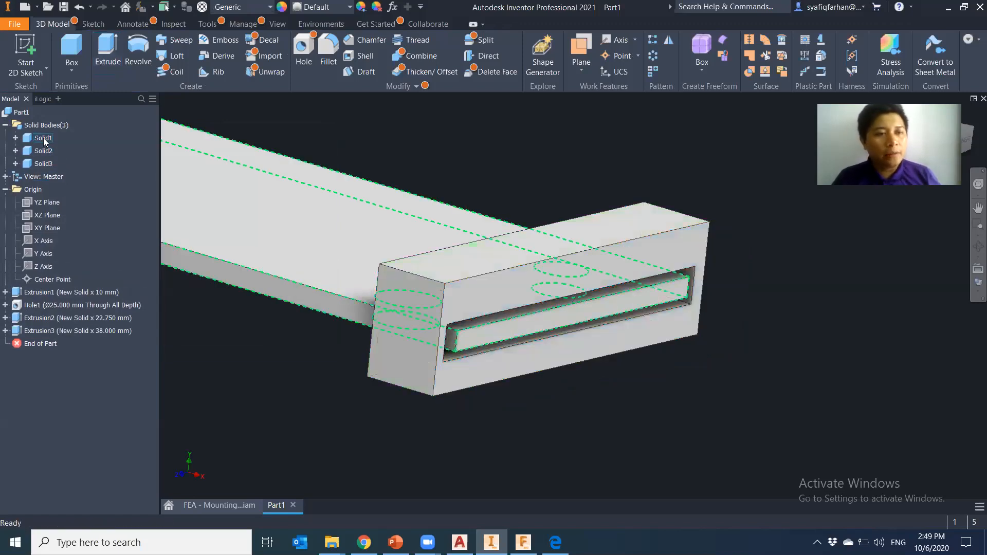
# Edit the second end frame's extrusion to join it to the first end frame's solid
pyautogui.moveTo(600, 386); pyautogui.dragTo(769, 440, button='middle')
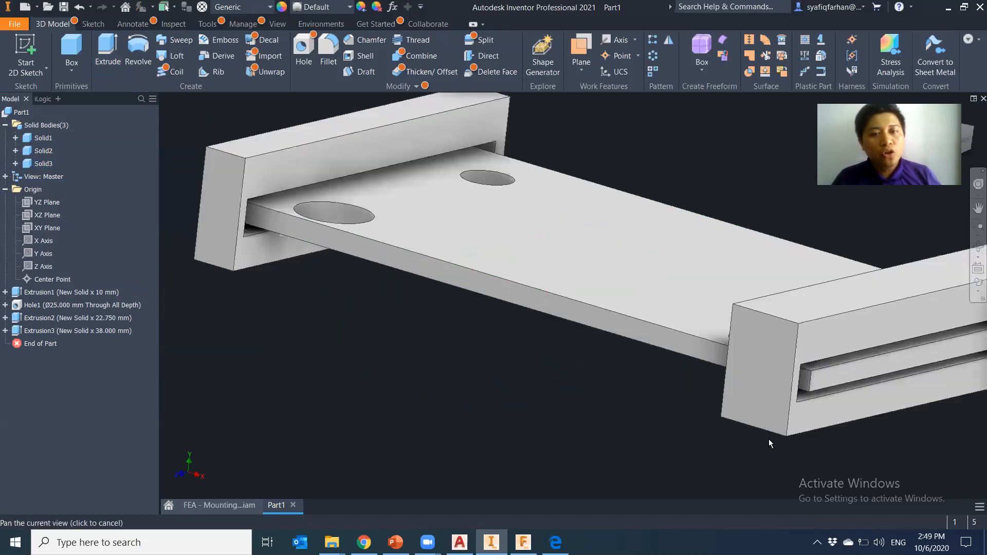
pyautogui.scroll(-3, 617, 386)
pyautogui.middleClick(408, 286)
pyautogui.middleClick(407, 286)
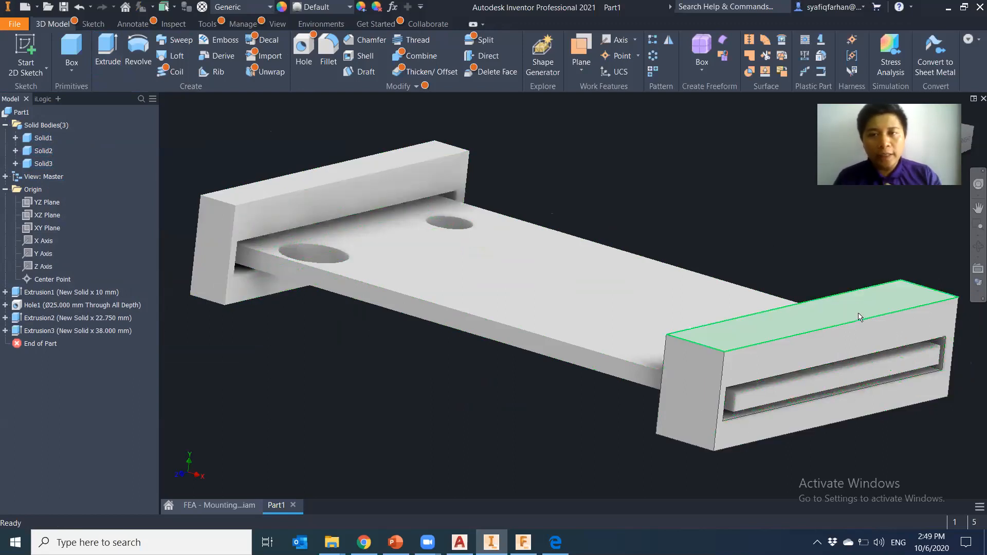
pyautogui.click(47, 165)
pyautogui.rightClick(50, 165)
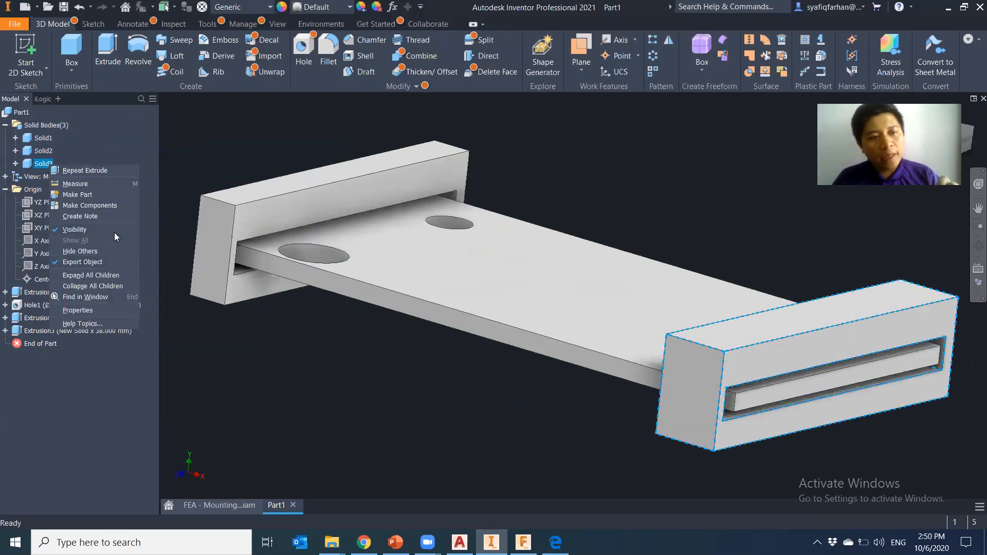
pyautogui.click(82, 330)
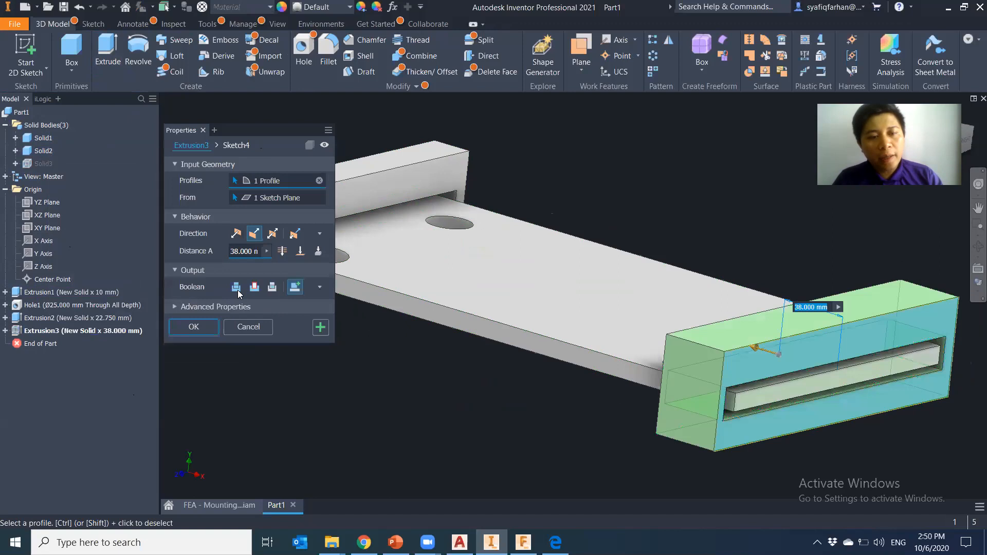
pyautogui.click(236, 287)
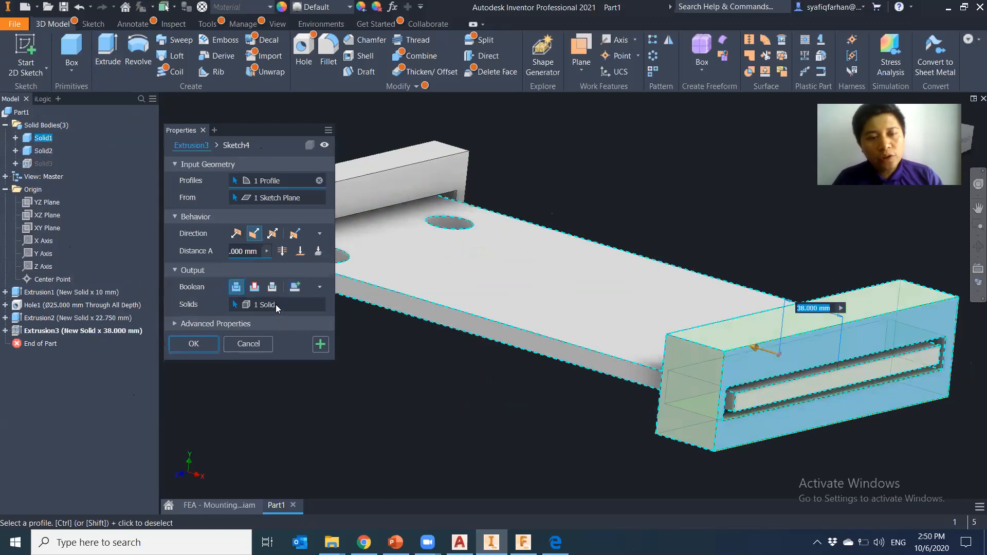
pyautogui.click(319, 304)
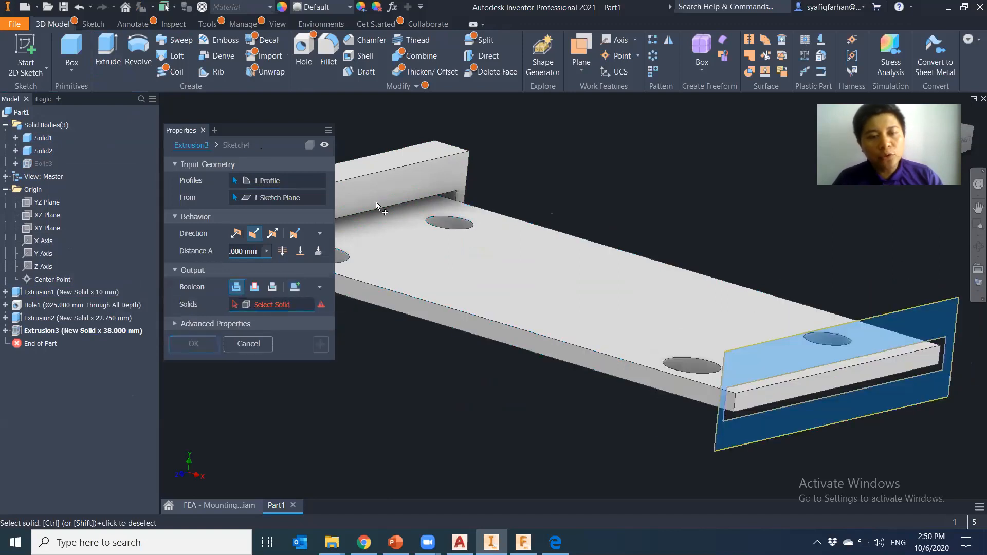
pyautogui.click(384, 175)
pyautogui.click(212, 343)
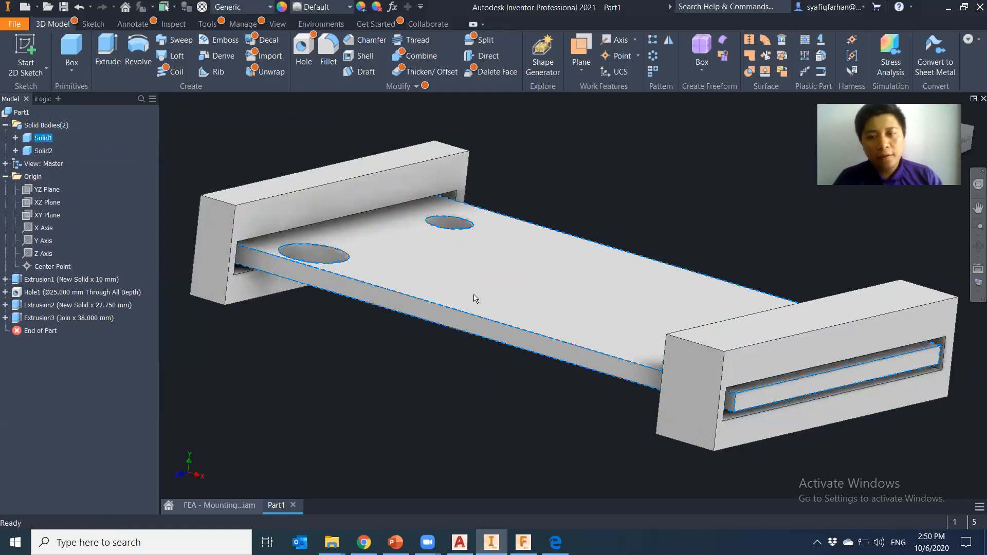
# Highlight the plate body and the body of the two end frames in turn, and inspect the part in the home view
pyautogui.click(44, 138)
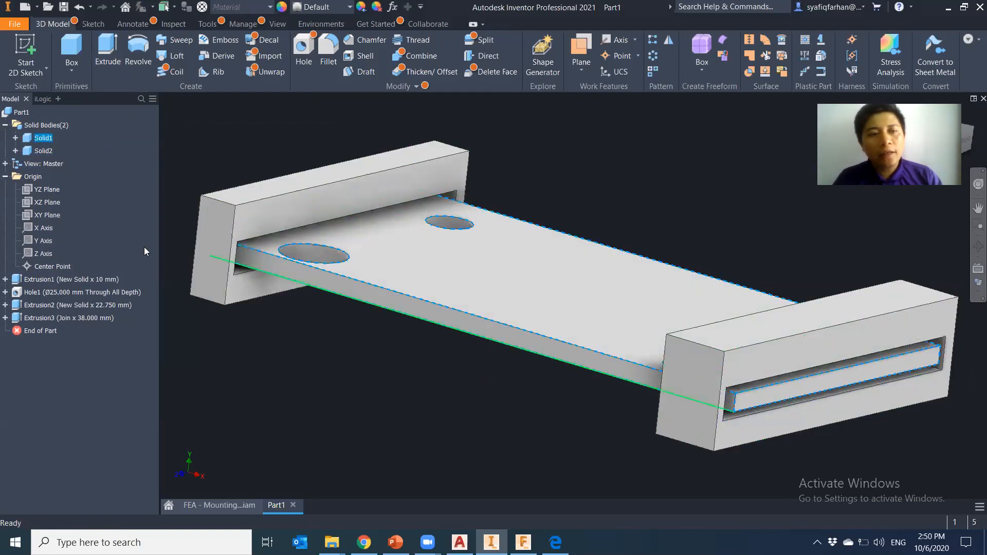
pyautogui.click(43, 150)
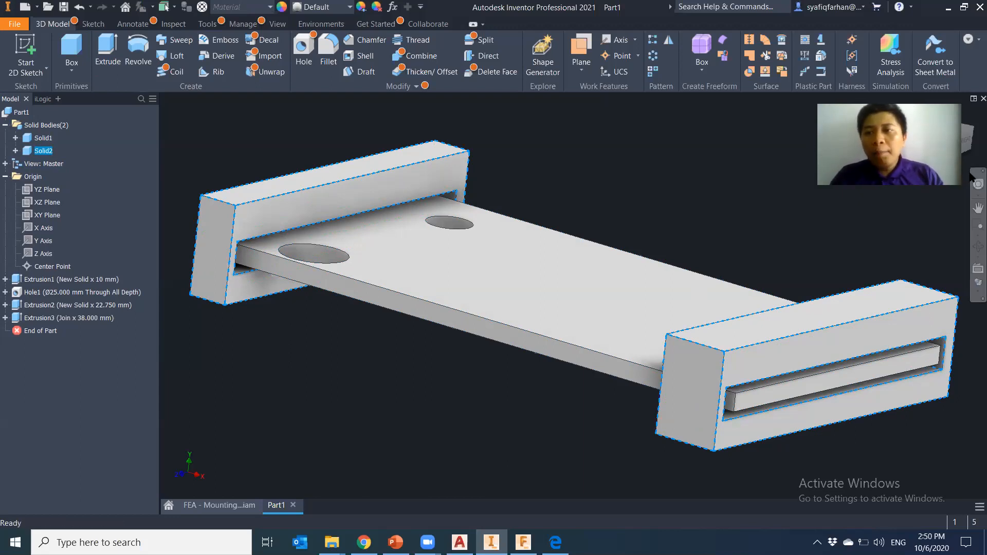
pyautogui.keyDown('shift'); pyautogui.moveTo(647, 273); pyautogui.dragTo(643, 278, button='middle'); pyautogui.keyUp('shift')
pyautogui.press('F6')
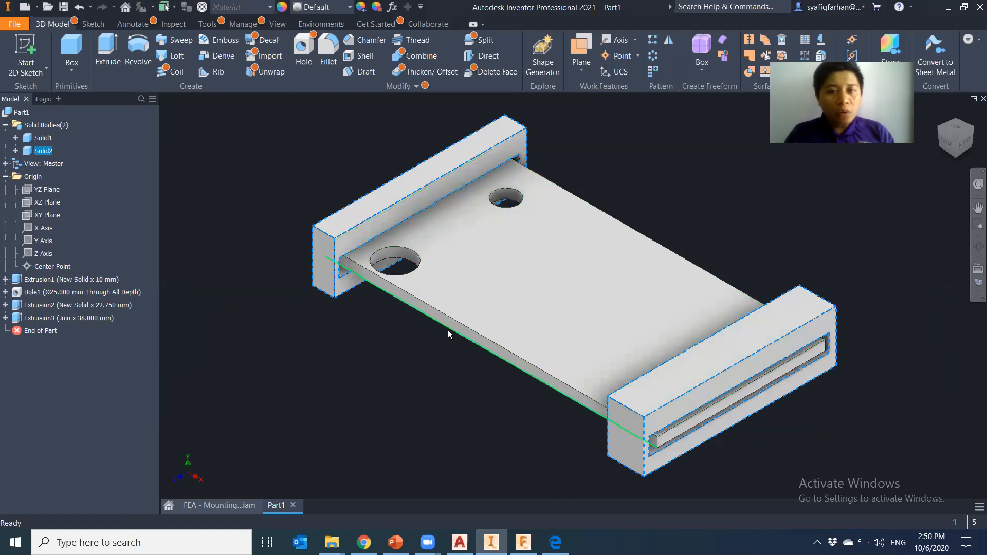
pyautogui.moveTo(448, 330)
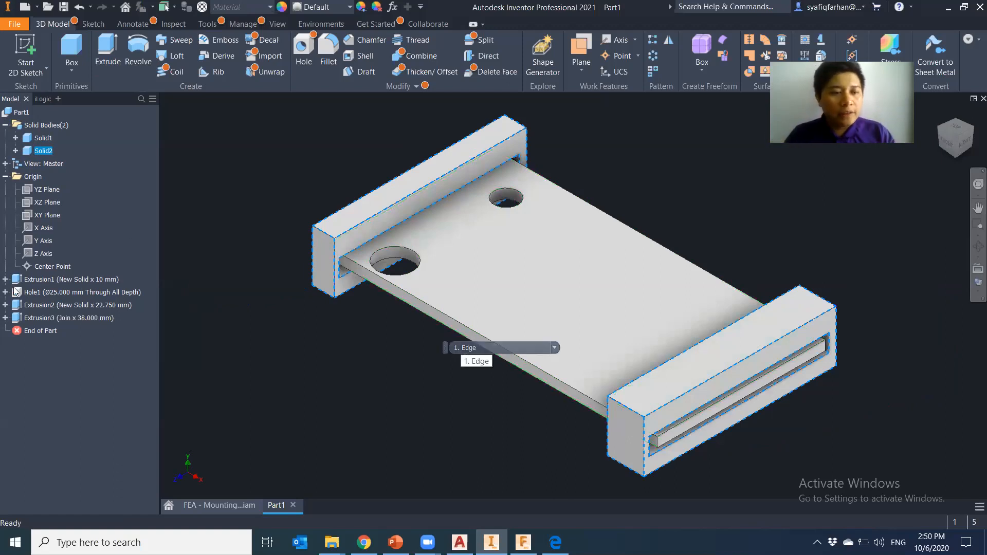
# Edit the first end frame's sketch and dimension the gap between the plate's front end edge and the slot outline
pyautogui.click(100, 305)
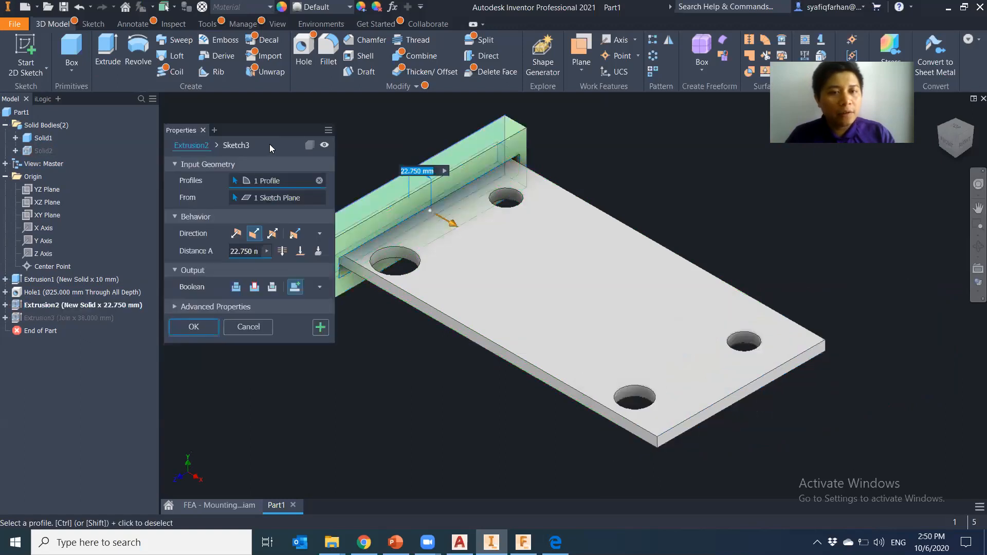
pyautogui.rightClick(59, 305)
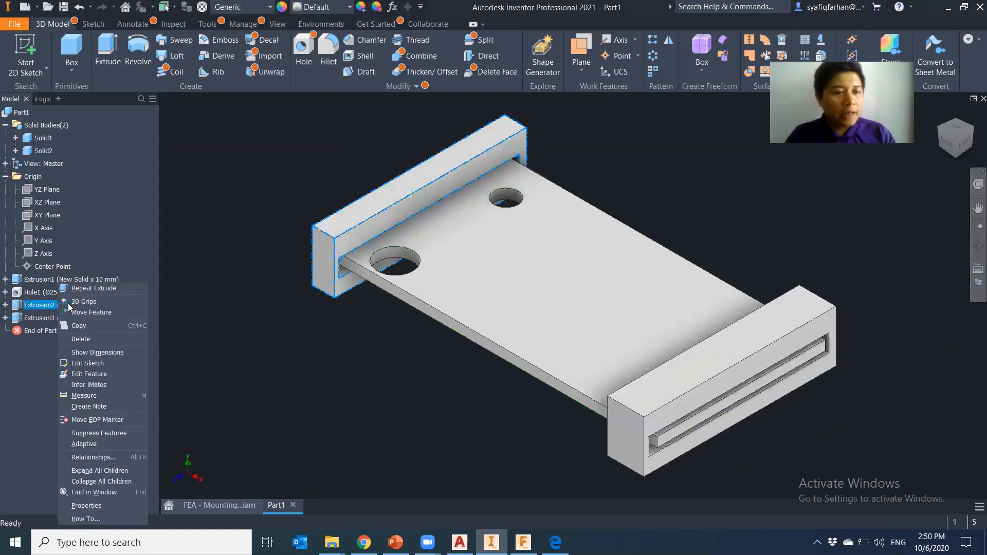
pyautogui.click(108, 363)
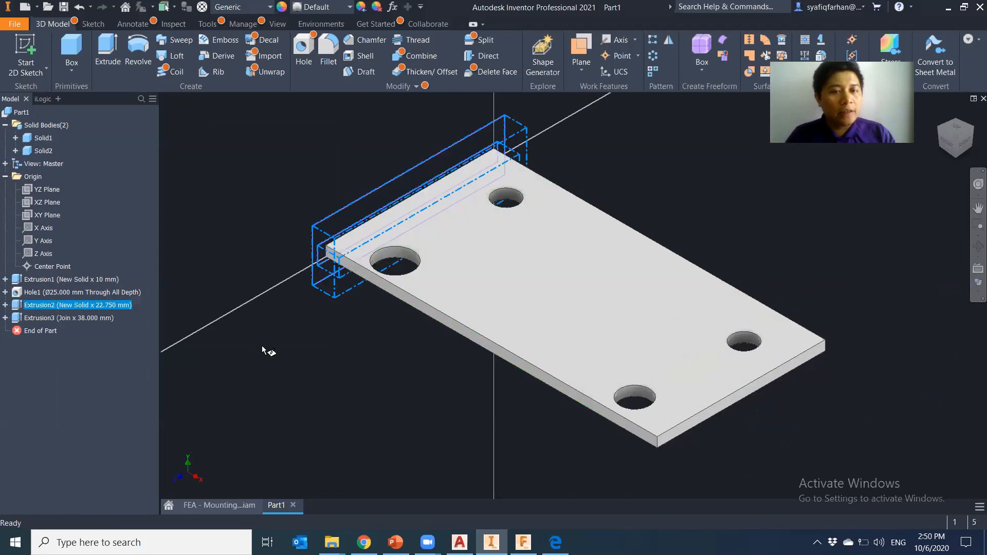
pyautogui.press('F2')
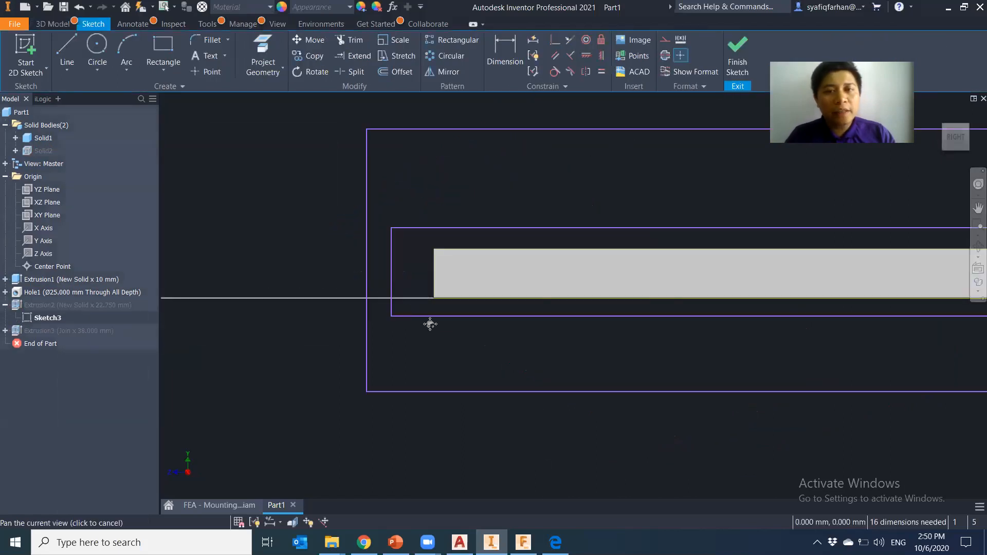
pyautogui.moveTo(423, 265); pyautogui.dragTo(392, 295)
pyautogui.press('d')
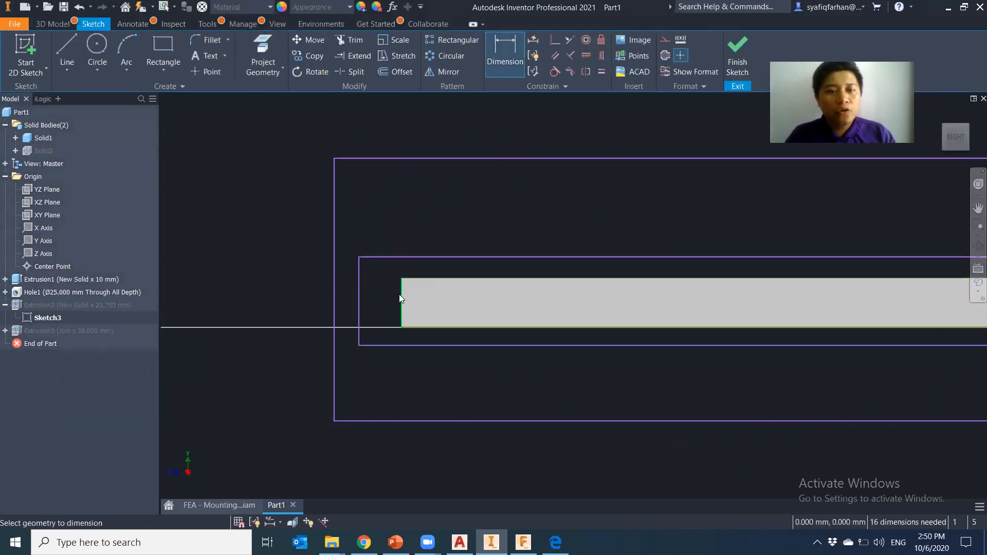
pyautogui.click(361, 303)
pyautogui.click(399, 219)
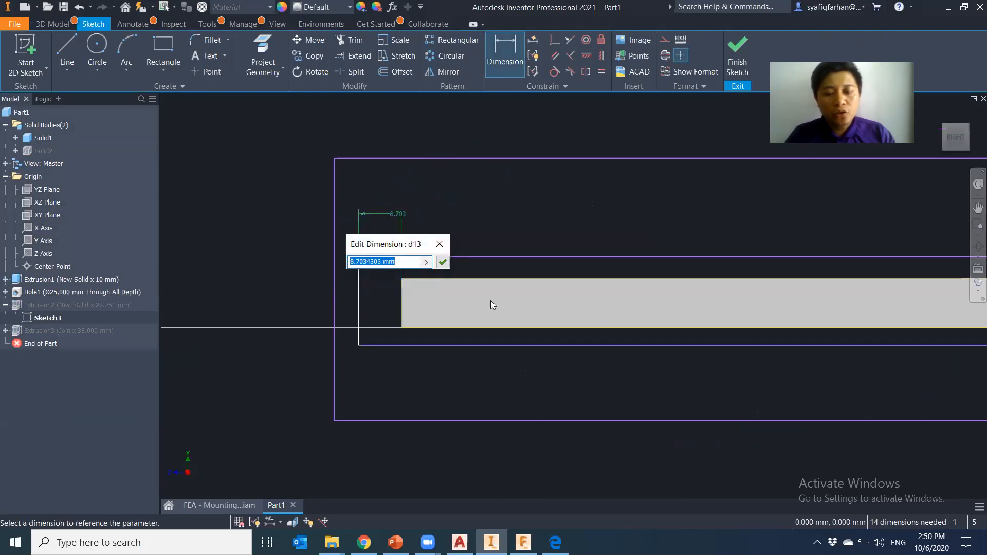
pyautogui.press('Return')
# Dimension the gap between the plate's opposite side edge and the slot outline, keeping the drawn distance
pyautogui.moveTo(680, 337); pyautogui.dragTo(413, 316, button='middle')
pyautogui.click(873, 284)
pyautogui.click(855, 286)
pyautogui.click(843, 199)
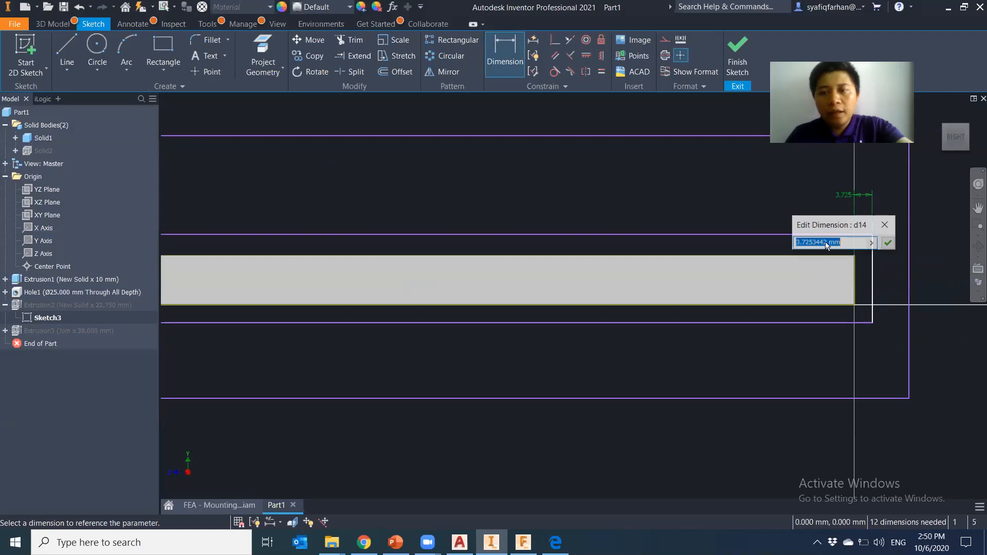
pyautogui.press('Return')
pyautogui.press('Escape')
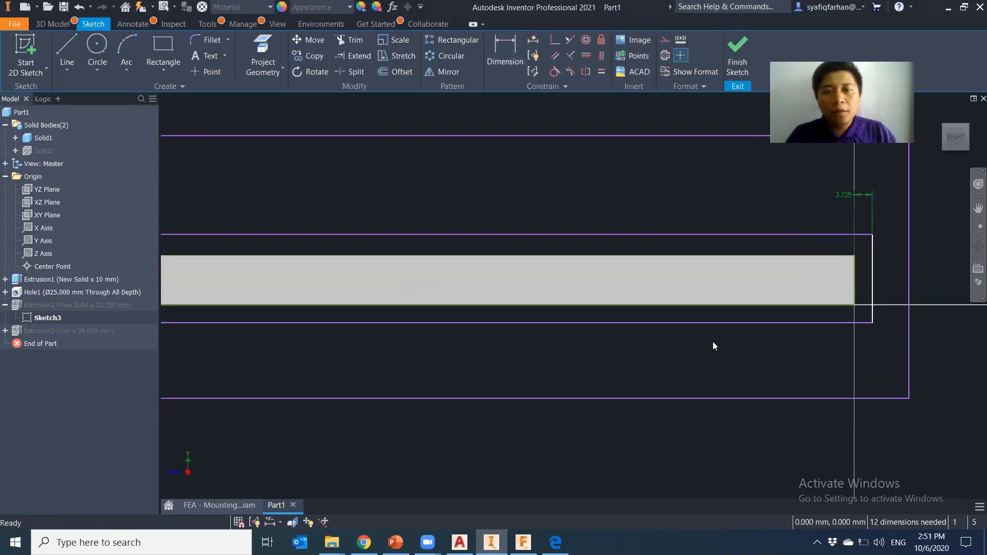
# Dimension the slot outline's gaps below and above the plate at their drawn distances, and finish the sketch
pyautogui.click(505, 56)
pyautogui.click(693, 324)
pyautogui.click(950, 319)
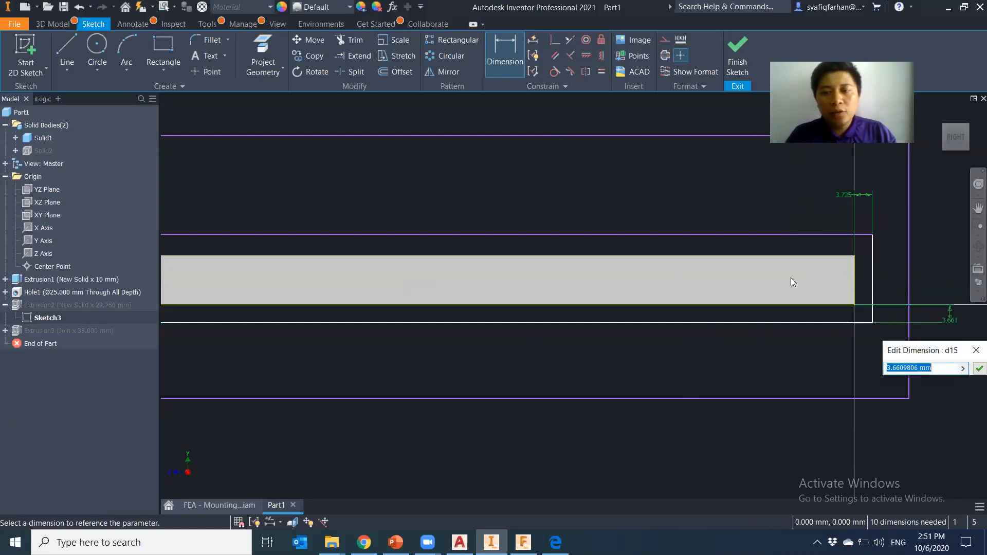
pyautogui.press('Return')
pyautogui.click(765, 255)
pyautogui.click(802, 235)
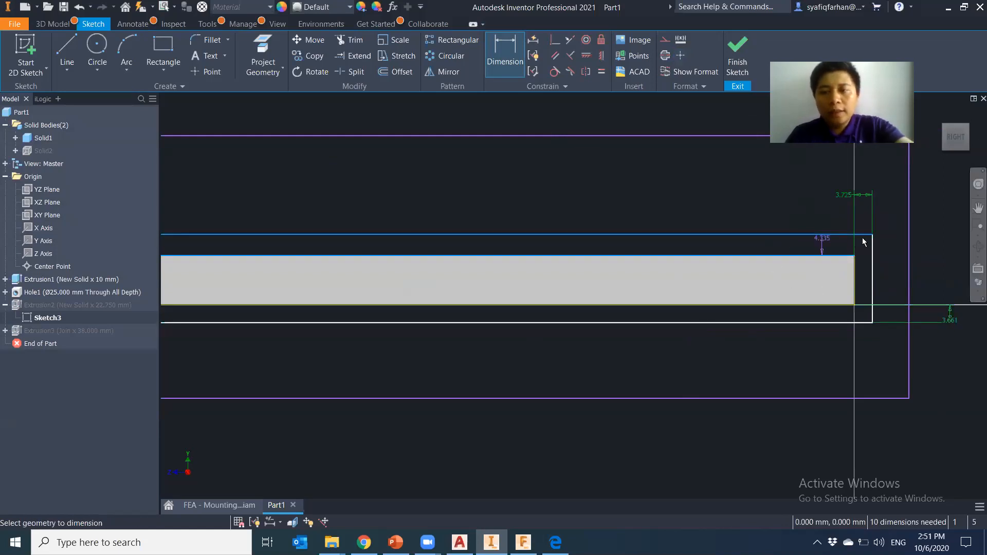
pyautogui.click(923, 245)
pyautogui.press('Return')
pyautogui.scroll(-5, 709, 384)
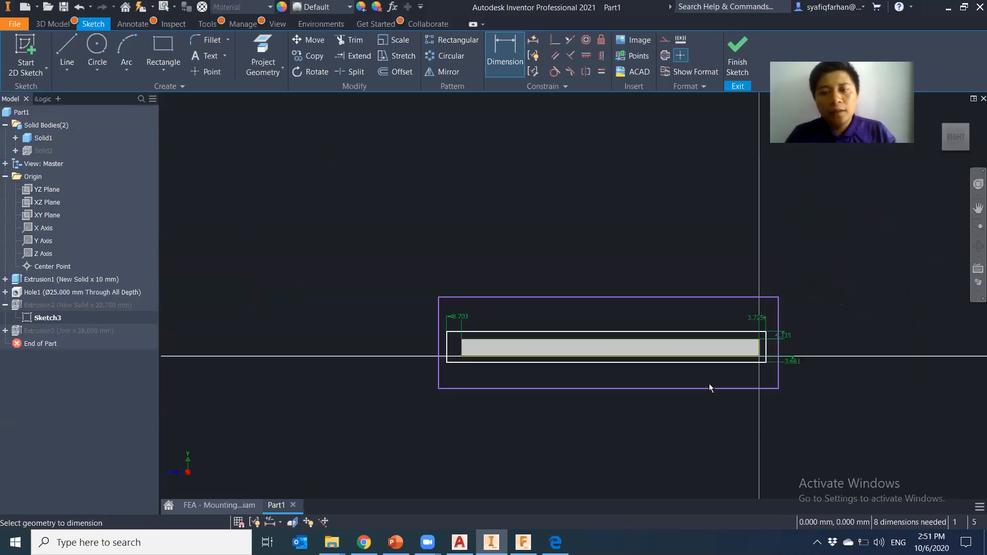
pyautogui.moveTo(718, 396)
pyautogui.keyDown('shift'); pyautogui.mouseDown(button='middle')
pyautogui.moveTo(740, 401)
pyautogui.moveTo(807, 341)
pyautogui.moveTo(792, 321)
pyautogui.mouseUp(button='middle'); pyautogui.keyUp('shift')
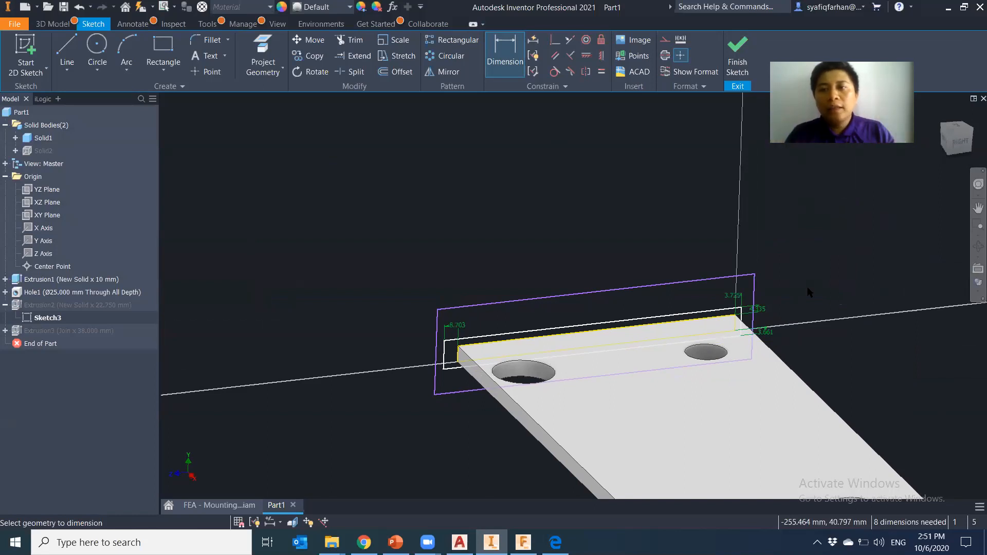
pyautogui.click(748, 34)
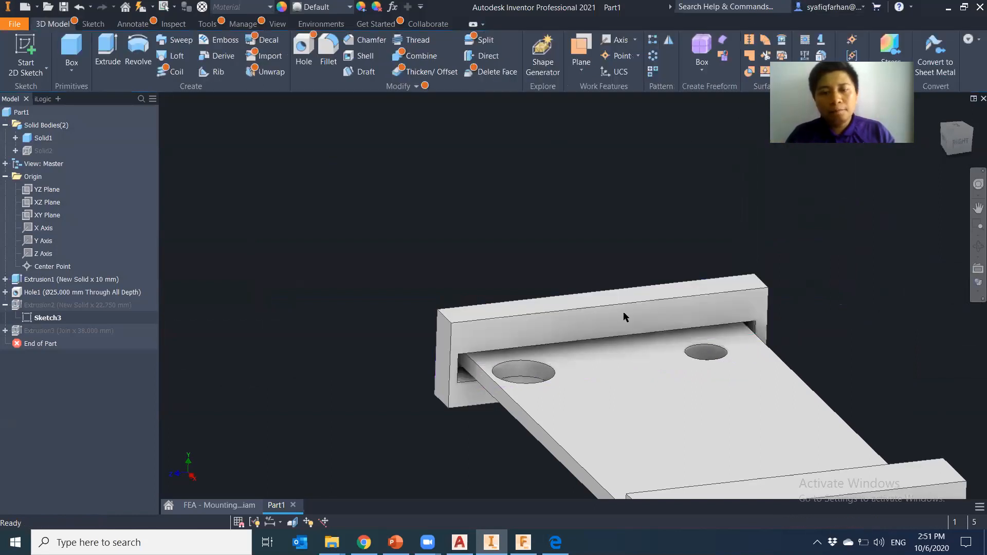
# Set the plate's thickness parameter d0 to 15 mm in the model parameters, and check the fit around the slot
pyautogui.moveTo(387, 401)
pyautogui.keyDown('shift'); pyautogui.mouseDown(button='middle')
pyautogui.moveTo(440, 394)
pyautogui.moveTo(403, 387)
pyautogui.mouseUp(button='middle'); pyautogui.keyUp('shift')
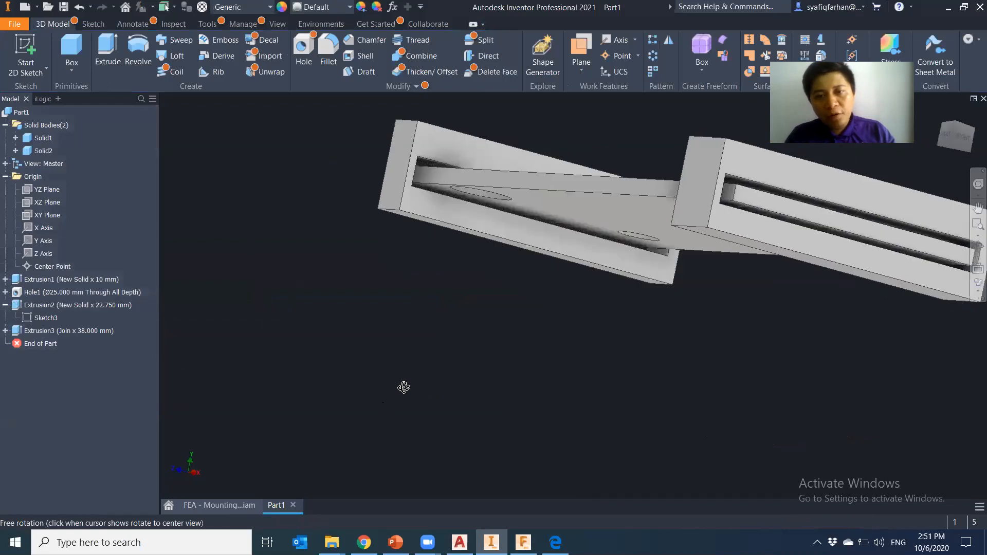
pyautogui.keyDown('shift'); pyautogui.moveTo(545, 226); pyautogui.dragTo(516, 263, button='middle'); pyautogui.keyUp('shift')
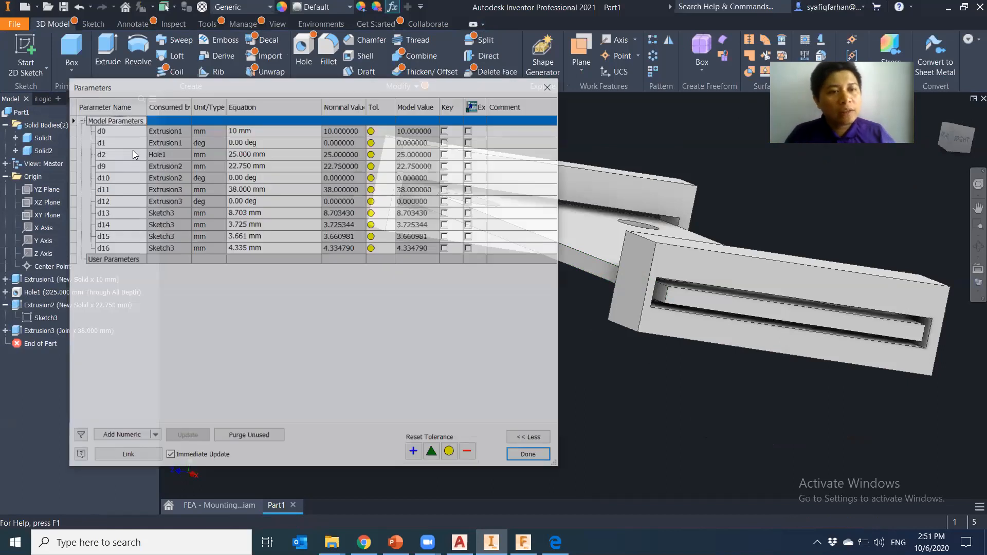
pyautogui.moveTo(141, 88); pyautogui.dragTo(119, 86)
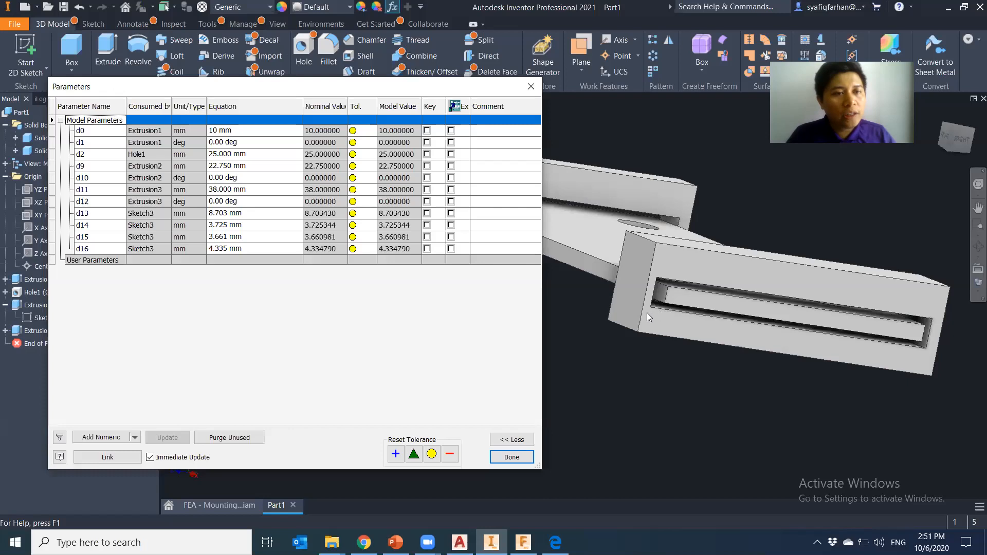
pyautogui.click(253, 130)
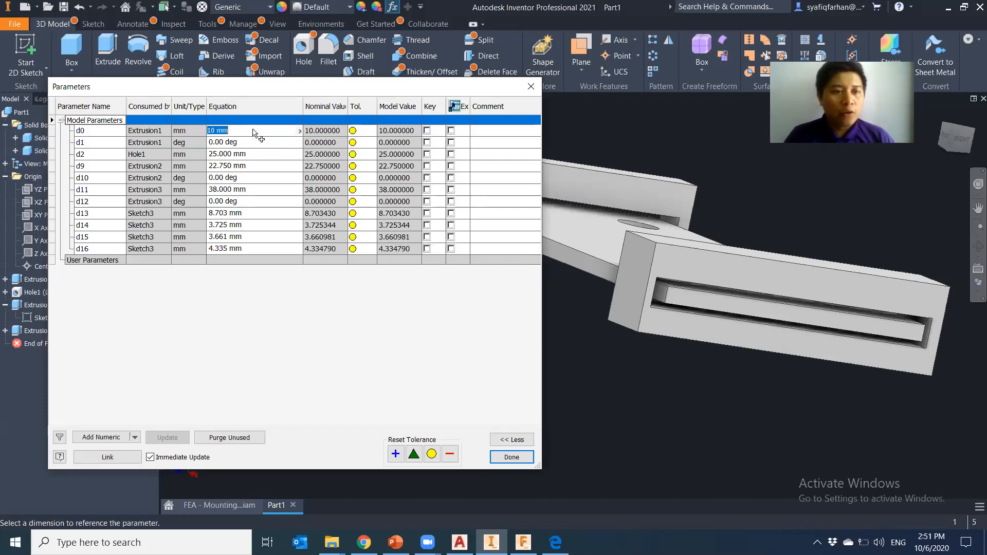
pyautogui.write('15')
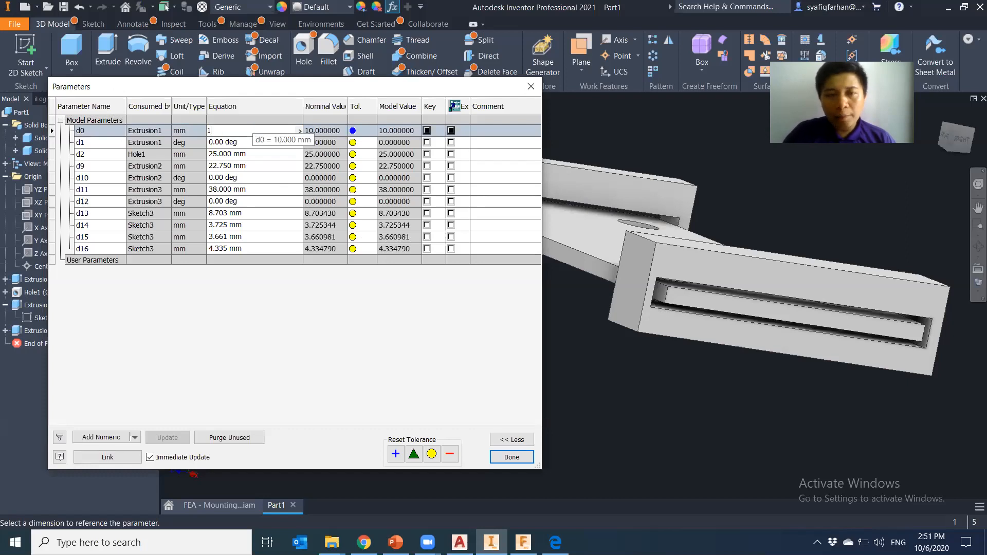
pyautogui.press('Return')
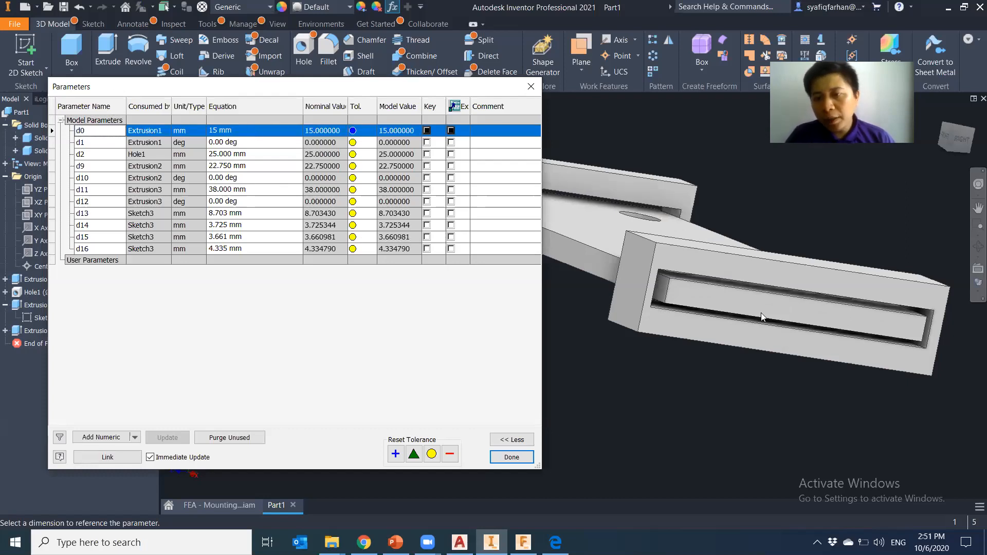
pyautogui.scroll(-3, 766, 313)
pyautogui.moveTo(845, 310); pyautogui.dragTo(734, 288, button='middle')
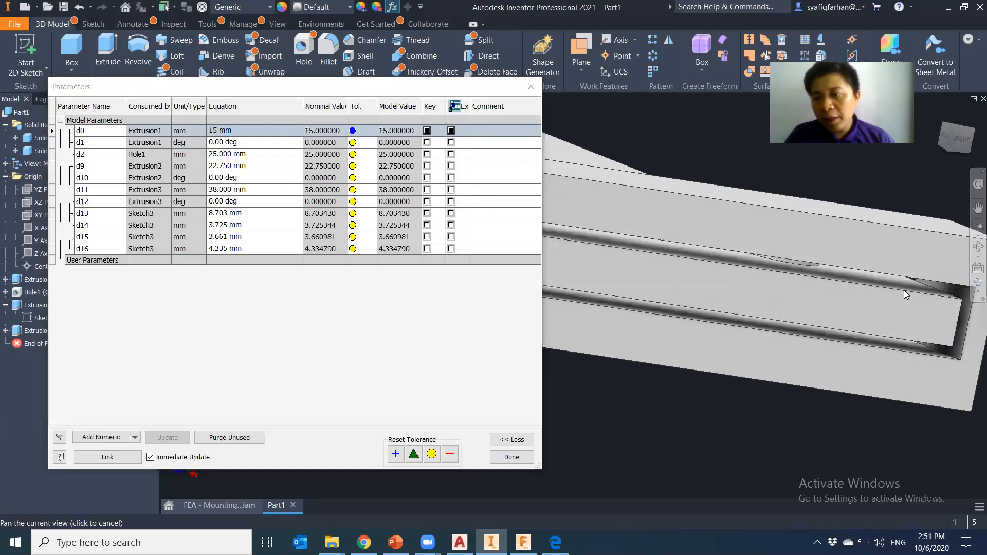
pyautogui.moveTo(904, 290); pyautogui.dragTo(835, 277, button='middle')
pyautogui.moveTo(631, 347); pyautogui.dragTo(817, 368, button='middle')
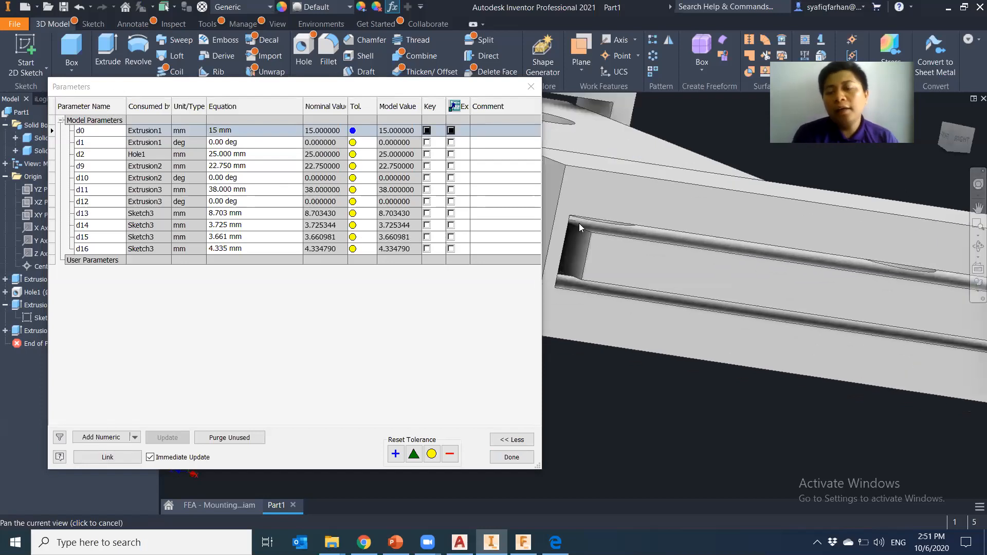
pyautogui.click(523, 458)
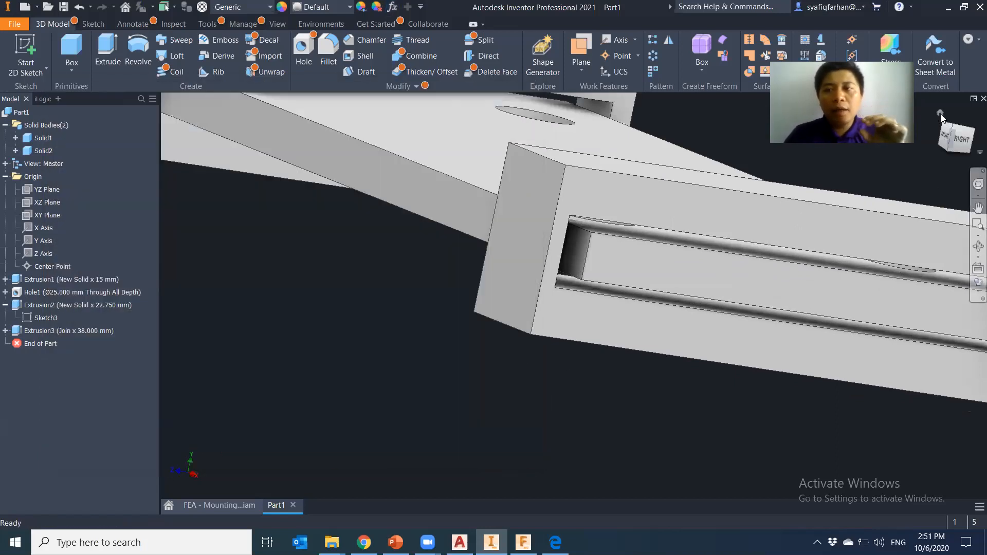
# Return to the home view and highlight the body of the two end frames to examine the solid bodies
pyautogui.click(940, 113)
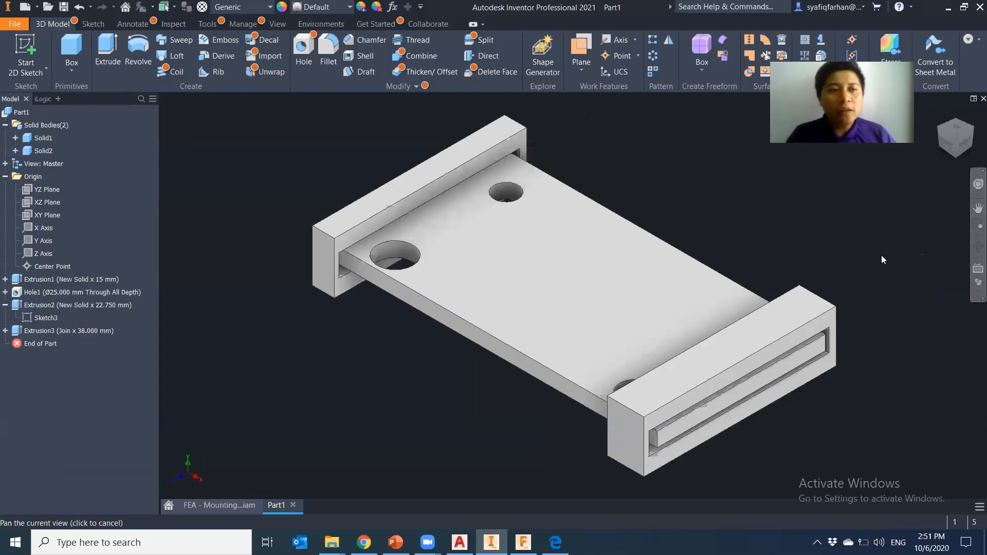
pyautogui.click(44, 150)
pyautogui.keyDown('ctrl'); pyautogui.click(43, 138); pyautogui.keyUp('ctrl')
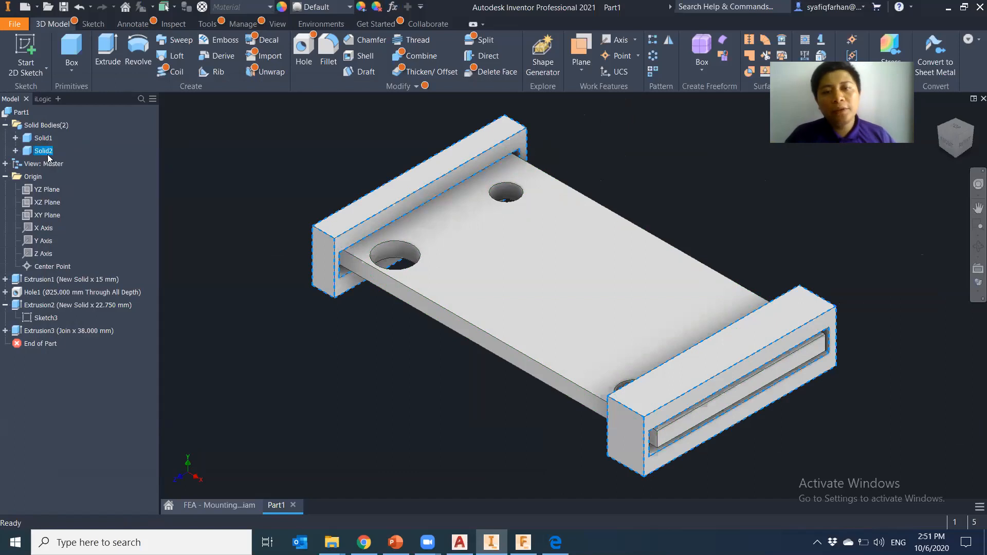
pyautogui.press('Escape')
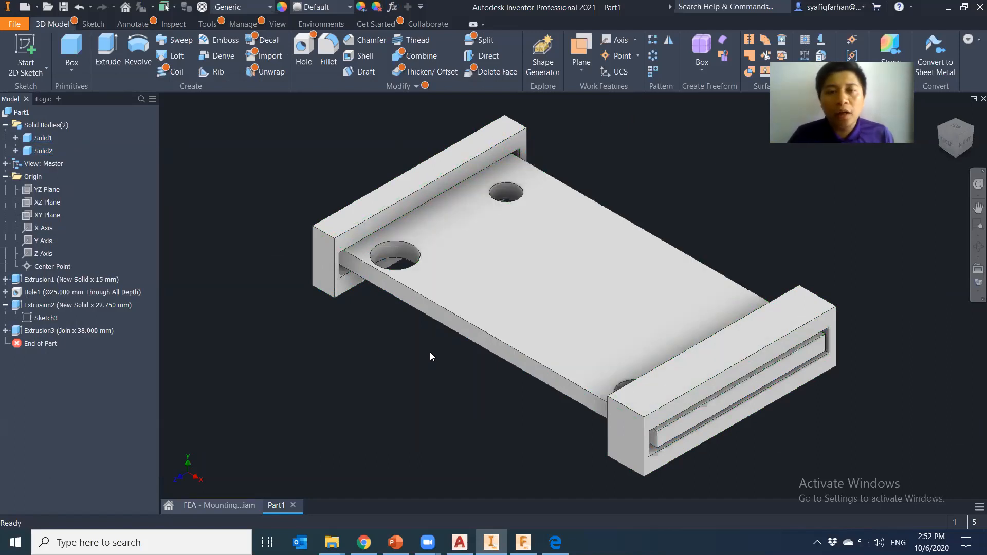
pyautogui.moveTo(454, 346); pyautogui.dragTo(496, 366, button='middle')
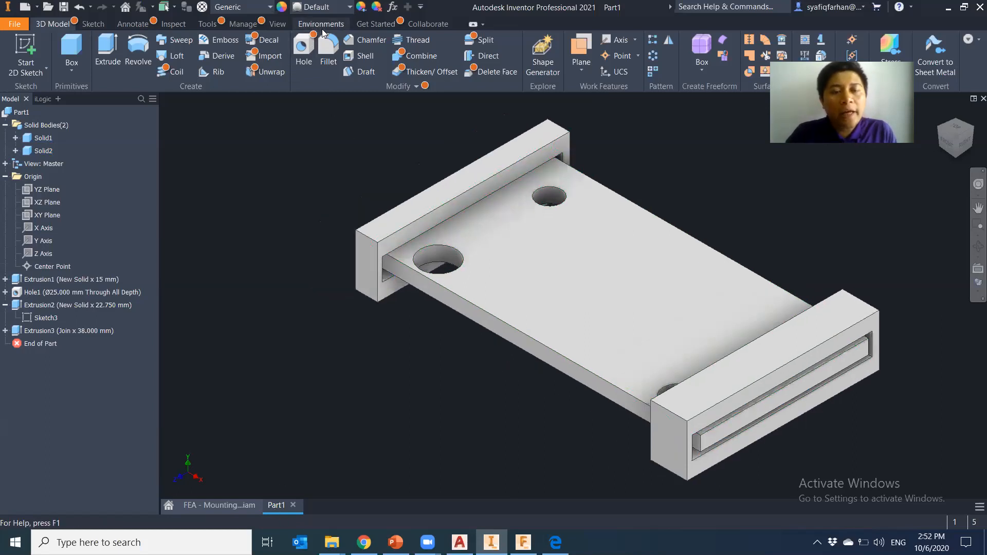
# Start Make Components and save the layout part as Part1.ipt in the Documents folder
pyautogui.click(339, 27)
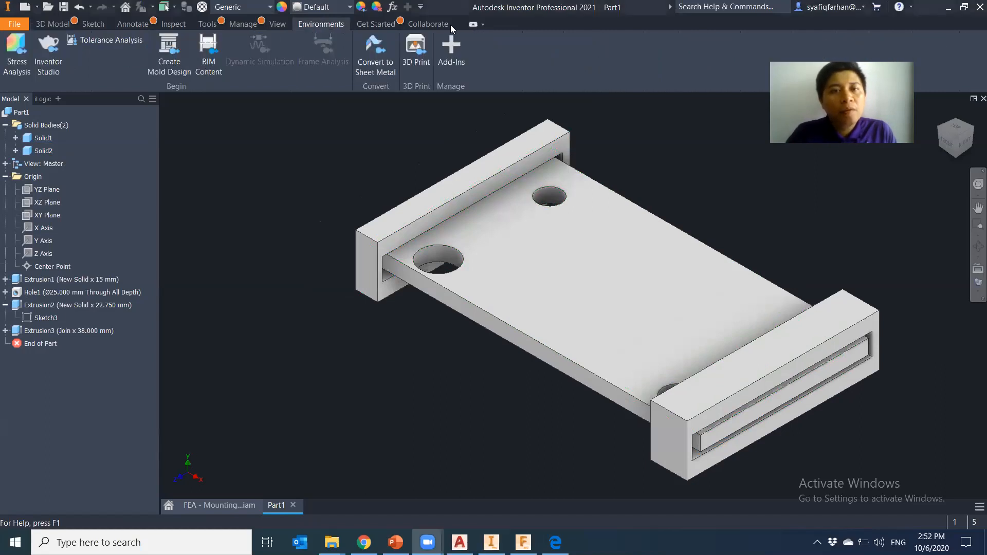
pyautogui.click(243, 24)
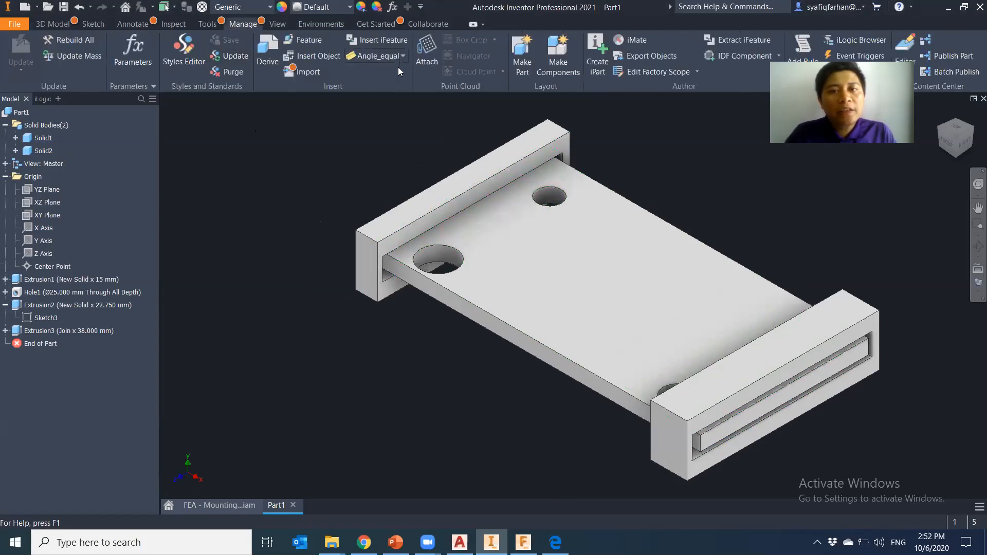
pyautogui.click(572, 73)
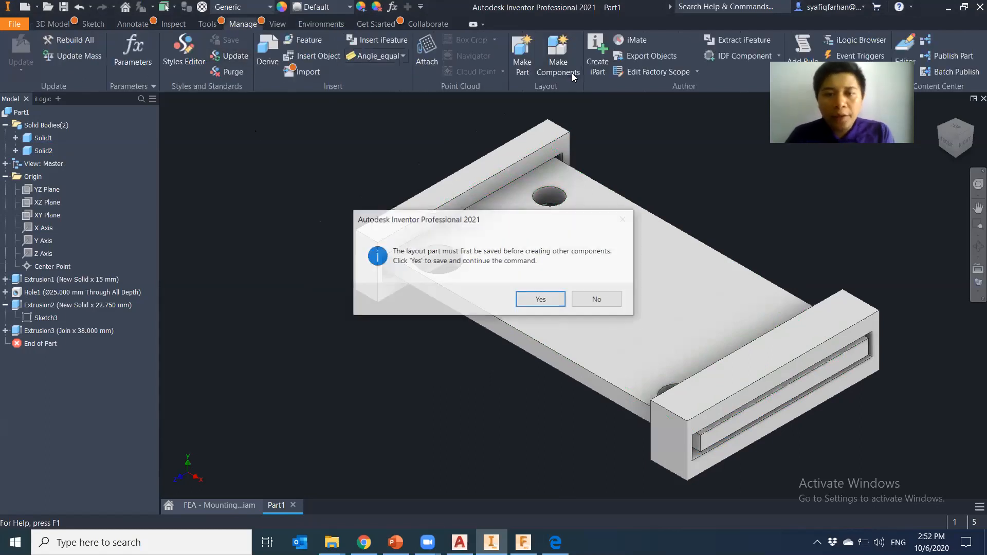
pyautogui.click(540, 299)
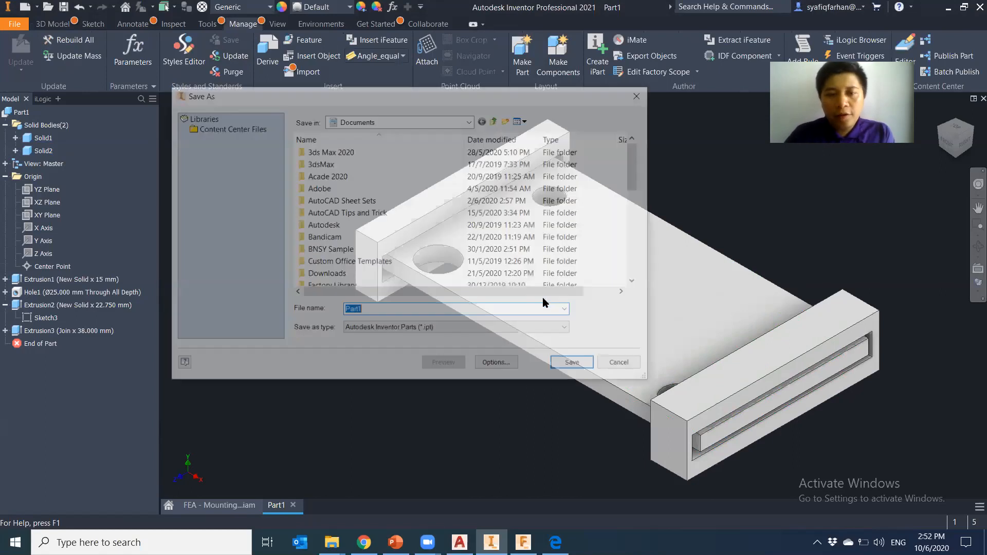
pyautogui.press('Return')
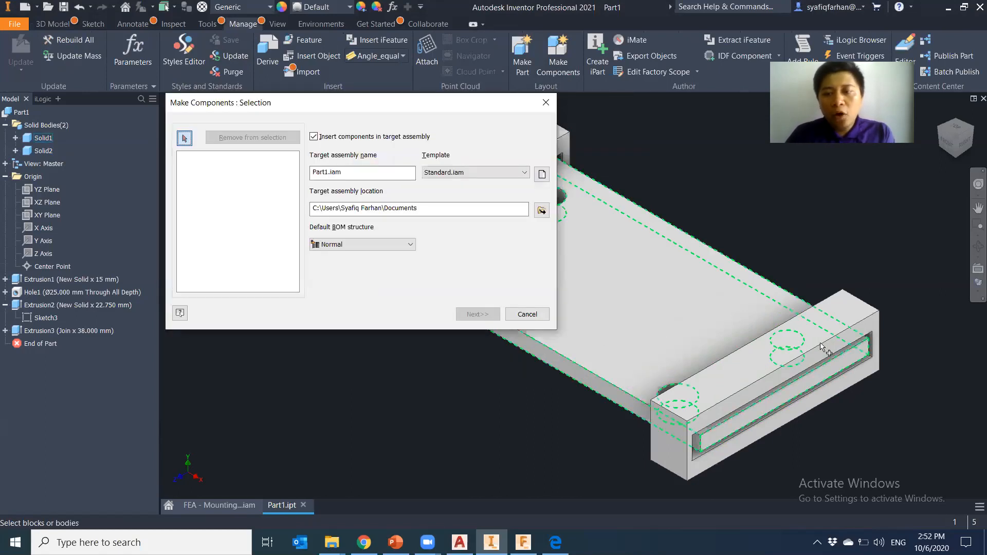
# Make the plate and end-frame bodies into components Solid1.ipt and Solid2.ipt, inserted in the target assembly Part1.iam
pyautogui.click(846, 342)
pyautogui.click(475, 314)
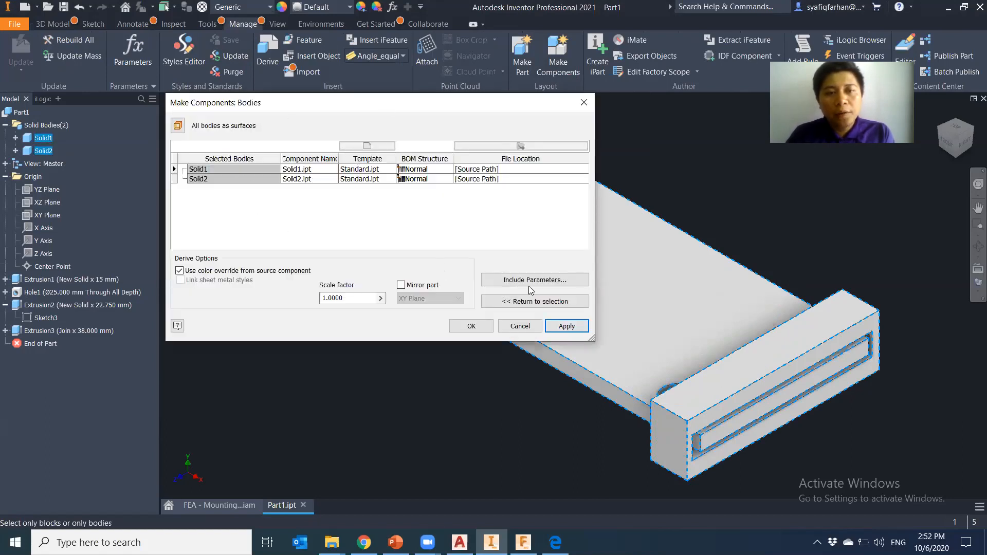
pyautogui.click(567, 326)
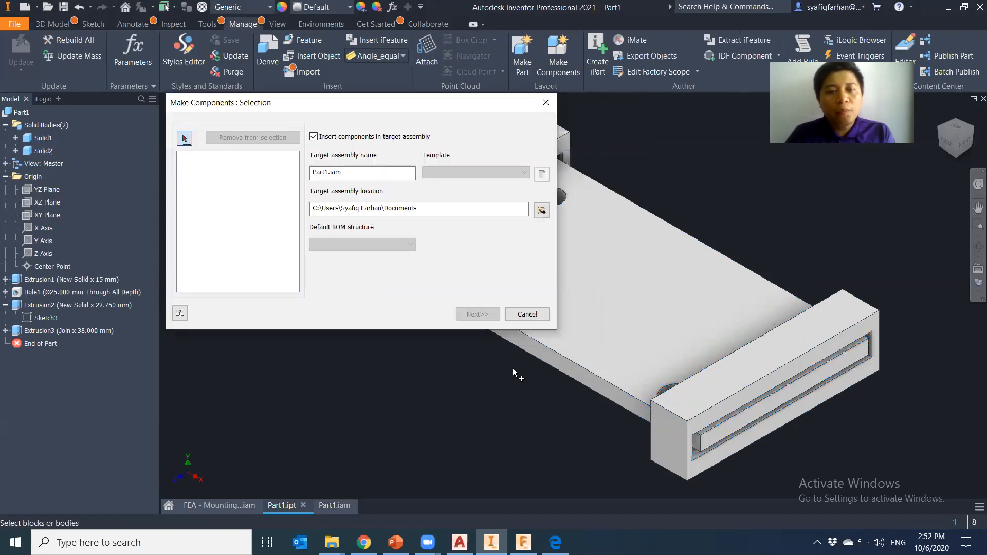
pyautogui.click(527, 314)
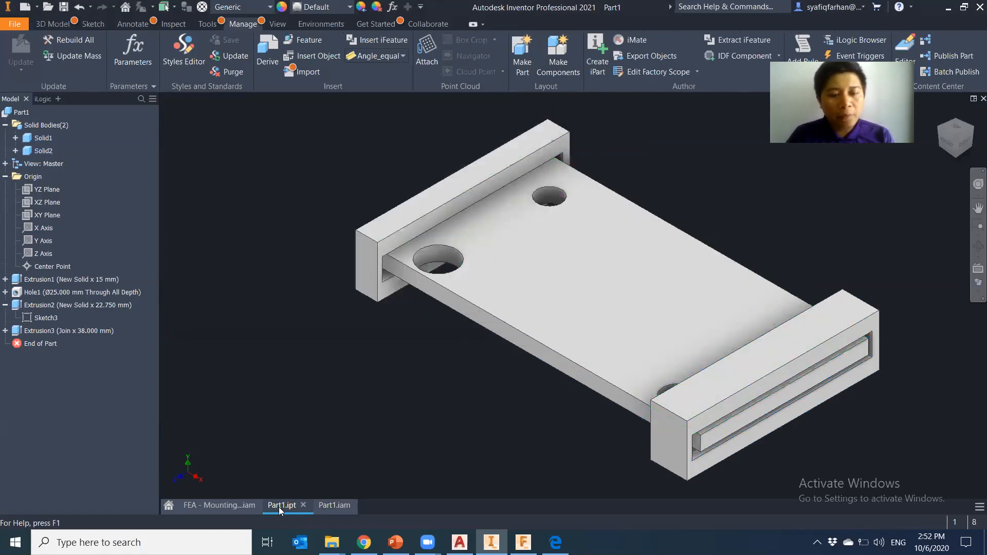
# Switch to the Part1.iam assembly, and highlight the component containing the two end frames
pyautogui.click(335, 505)
pyautogui.keyDown('shift'); pyautogui.moveTo(592, 422); pyautogui.dragTo(411, 349, button='middle'); pyautogui.keyUp('shift')
pyautogui.click(21, 195)
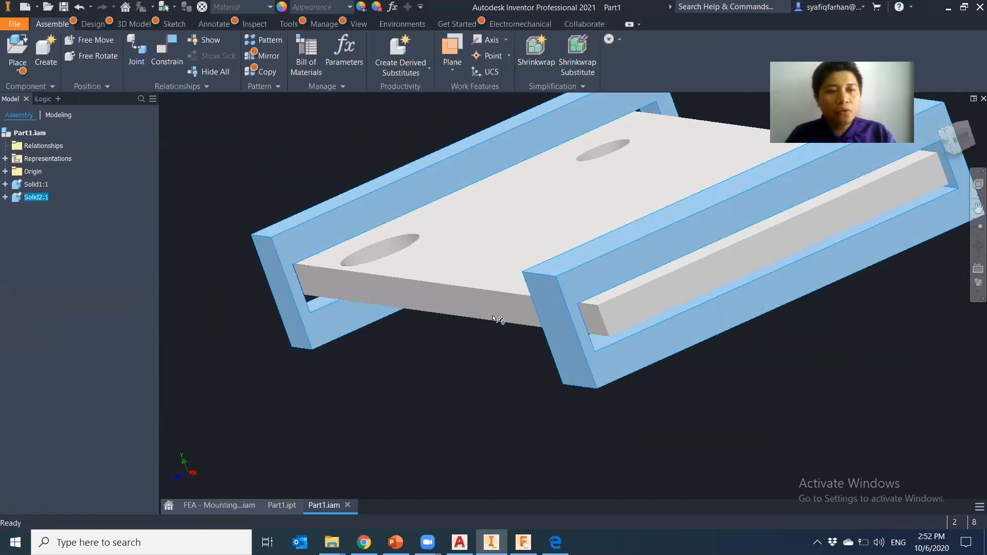
# Highlight the plate component and examine its fit in the end frames, then clear the selection in the home view
pyautogui.click(35, 185)
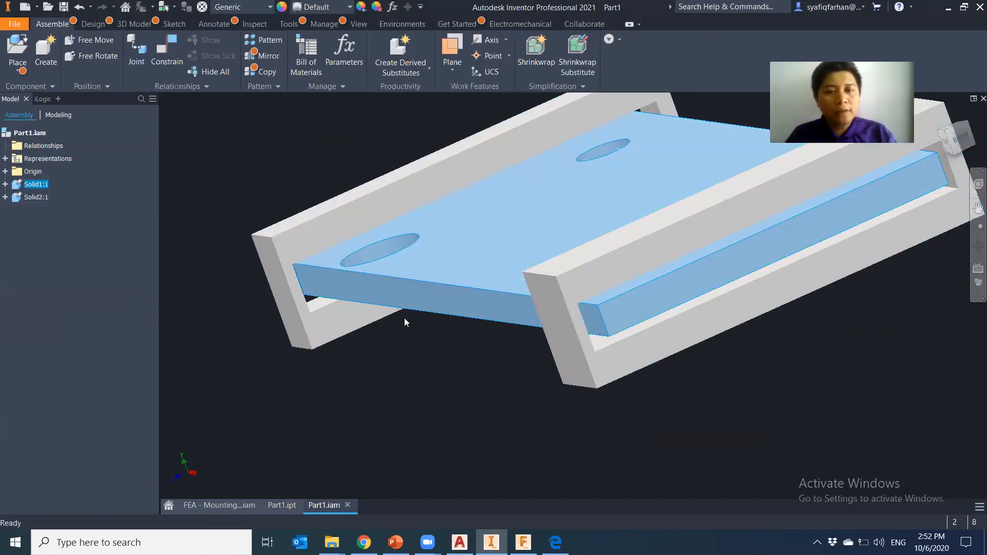
pyautogui.keyDown('shift'); pyautogui.moveTo(438, 370); pyautogui.dragTo(586, 368, button='middle'); pyautogui.keyUp('shift')
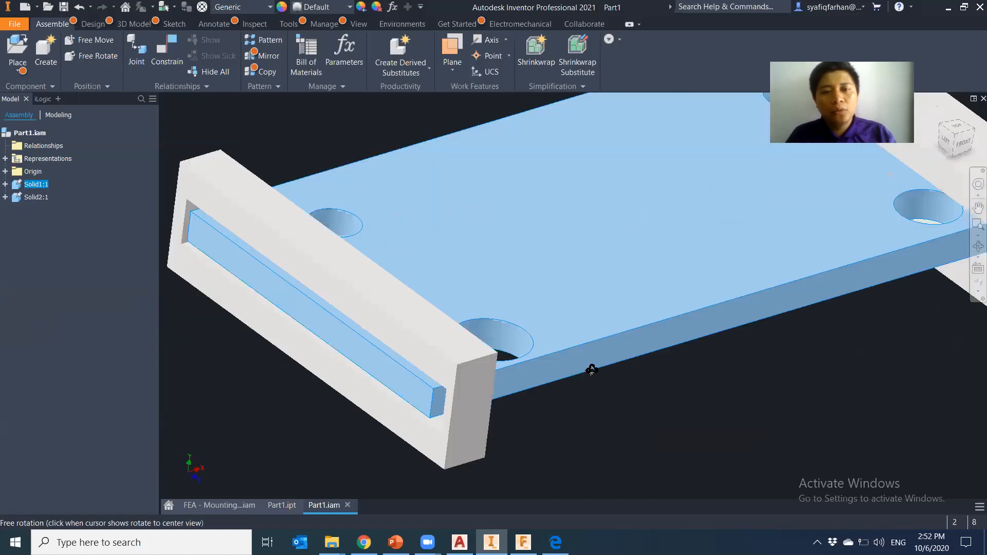
pyautogui.keyDown('shift'); pyautogui.moveTo(427, 392); pyautogui.dragTo(802, 262, button='middle'); pyautogui.keyUp('shift')
pyautogui.click(941, 112)
pyautogui.press('Escape')
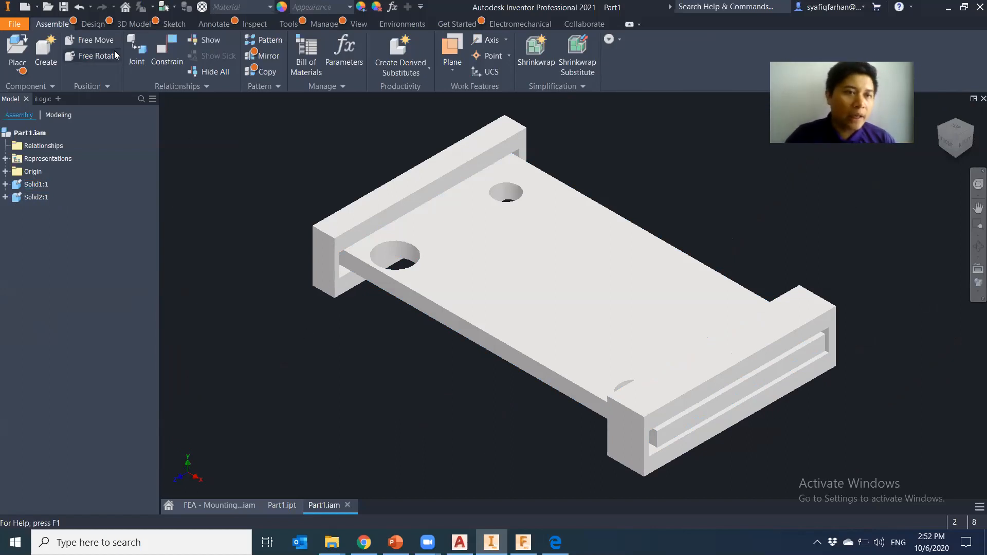
# Start a Bolted Connection and save Part1.iam together with its dependents Part1.ipt, Solid1.ipt and Solid2.ipt
pyautogui.click(92, 23)
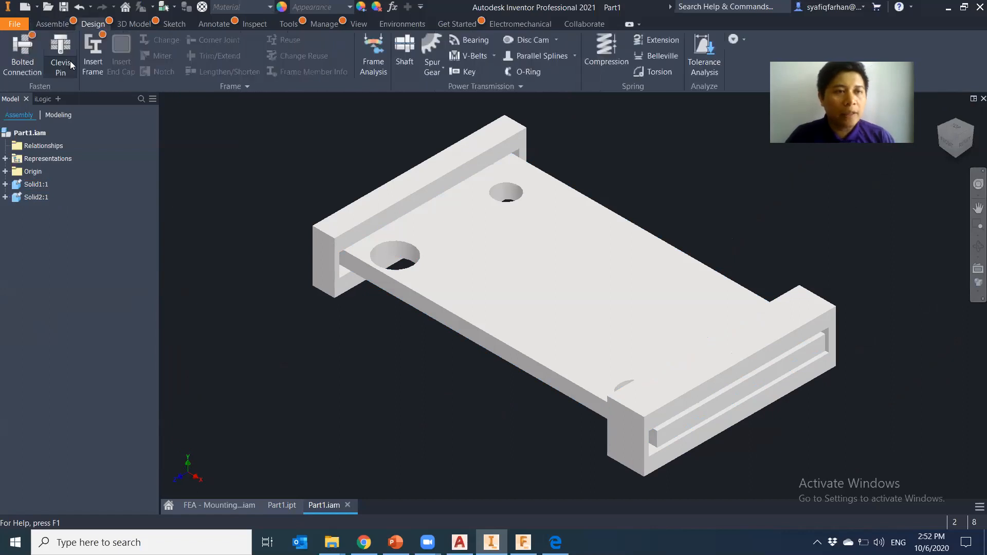
pyautogui.click(530, 325)
pyautogui.click(609, 391)
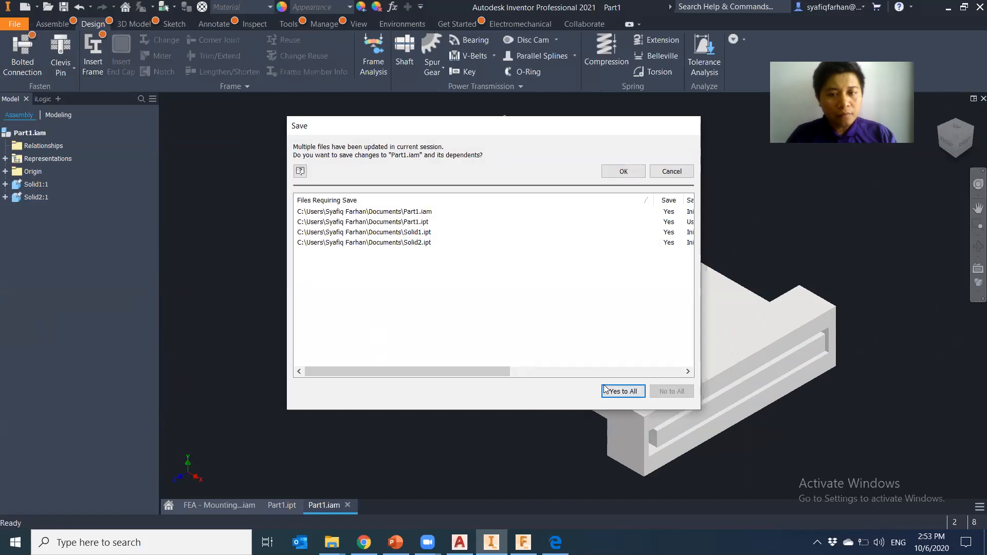
pyautogui.moveTo(596, 129); pyautogui.dragTo(430, 198)
pyautogui.click(459, 246)
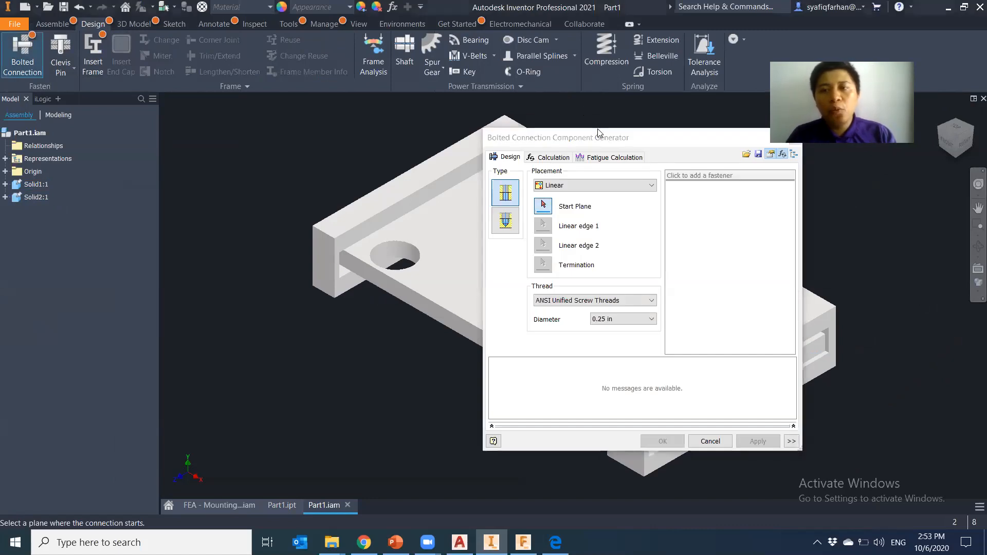
# Try a concentric bolted connection starting on the plate's upper face, referenced to one corner hole and terminating on the underside
pyautogui.moveTo(643, 135); pyautogui.dragTo(403, 138)
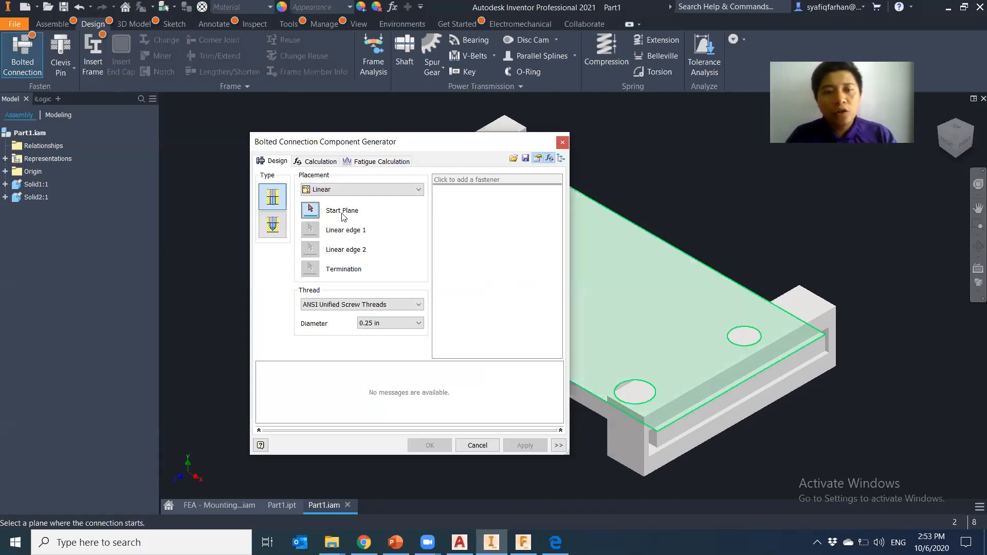
pyautogui.click(363, 189)
pyautogui.click(329, 208)
pyautogui.press('F2')
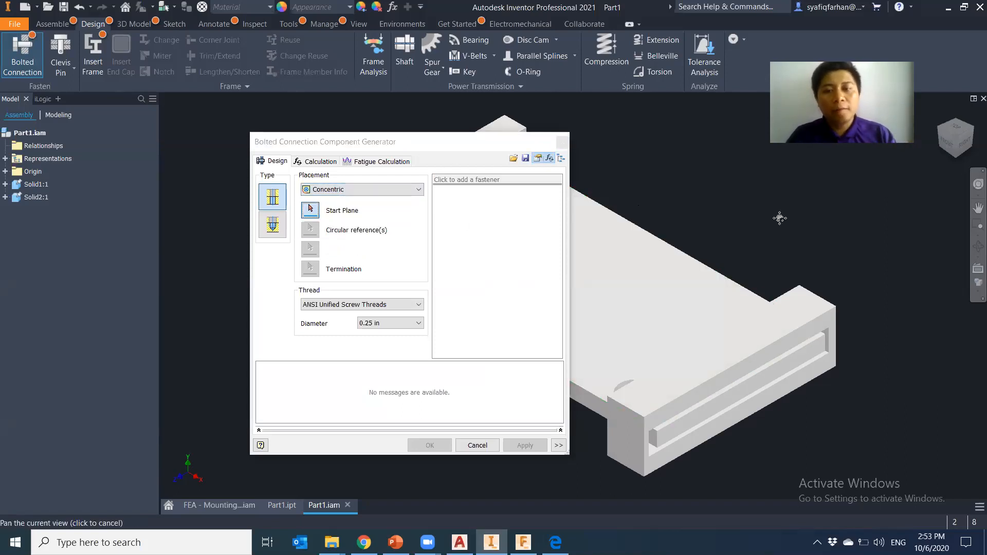
pyautogui.moveTo(779, 218); pyautogui.dragTo(850, 213, button='middle')
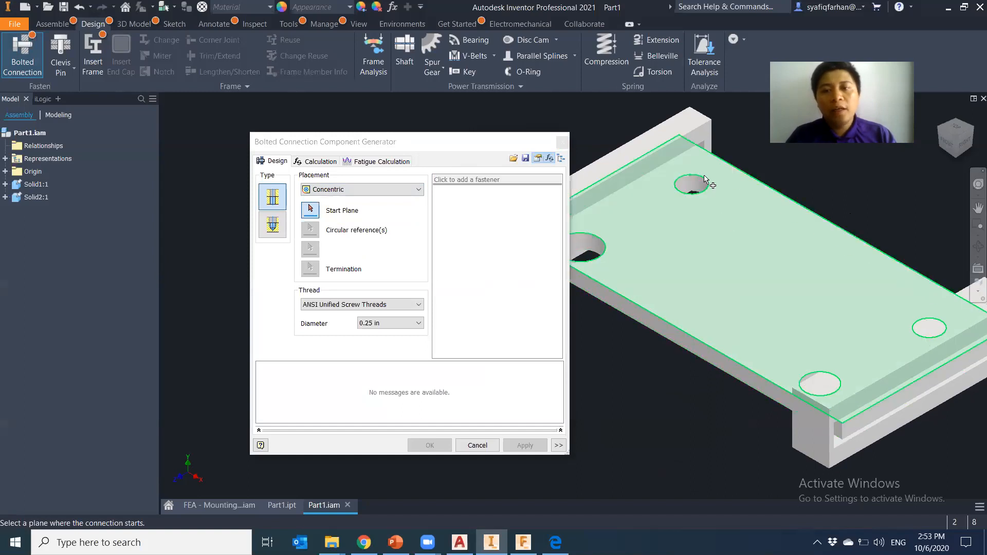
pyautogui.click(760, 214)
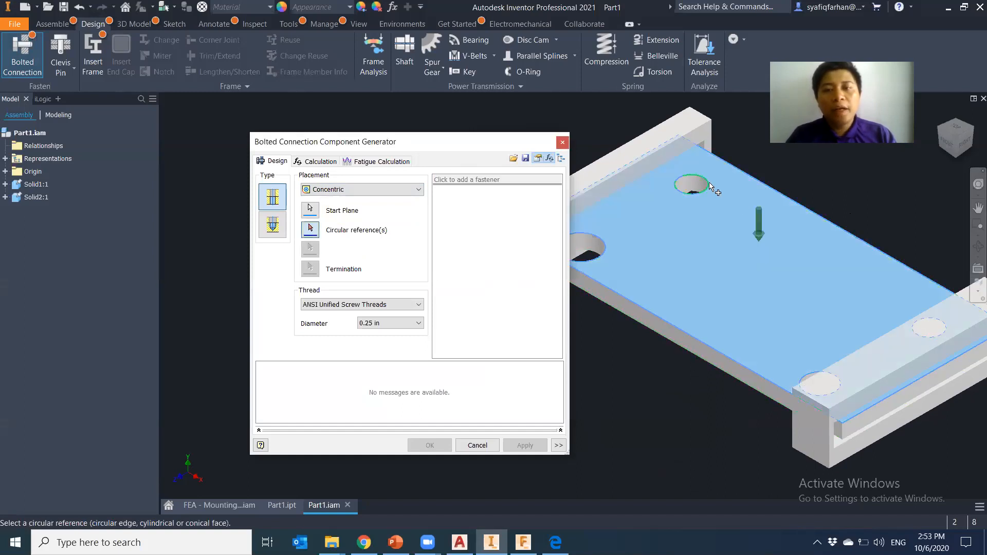
pyautogui.click(703, 185)
pyautogui.keyDown('shift'); pyautogui.moveTo(637, 401); pyautogui.dragTo(690, 346, button='middle'); pyautogui.keyUp('shift')
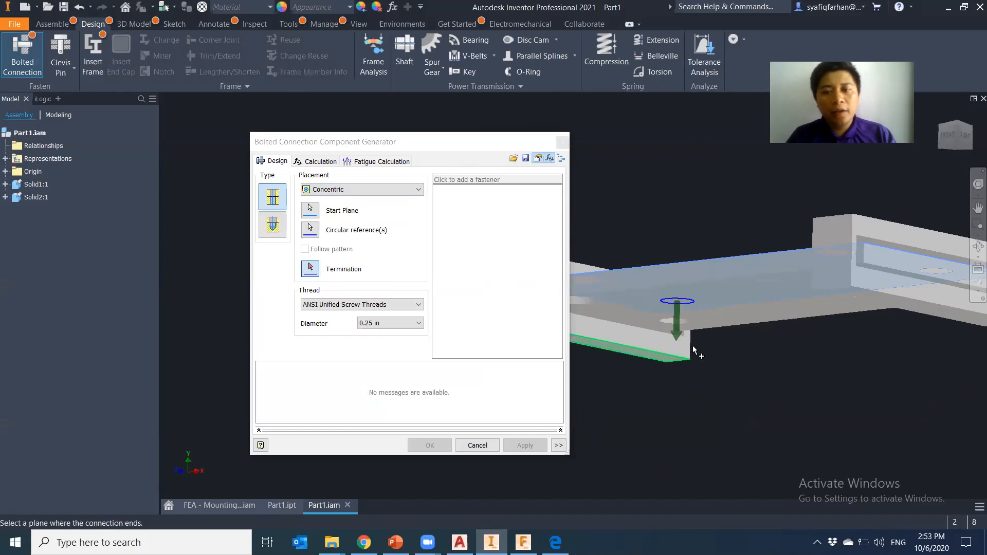
pyautogui.click(712, 322)
pyautogui.keyDown('shift'); pyautogui.moveTo(710, 383); pyautogui.dragTo(713, 425, button='middle'); pyautogui.keyUp('shift')
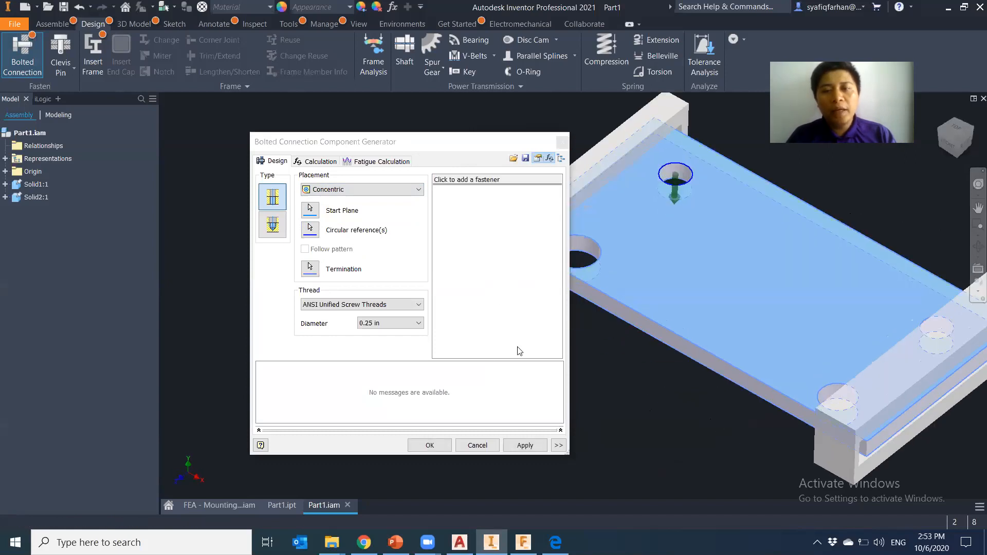
# Look through the available ANSI bolt diameters and discard the bolted connection
pyautogui.click(405, 323)
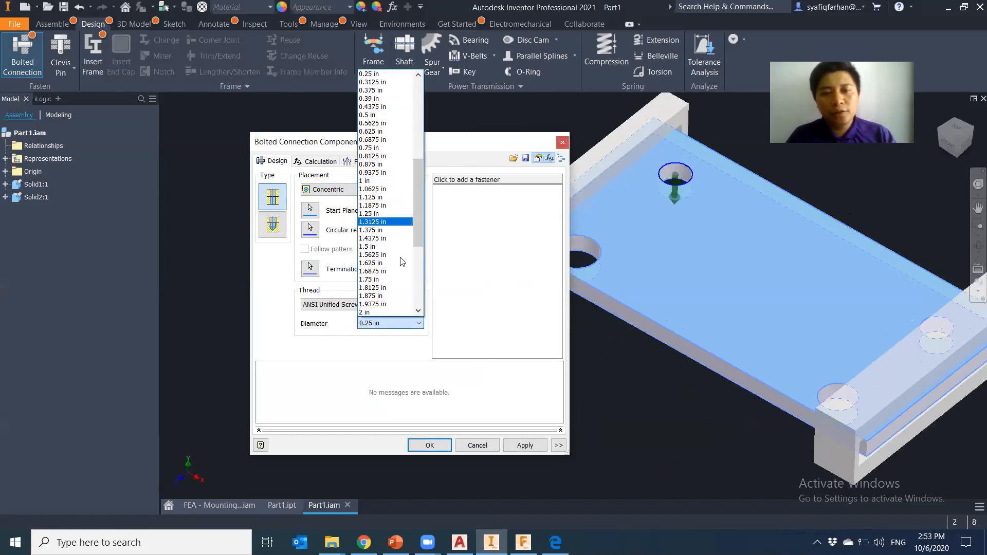
pyautogui.click(403, 320)
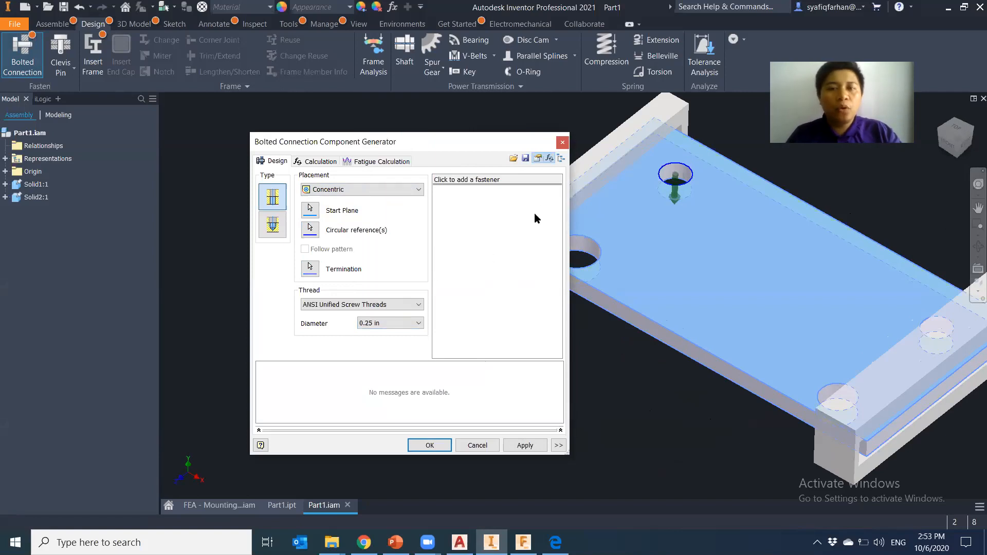
pyautogui.click(565, 143)
# Examine the assembled plate and end frames and return to the Part1.ipt document
pyautogui.moveTo(456, 372); pyautogui.dragTo(348, 387, button='middle')
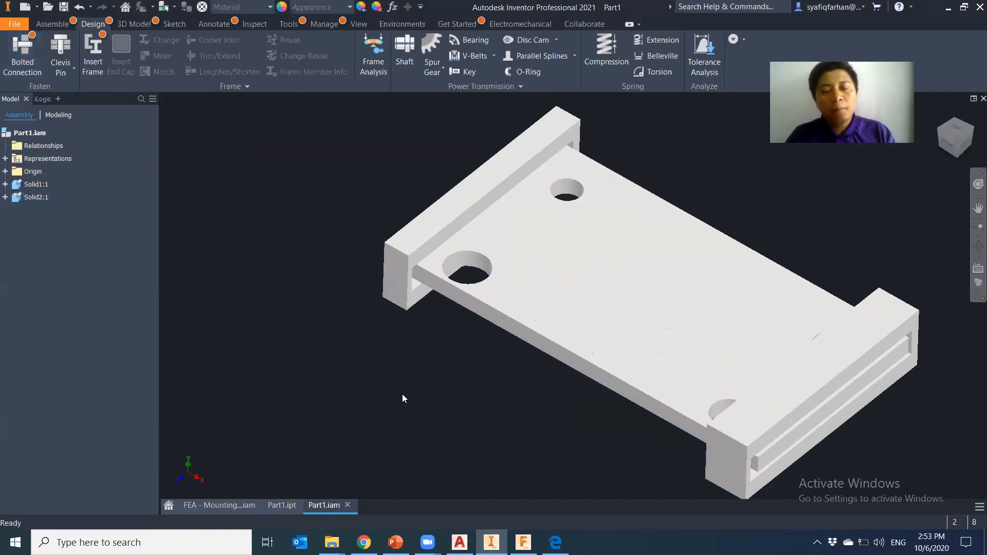
pyautogui.keyDown('shift'); pyautogui.moveTo(409, 396); pyautogui.dragTo(454, 392, button='middle'); pyautogui.keyUp('shift')
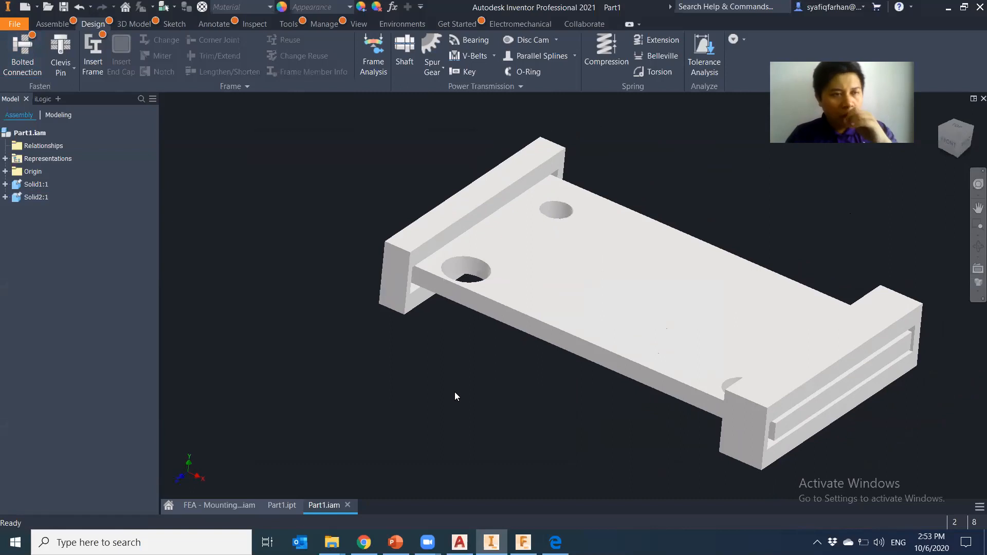
pyautogui.click(52, 24)
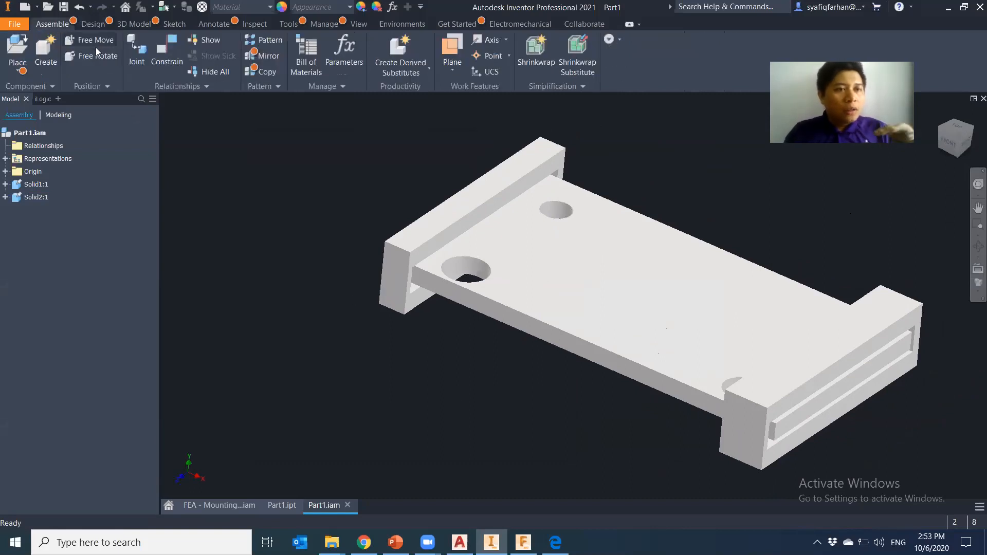
pyautogui.click(285, 502)
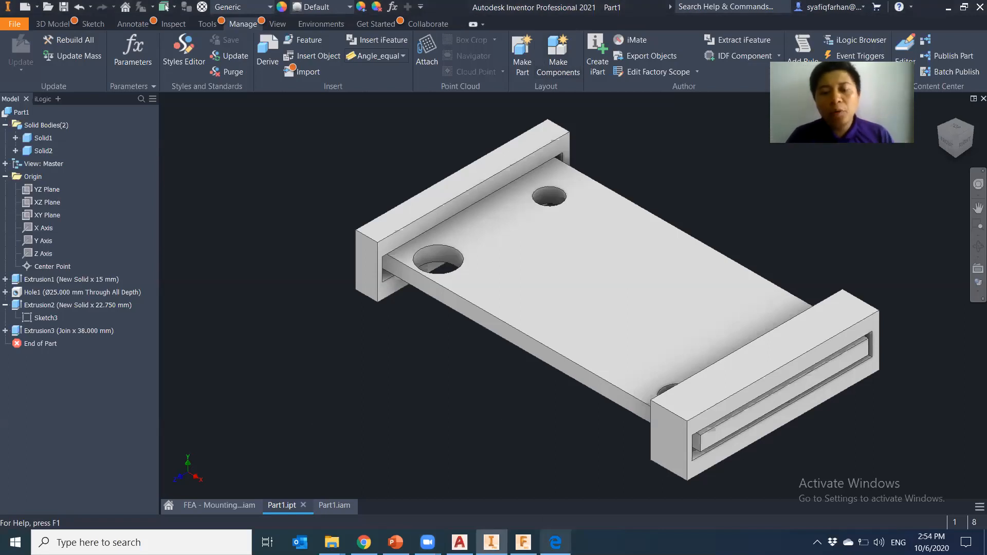
# Switch to Fusion 360 and hide the data panel to give the untitled design the full workspace
pyautogui.click(523, 542)
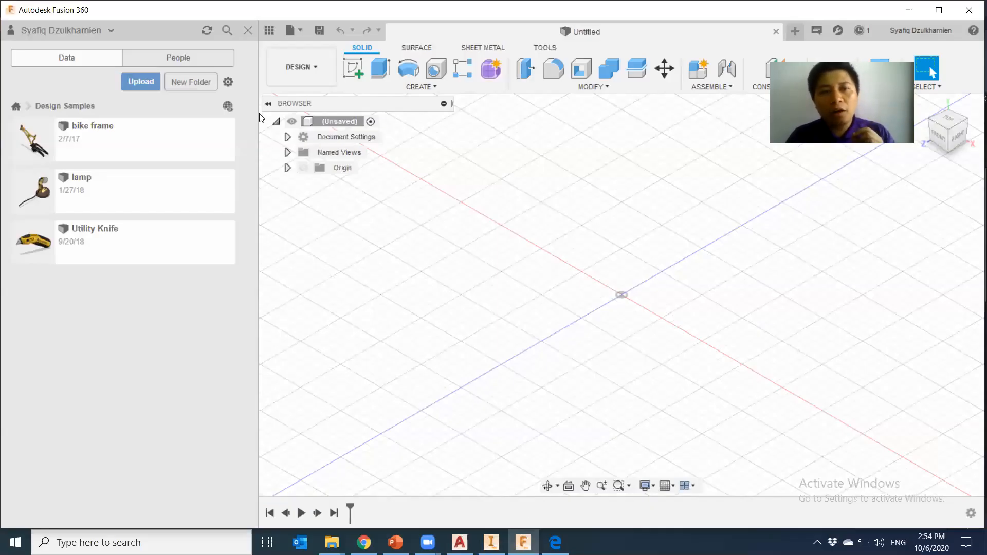
pyautogui.click(250, 32)
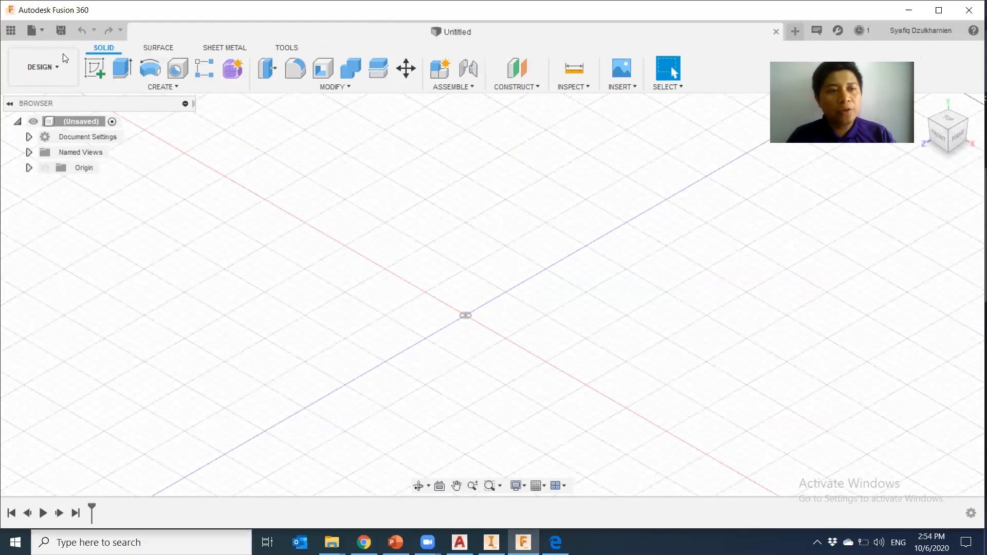
pyautogui.click(33, 30)
pyautogui.click(349, 282)
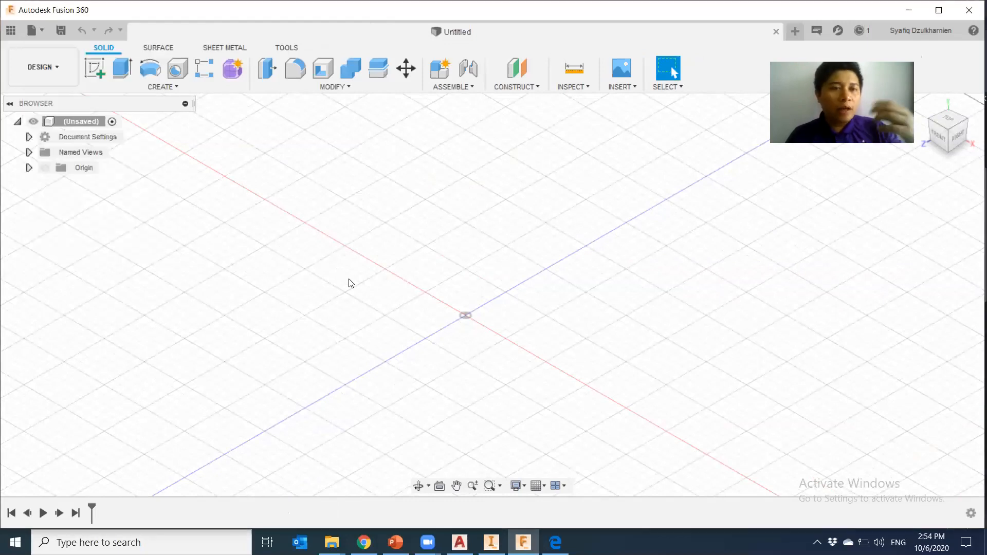
# Sketch a rectangle about 130 by 110 mm on the horizontal plane, with one corner at the origin, and finish the sketch
pyautogui.click(101, 76)
pyautogui.click(462, 345)
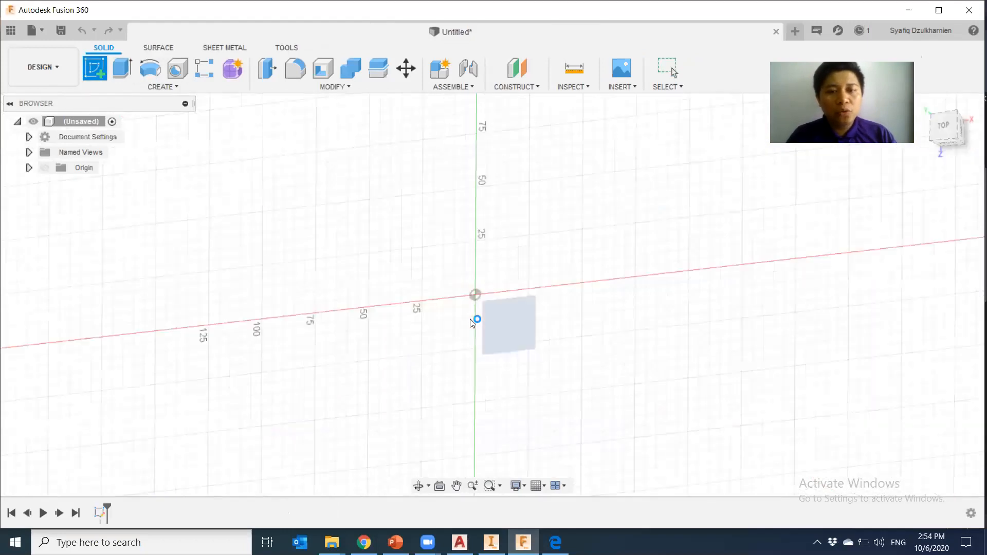
pyautogui.click(122, 68)
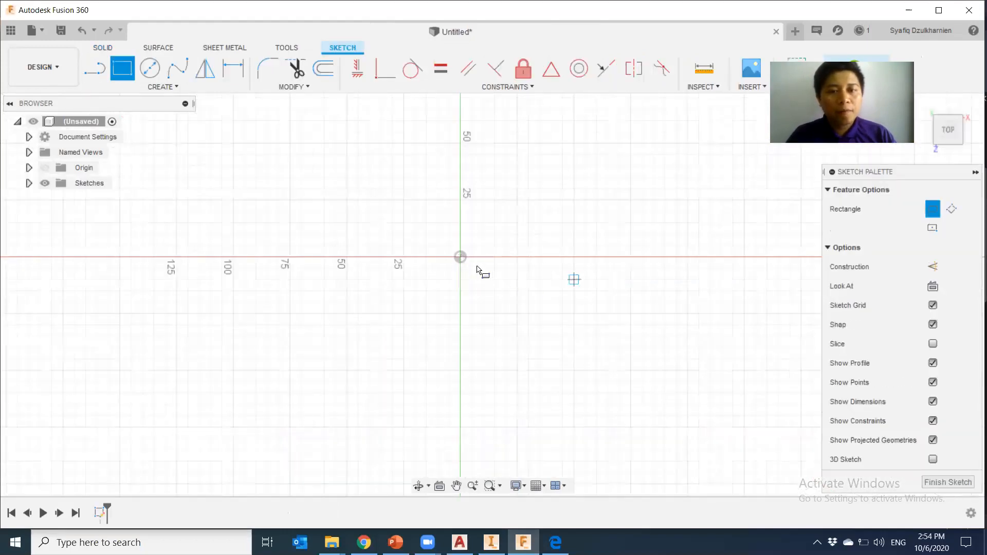
pyautogui.click(460, 257)
pyautogui.moveTo(591, 177); pyautogui.dragTo(427, 338, button='middle')
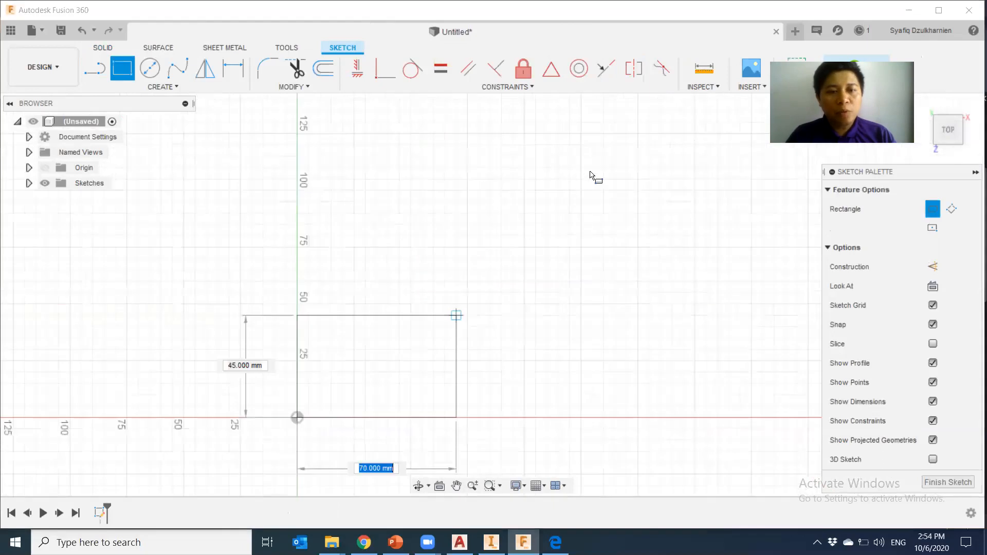
pyautogui.click(592, 168)
pyautogui.moveTo(613, 359)
pyautogui.keyDown('shift'); pyautogui.mouseDown(button='middle')
pyautogui.moveTo(586, 319)
pyautogui.moveTo(610, 297)
pyautogui.moveTo(551, 202)
pyautogui.mouseUp(button='middle'); pyautogui.keyUp('shift')
pyautogui.moveTo(793, 87); pyautogui.dragTo(854, 120)
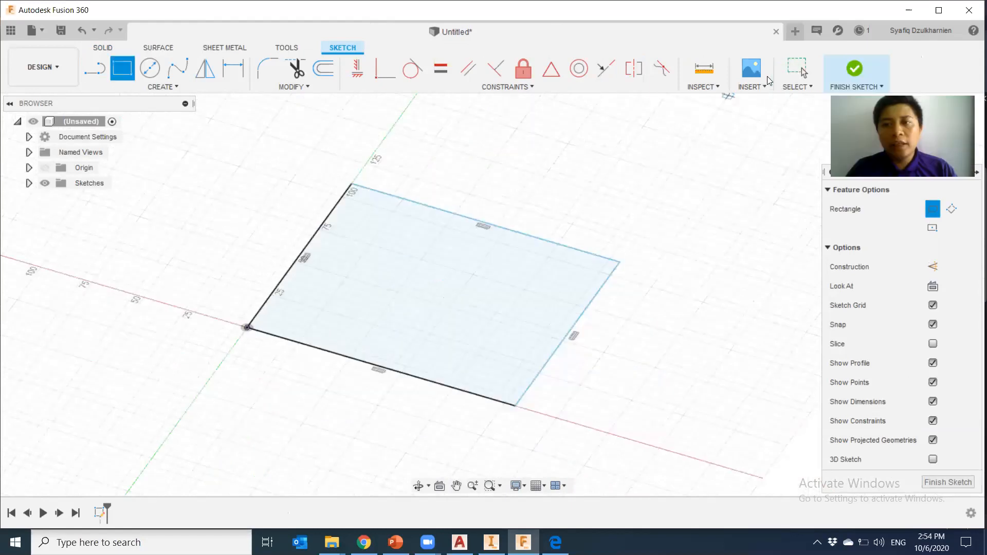
pyautogui.click(856, 69)
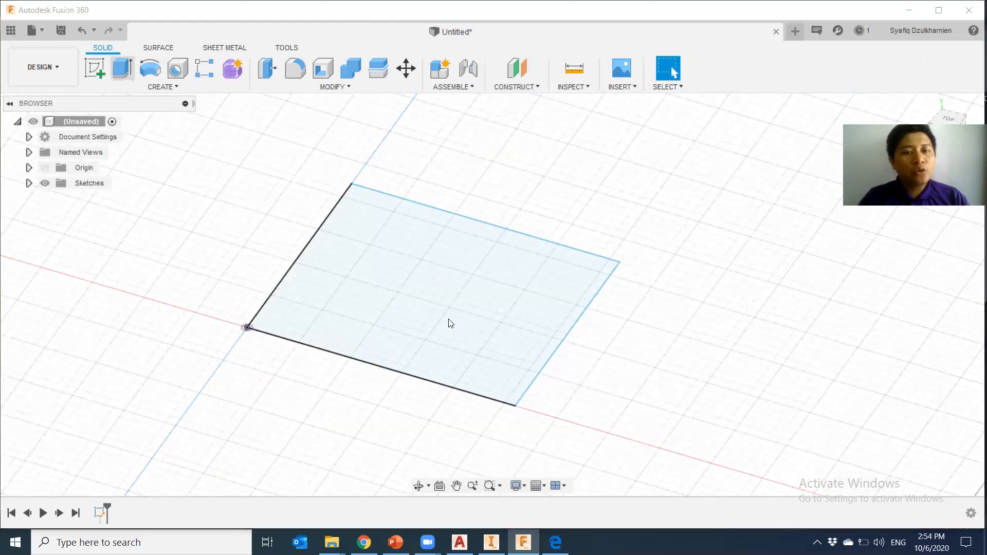
# Extrude the rectangle 30 mm upward as a new body
pyautogui.press('e')
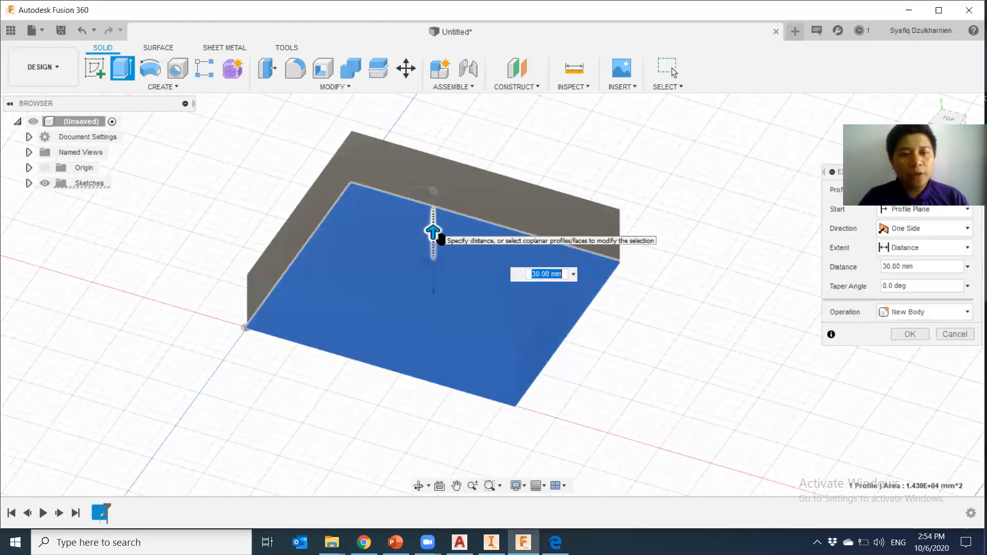
pyautogui.keyDown('shift'); pyautogui.moveTo(554, 354); pyautogui.dragTo(515, 359, button='middle'); pyautogui.keyUp('shift')
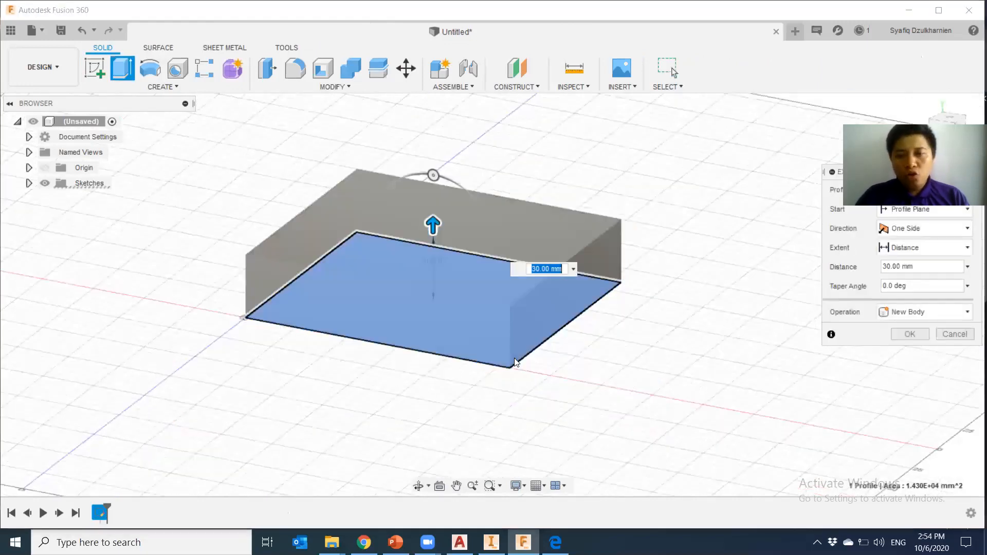
pyautogui.press('Return')
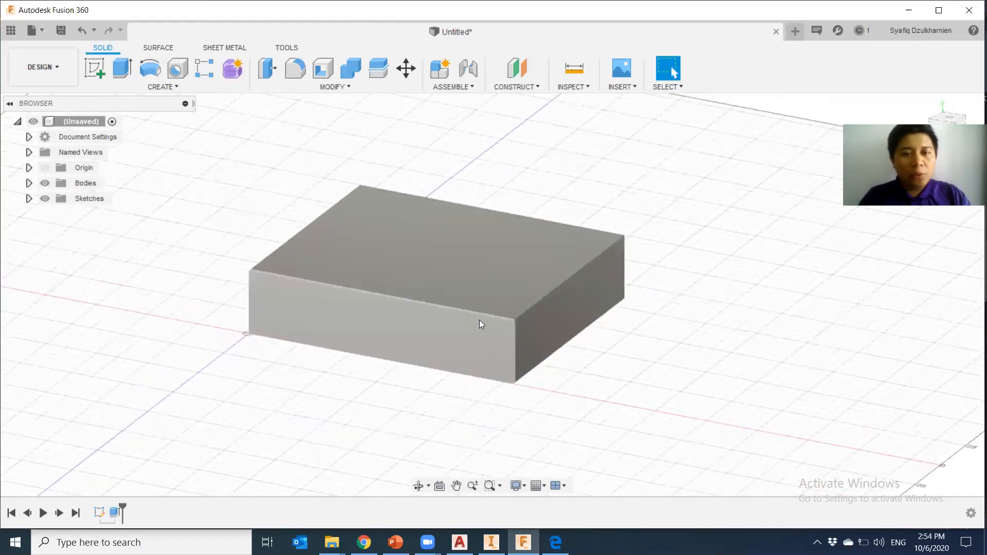
pyautogui.scroll(3, 500, 332)
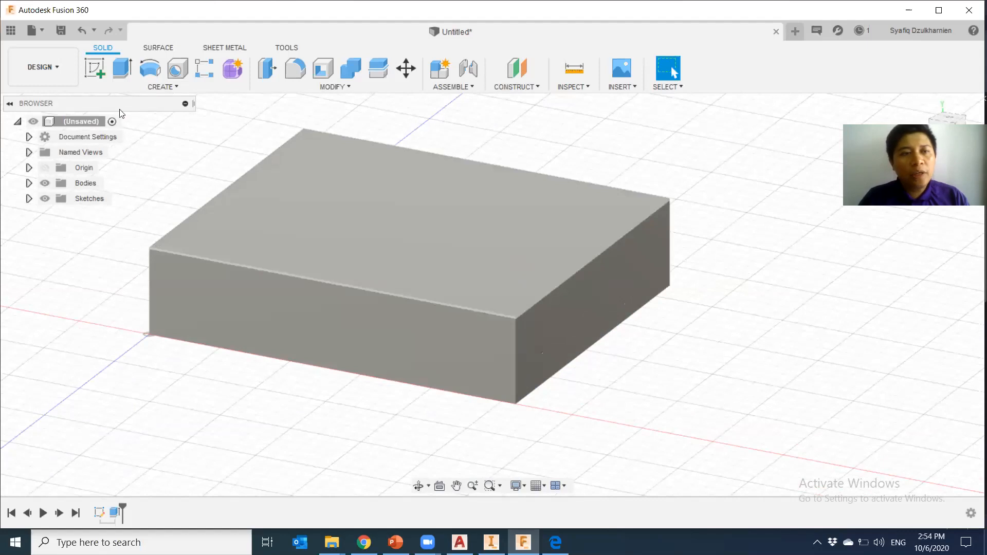
# Sketch a rectangle about 22 mm high on the block's 110 mm long side face, slightly inset from the face's edges
pyautogui.click(95, 68)
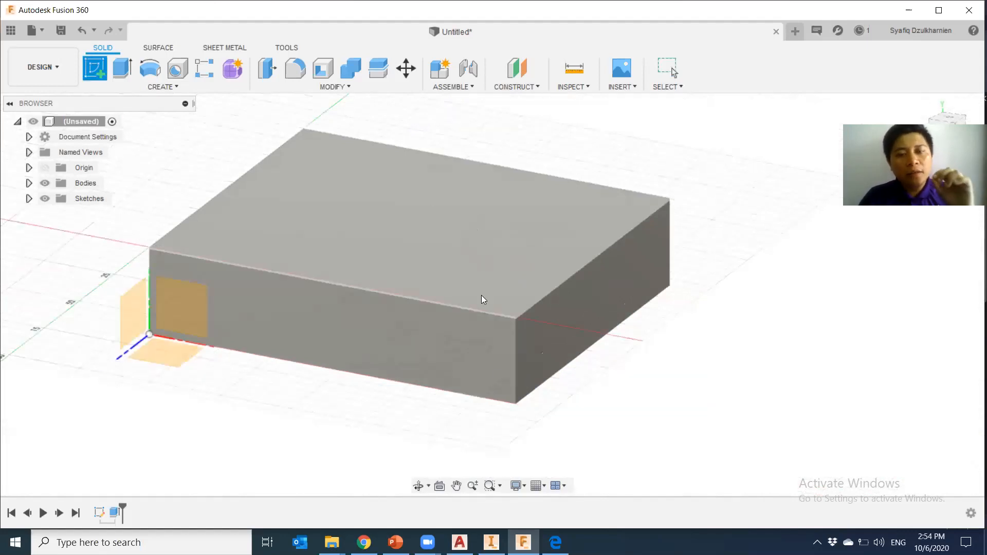
pyautogui.click(615, 331)
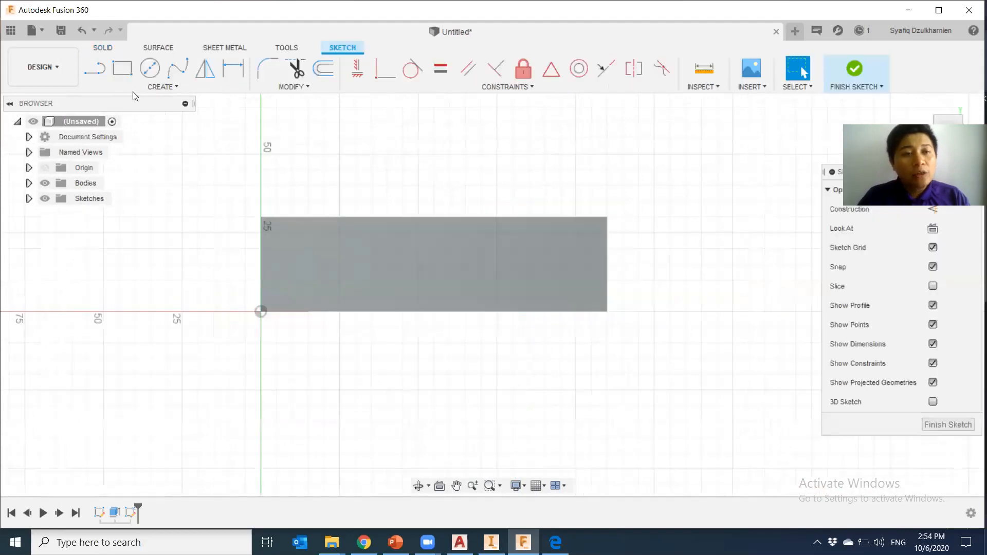
pyautogui.click(122, 68)
pyautogui.click(278, 227)
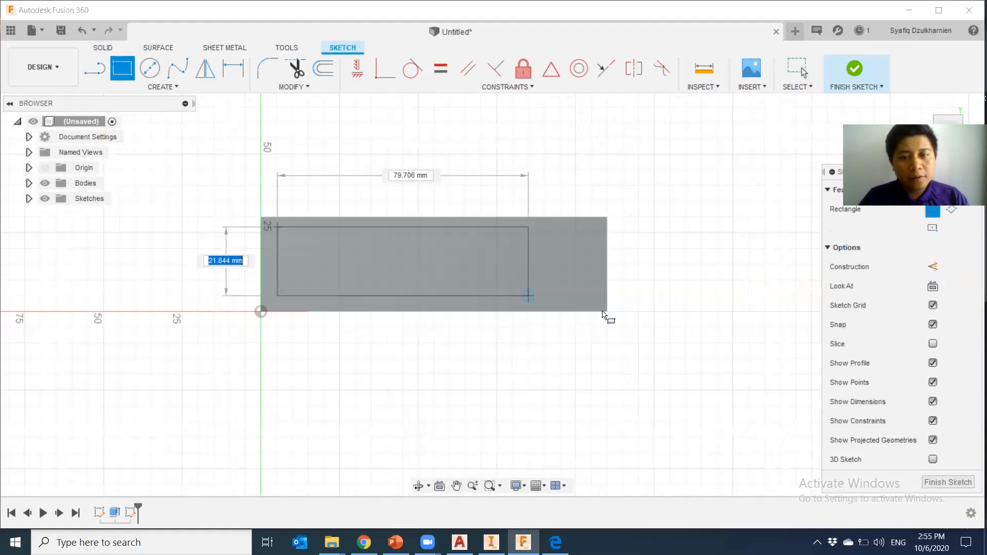
pyautogui.click(592, 296)
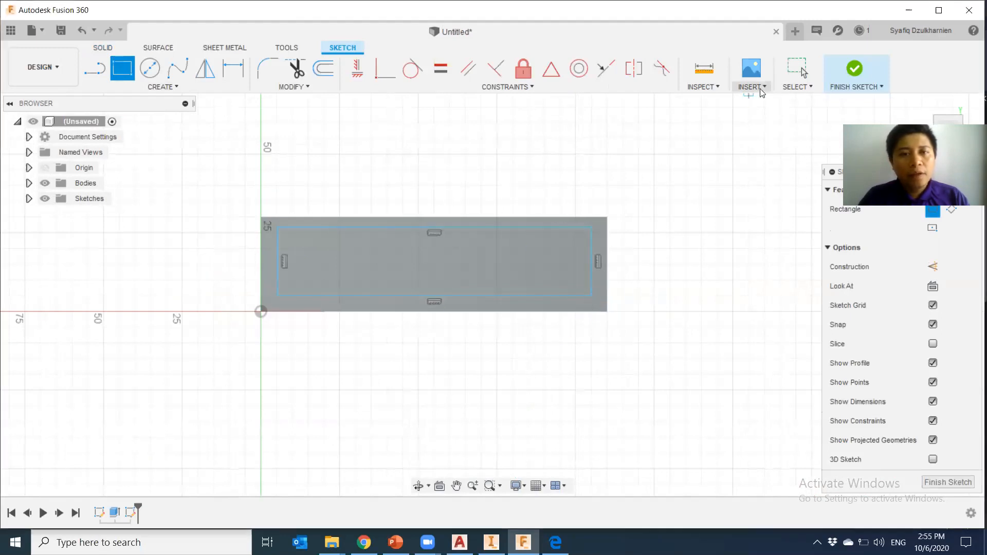
pyautogui.click(103, 48)
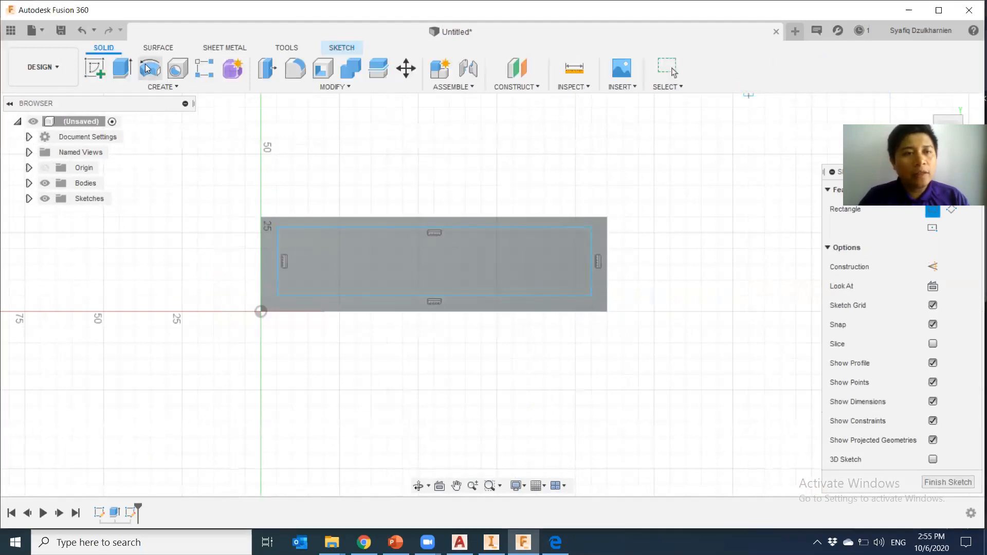
# Extrude the inset rectangle on the block's side face as a cut, -10 mm into the block
pyautogui.click(122, 68)
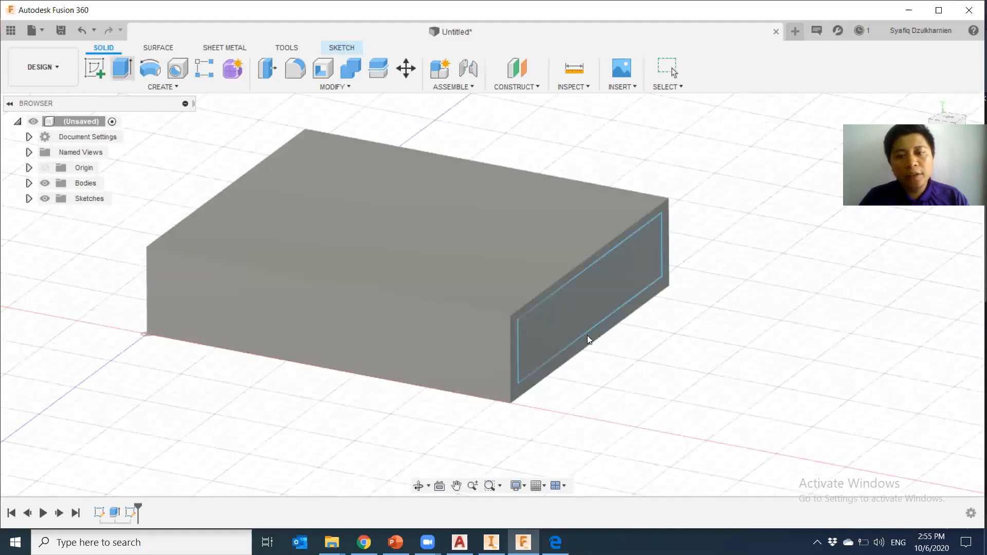
pyautogui.moveTo(604, 301); pyautogui.dragTo(572, 297)
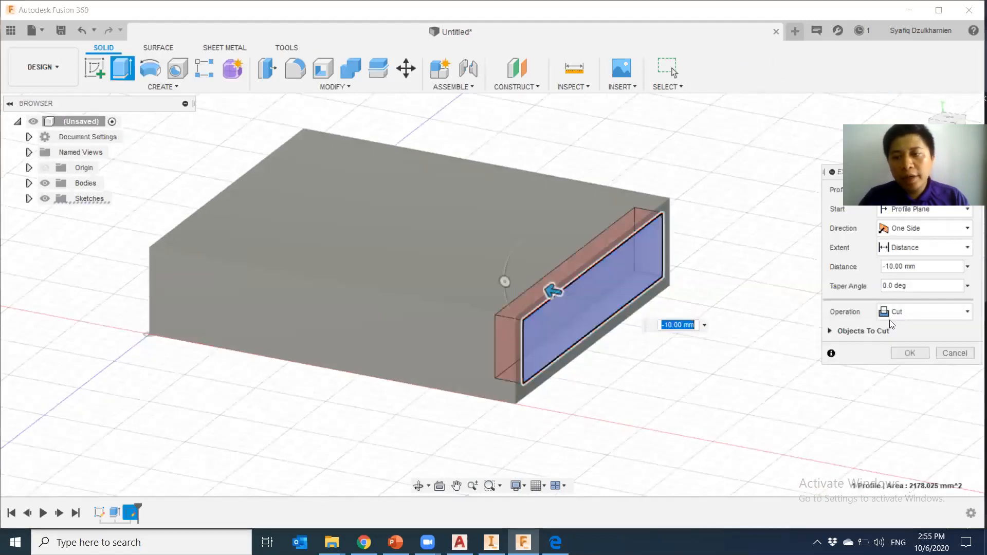
pyautogui.click(909, 353)
# Start a sketch on the recessed floor face of the pocket and draw a rectangle slightly smaller than the pocket
pyautogui.keyDown('shift'); pyautogui.moveTo(705, 425); pyautogui.dragTo(634, 412, button='middle'); pyautogui.keyUp('shift')
pyautogui.keyDown('shift'); pyautogui.moveTo(634, 412); pyautogui.dragTo(397, 377); pyautogui.keyUp('shift')
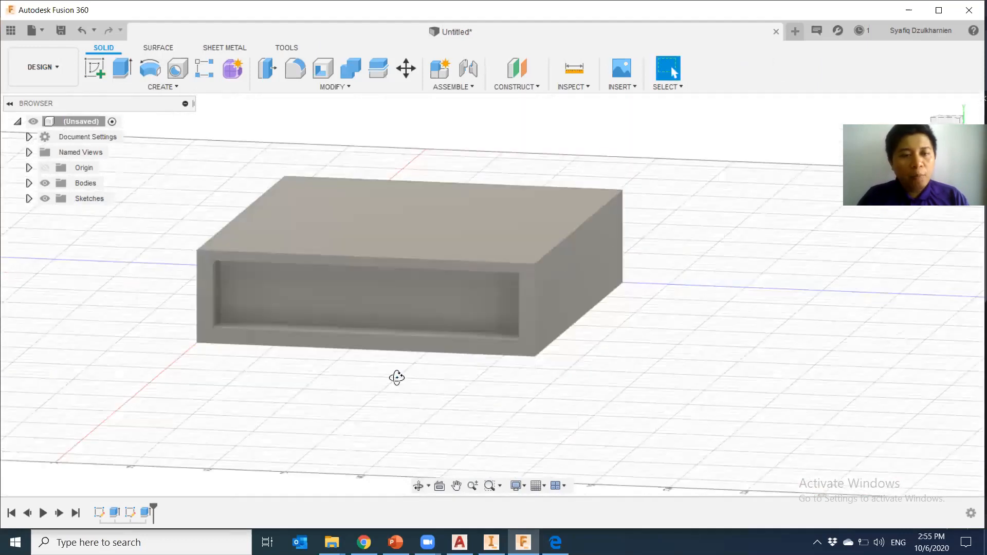
pyautogui.click(286, 299)
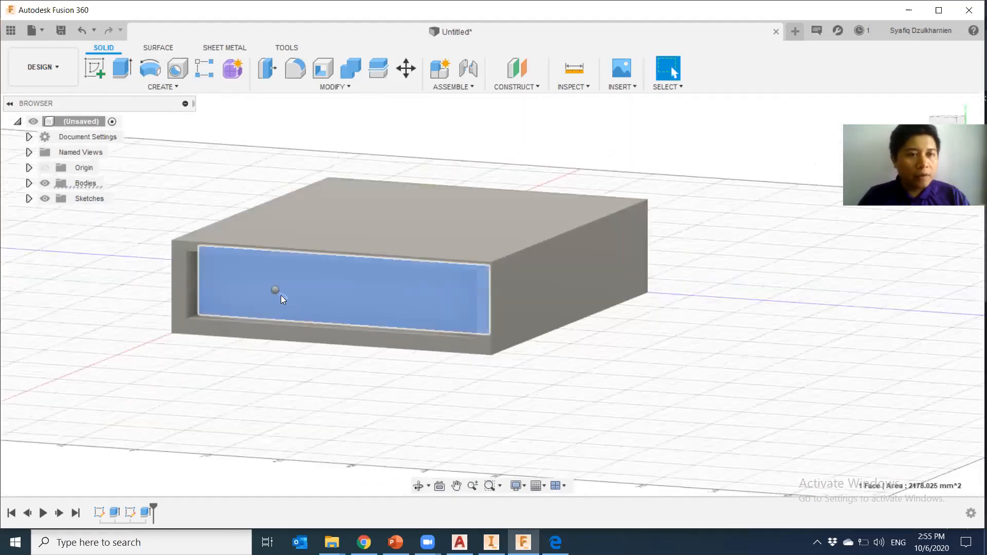
pyautogui.rightClick(279, 288)
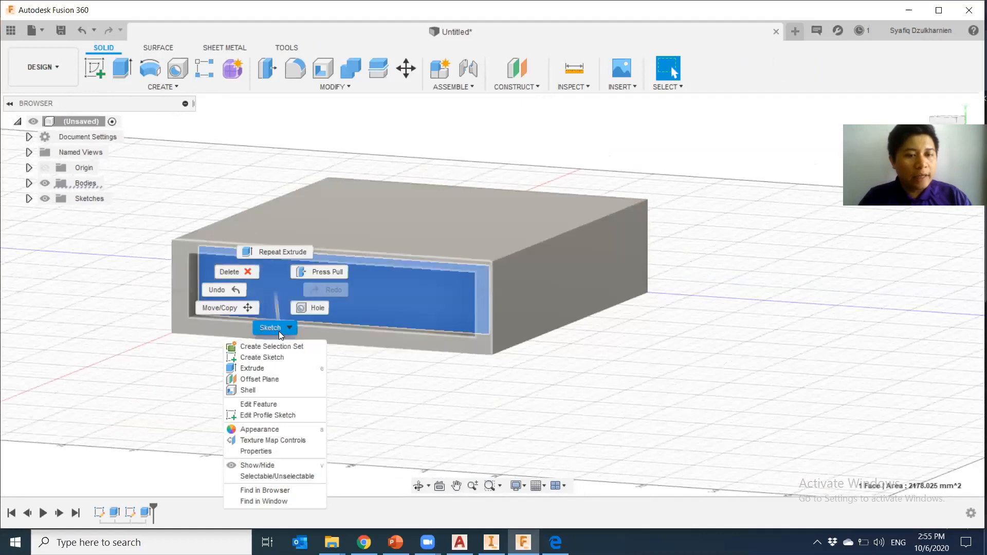
pyautogui.click(332, 352)
pyautogui.rightClick(296, 302)
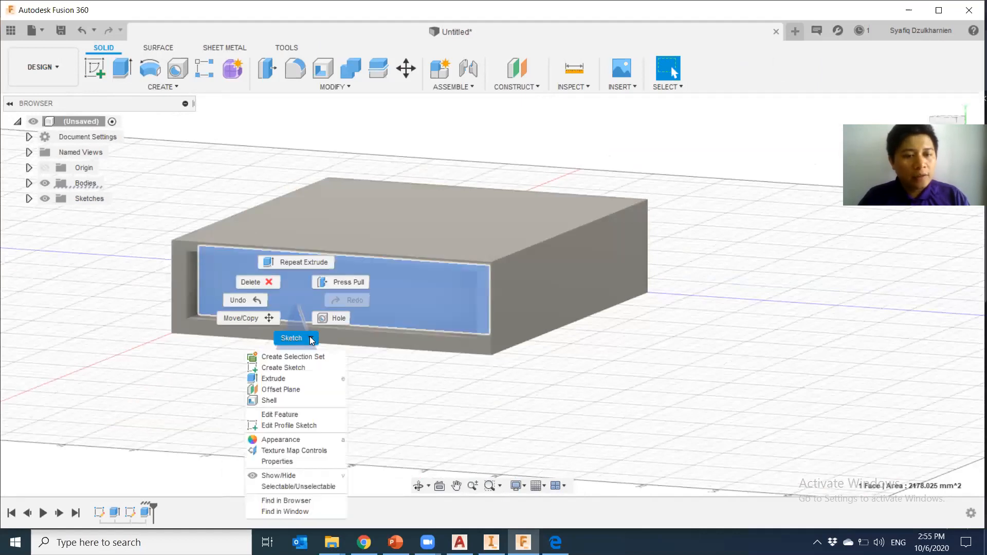
pyautogui.click(288, 368)
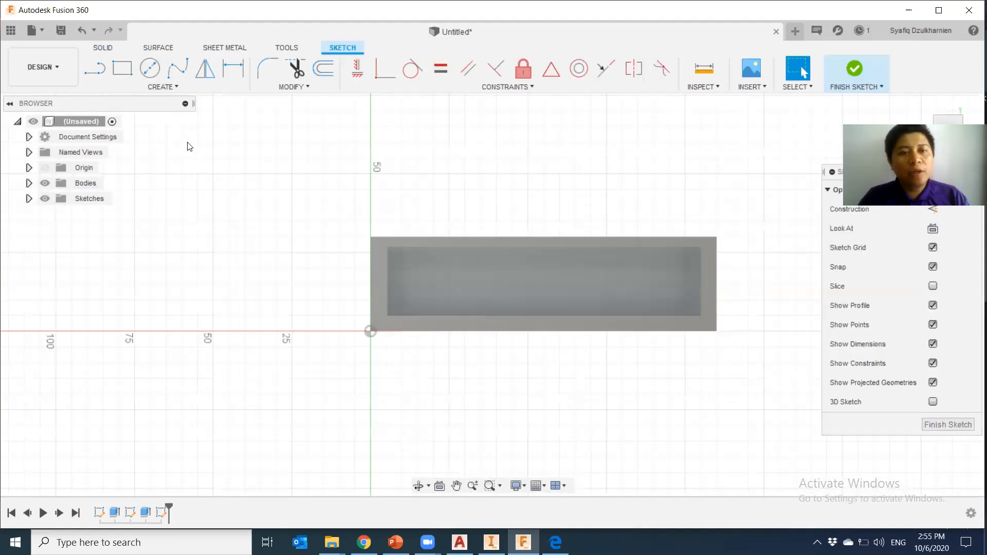
pyautogui.click(123, 69)
pyautogui.click(395, 255)
pyautogui.click(700, 307)
# Extrude the new rectangle 70 mm outward from the pocket as a new body
pyautogui.keyDown('shift'); pyautogui.moveTo(554, 383); pyautogui.dragTo(595, 393, button='middle'); pyautogui.keyUp('shift')
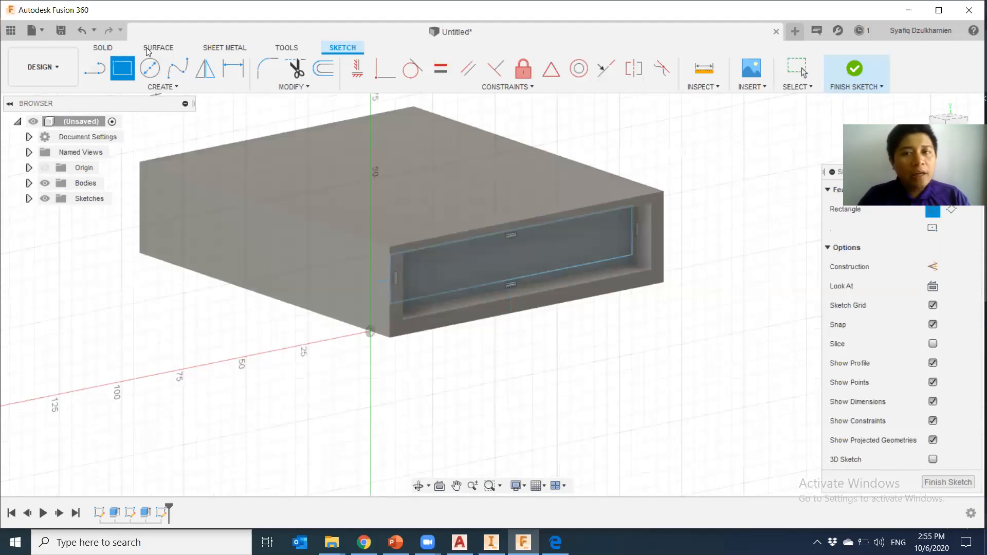
pyautogui.click(114, 47)
pyautogui.click(122, 68)
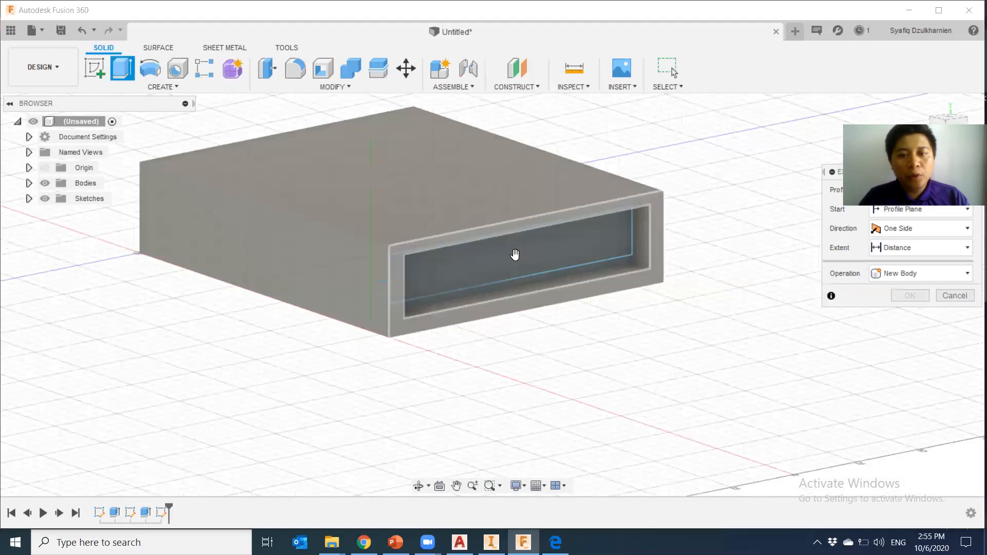
pyautogui.click(515, 254)
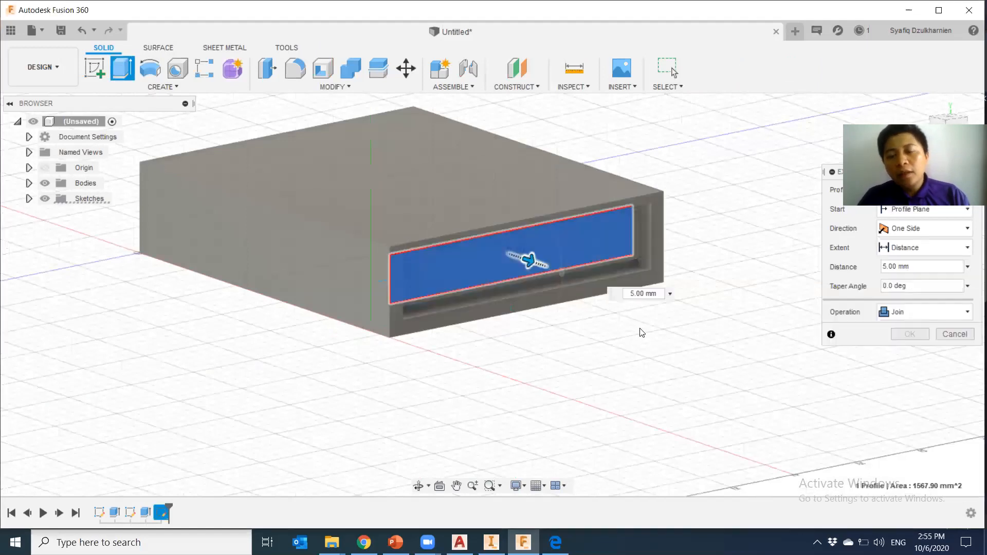
pyautogui.write('70')
pyautogui.press('Return')
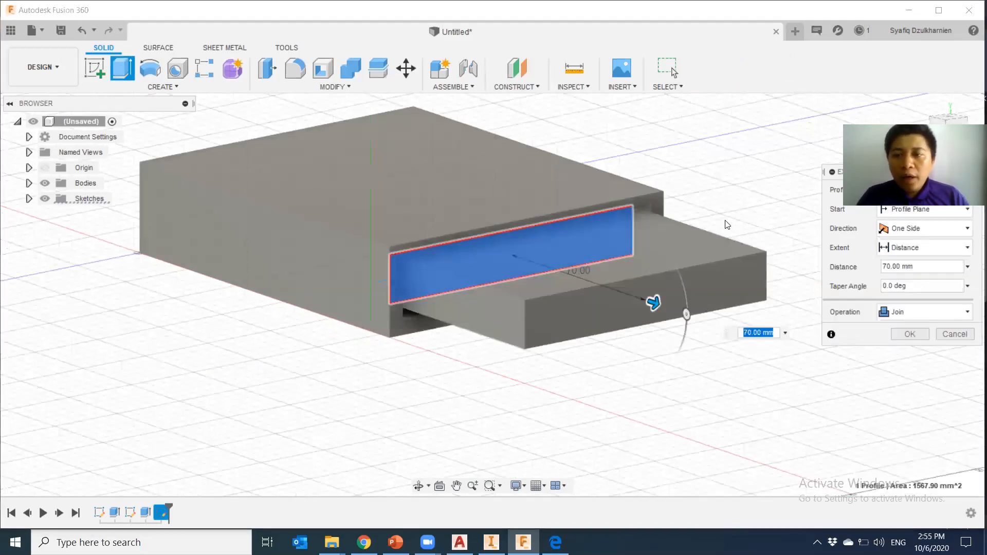
pyautogui.click(917, 318)
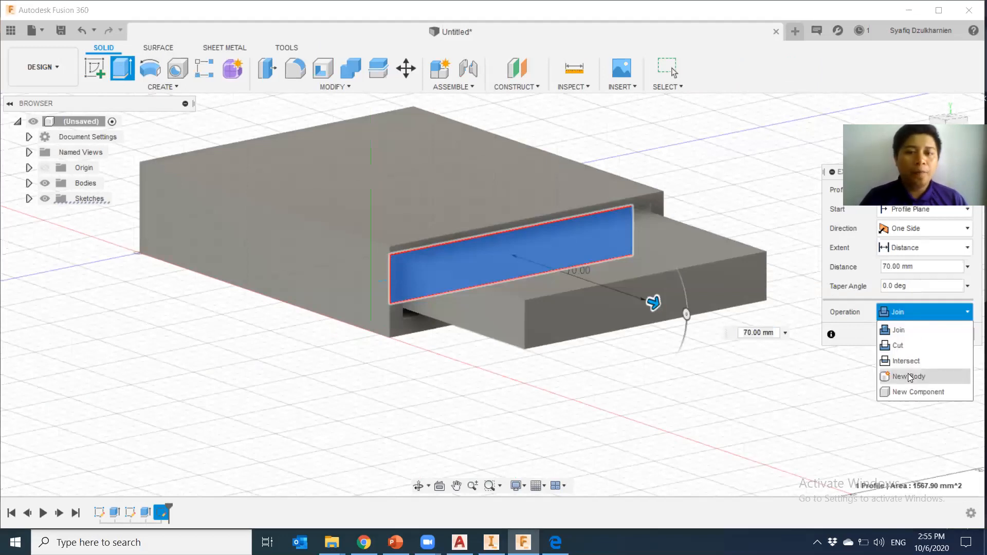
pyautogui.click(910, 377)
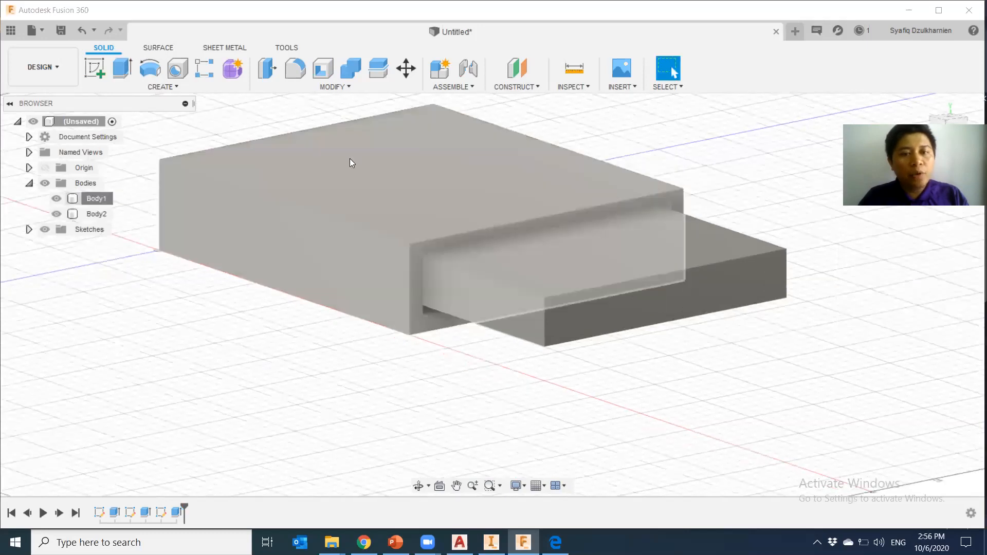
# Highlight the block and the protruding slab to examine them as two separate bodies from several angles
pyautogui.click(392, 146)
pyautogui.keyDown('shift'); pyautogui.moveTo(455, 354); pyautogui.dragTo(351, 319, button='middle'); pyautogui.keyUp('shift')
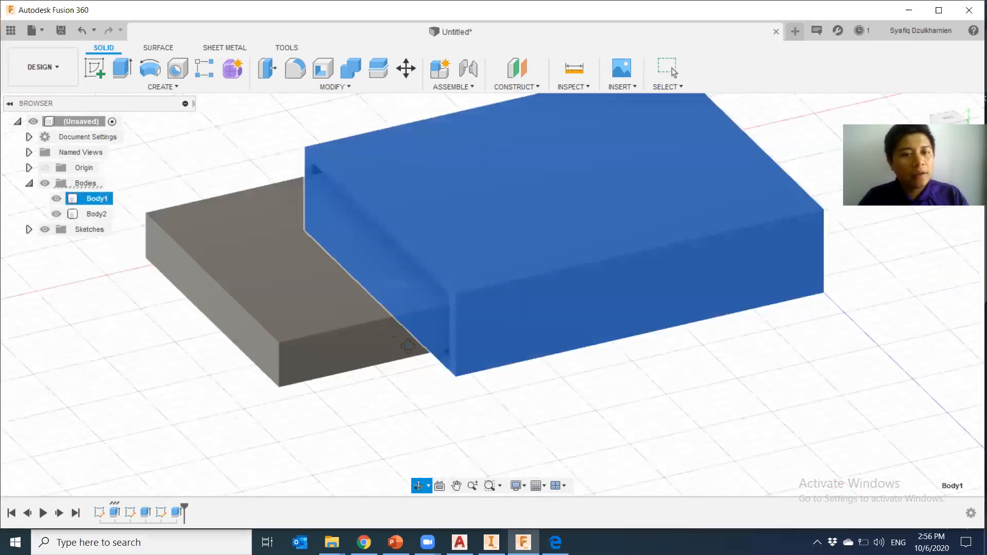
pyautogui.keyDown('ctrl'); pyautogui.click(96, 214); pyautogui.keyUp('ctrl')
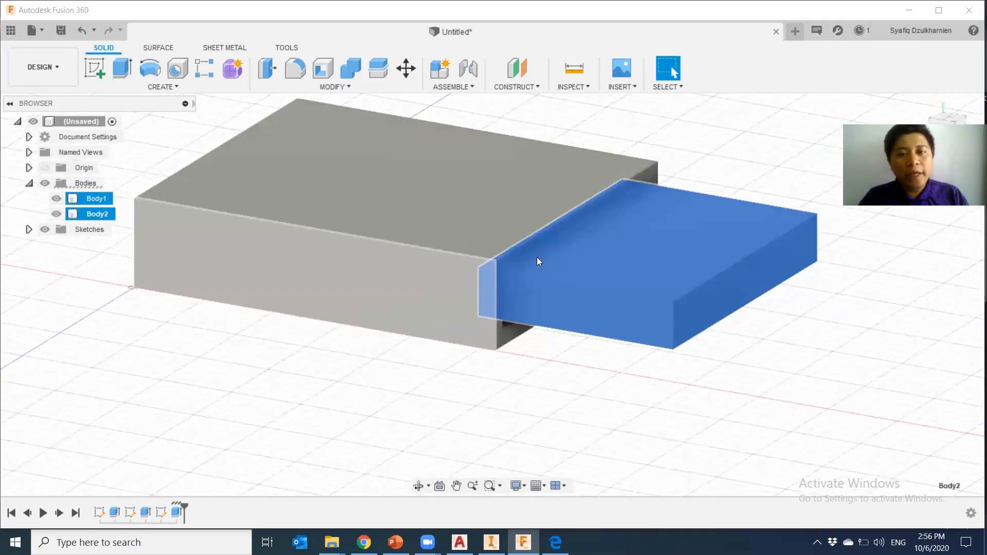
pyautogui.click(592, 315)
pyautogui.moveTo(559, 383); pyautogui.dragTo(564, 403, button='middle')
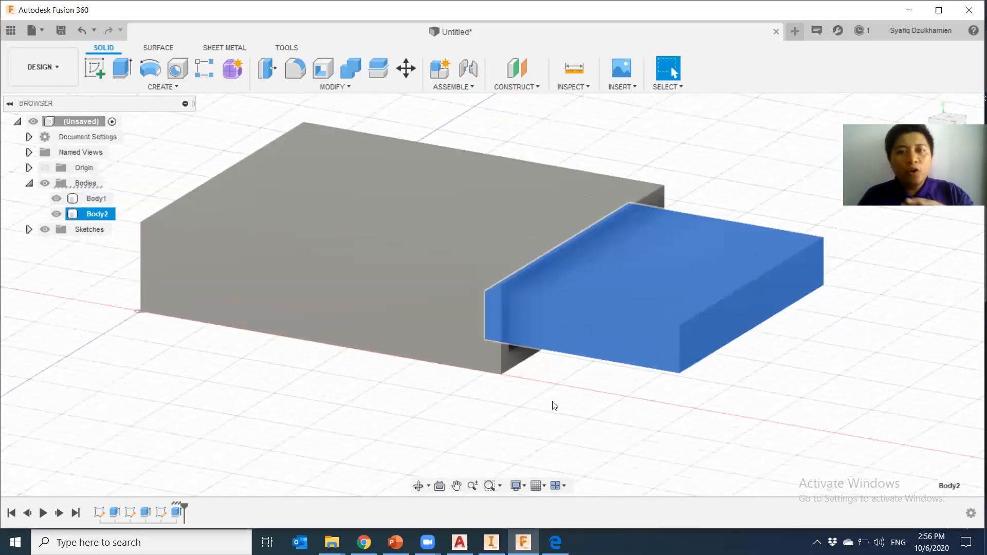
pyautogui.click(554, 406)
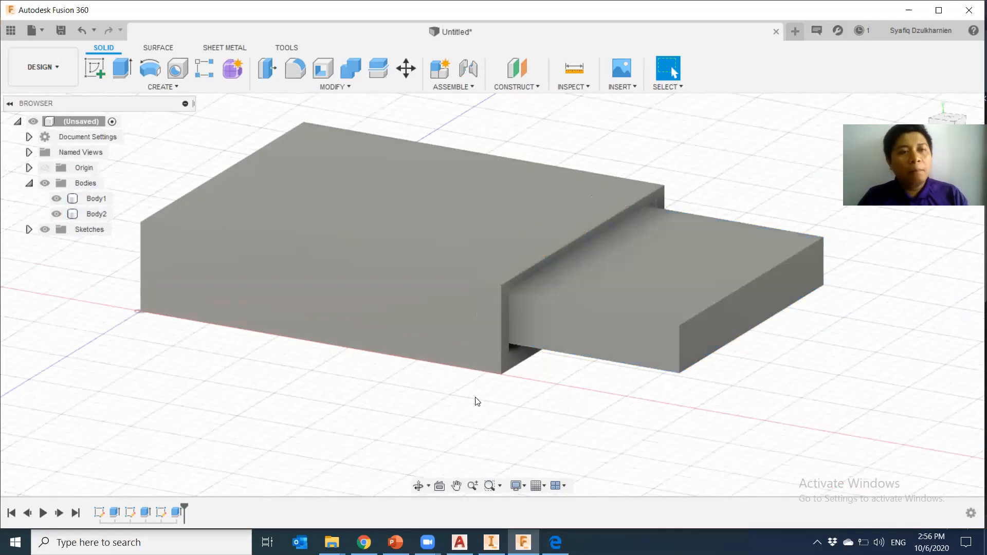
pyautogui.click(486, 210)
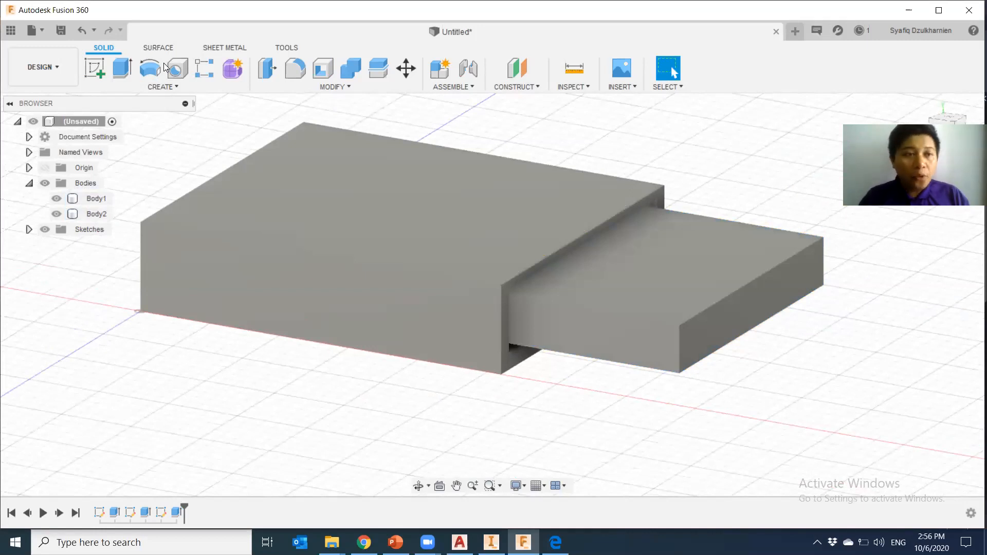
# Look through the available workspaces, including the options for creating a drawing from the design or an animation
pyautogui.click(60, 68)
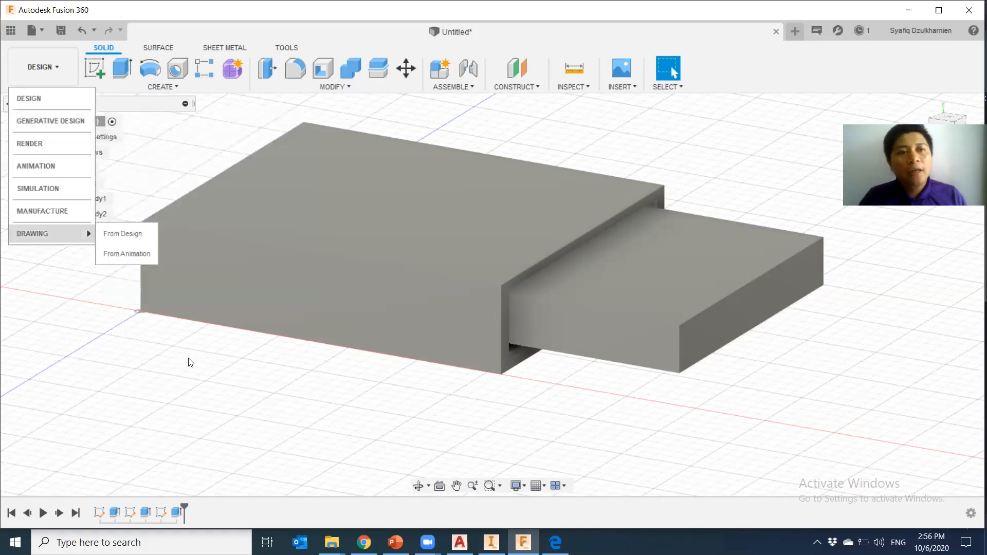
pyautogui.click(195, 362)
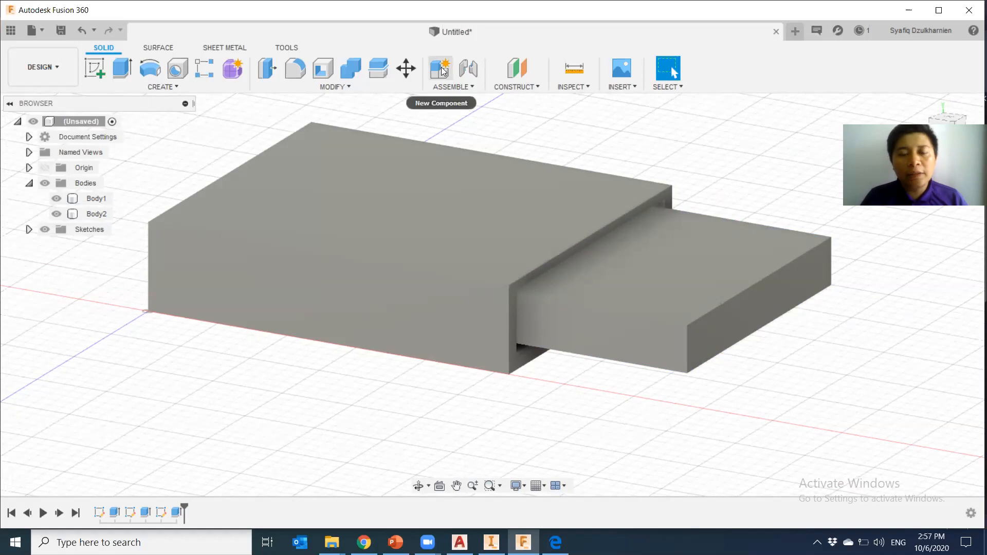
# Create a new empty component in the untitled design and make it the active component
pyautogui.click(464, 87)
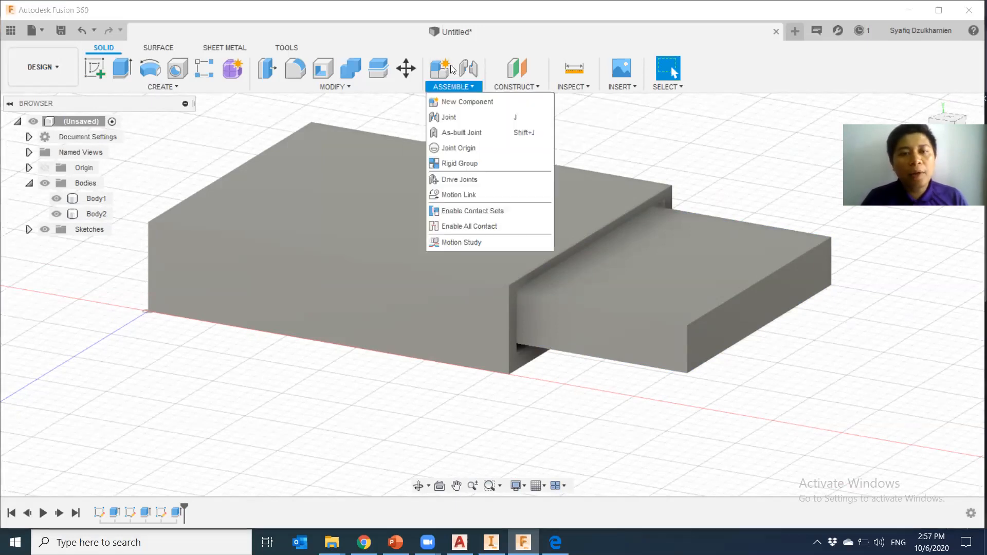
pyautogui.click(445, 71)
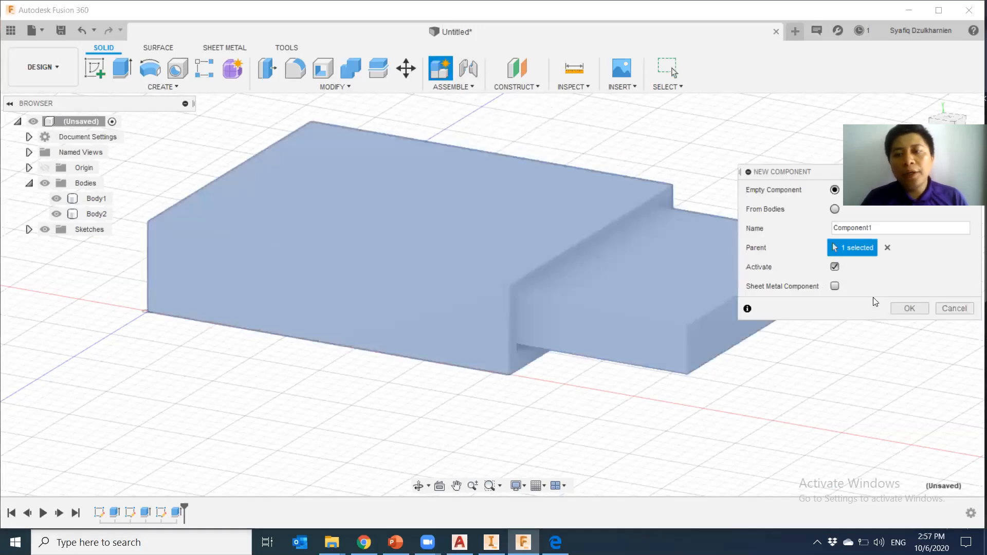
pyautogui.click(909, 309)
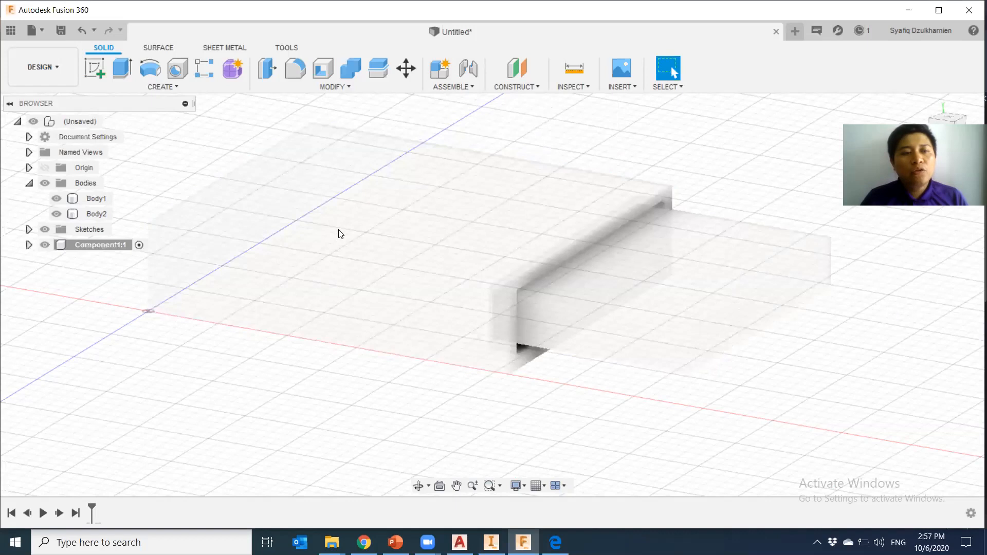
# Show the design's origin planes and axes beside the faded bodies
pyautogui.click(761, 296)
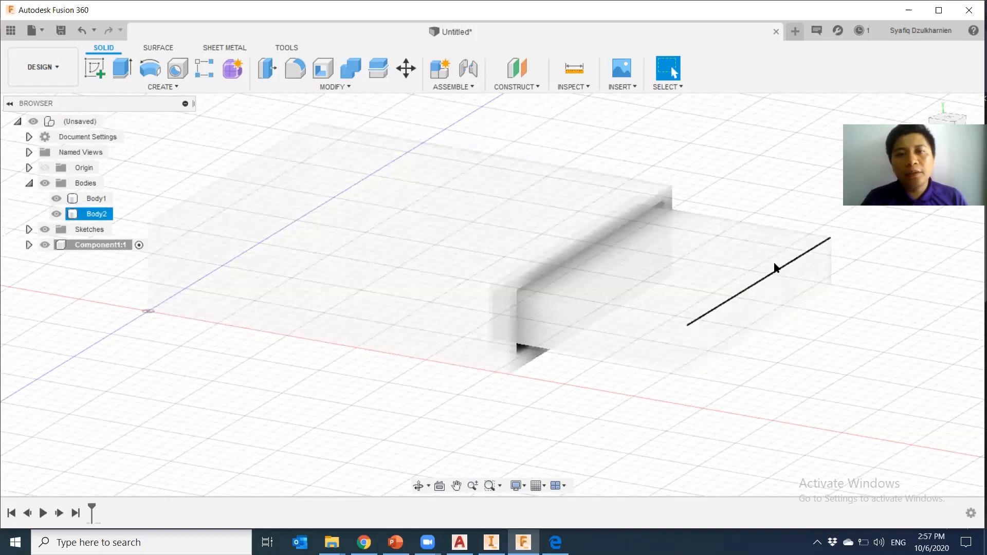
pyautogui.click(894, 291)
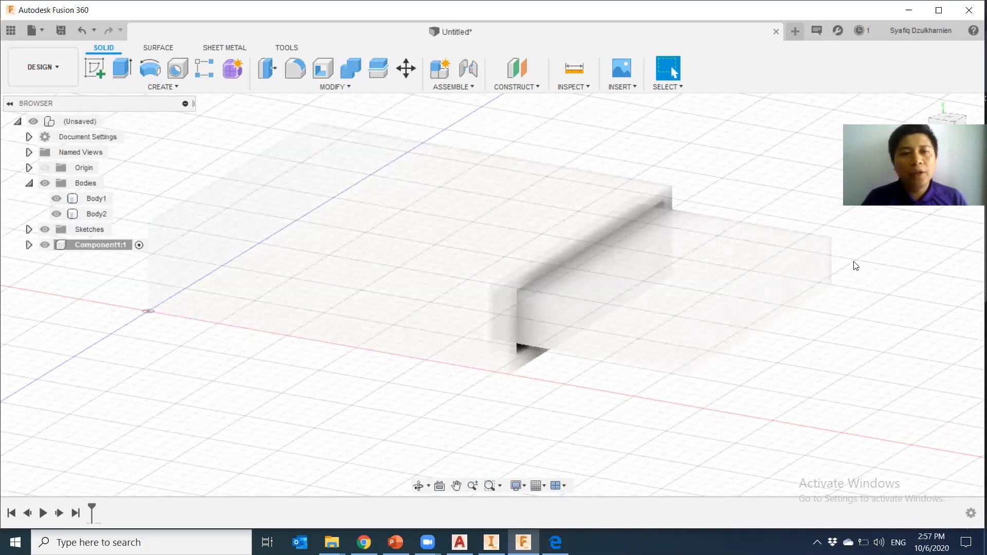
pyautogui.click(153, 280)
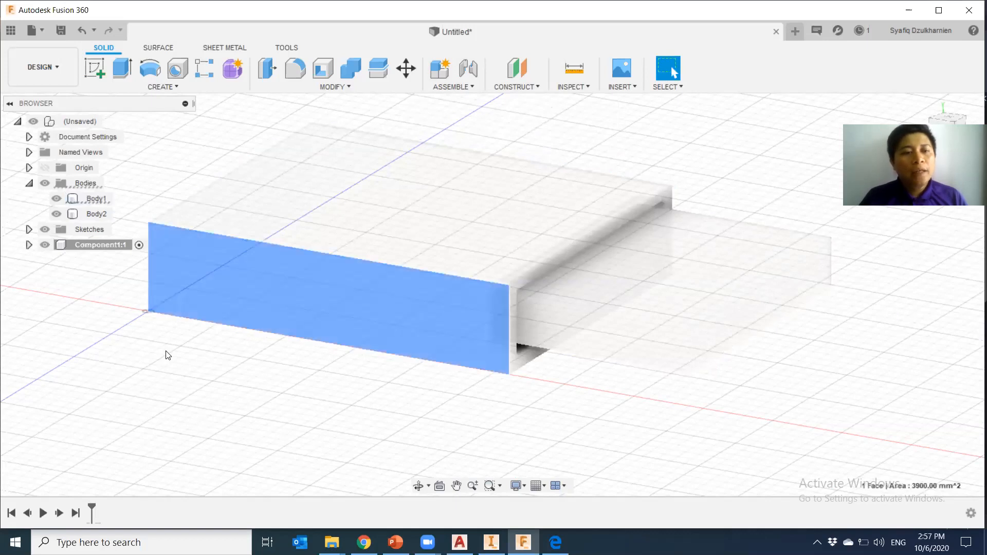
pyautogui.moveTo(165, 353); pyautogui.dragTo(233, 346, button='middle')
pyautogui.click(45, 168)
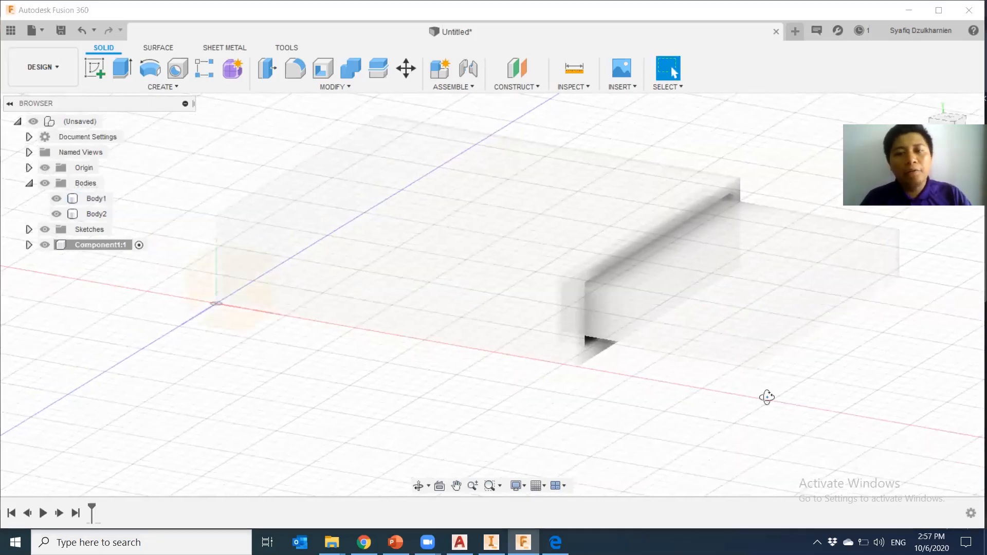
pyautogui.keyDown('shift'); pyautogui.moveTo(766, 399); pyautogui.dragTo(622, 410, button='middle'); pyautogui.keyUp('shift')
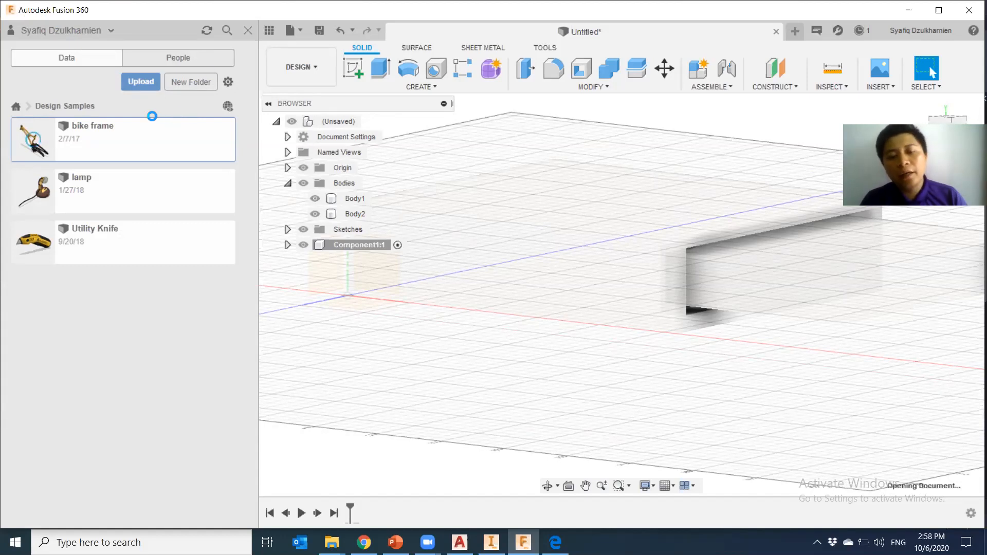
# Switch to AutoCAD to view the plate with its bolt, and return to Fusion 360
pyautogui.click(459, 542)
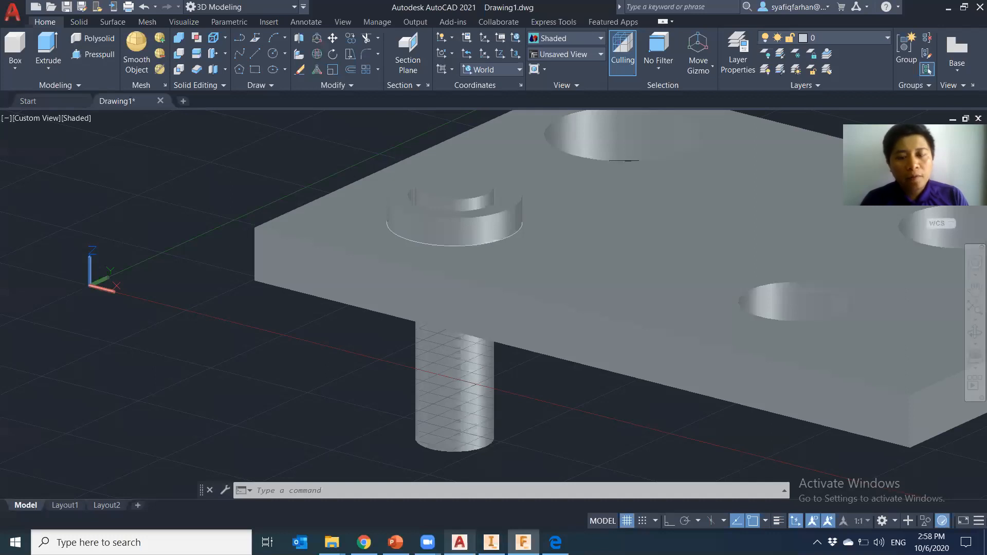
pyautogui.moveTo(675, 481); pyautogui.dragTo(497, 453, button='middle')
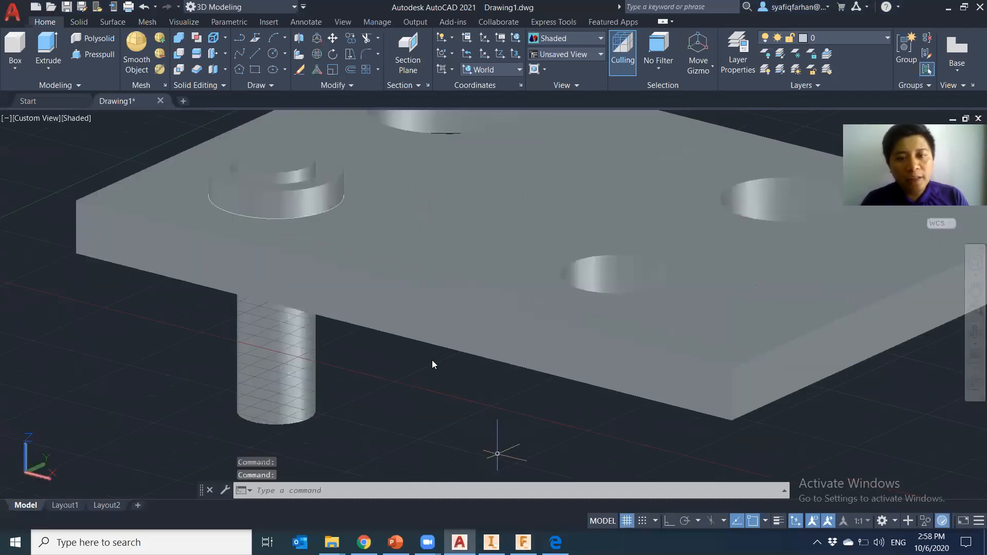
pyautogui.click(524, 543)
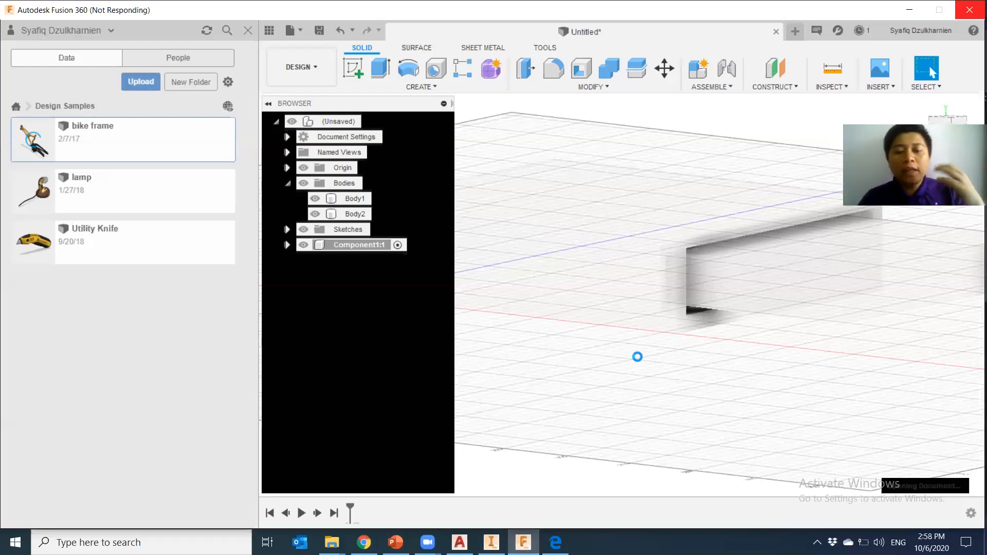
# Switch to PowerPoint to view the Product Design & Manufacturing Collection slide, and return to Fusion 360
pyautogui.click(395, 543)
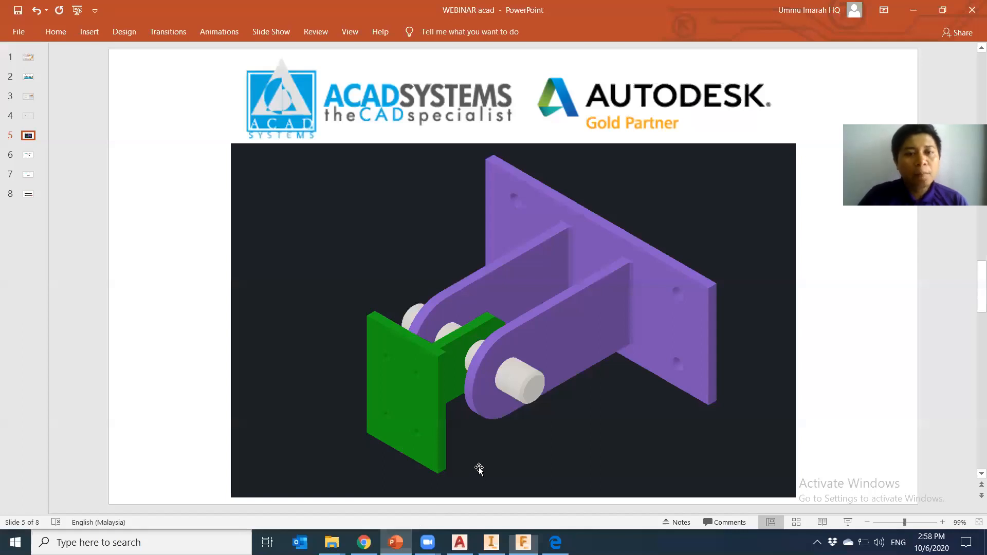
pyautogui.scroll(2, 479, 469)
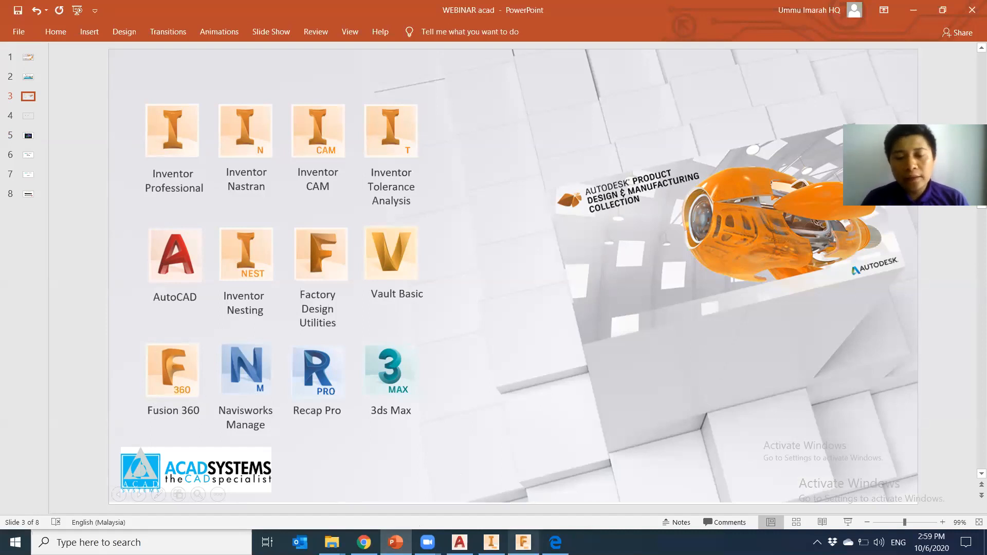
pyautogui.click(523, 542)
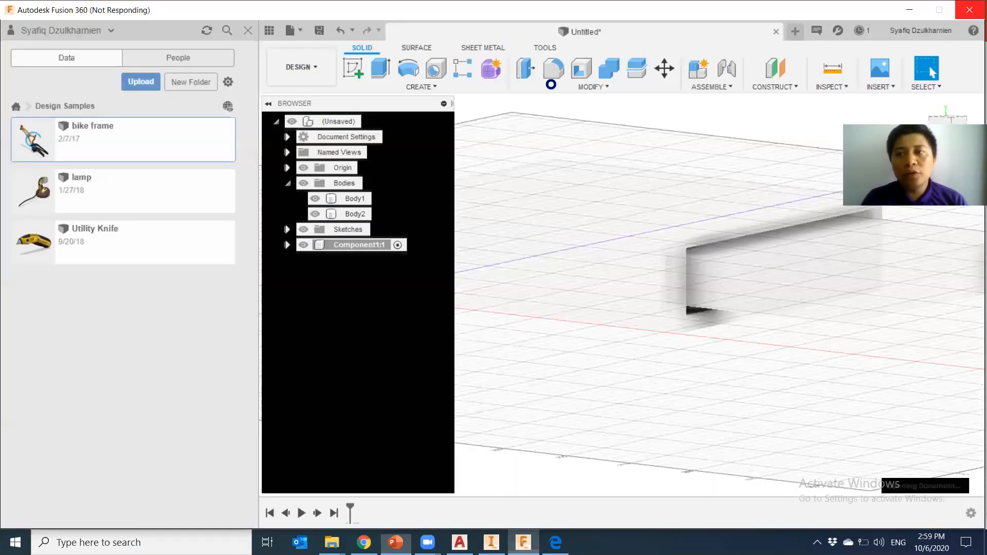
pyautogui.click(898, 33)
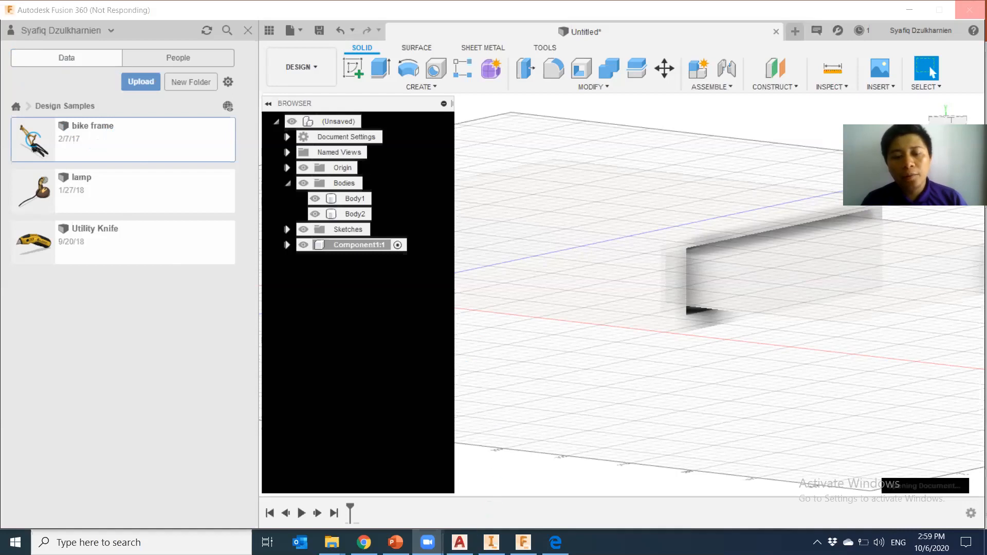
# Switch to AutoCAD and view the shaded plate with the bolt in Drawing1.dwg
pyautogui.click(459, 543)
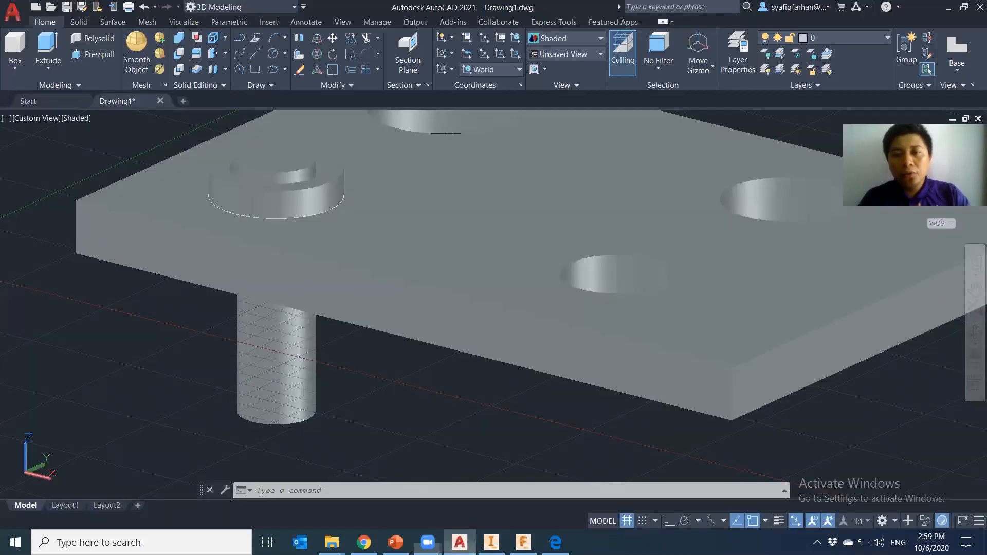
pyautogui.moveTo(507, 408); pyautogui.dragTo(490, 408, button='middle')
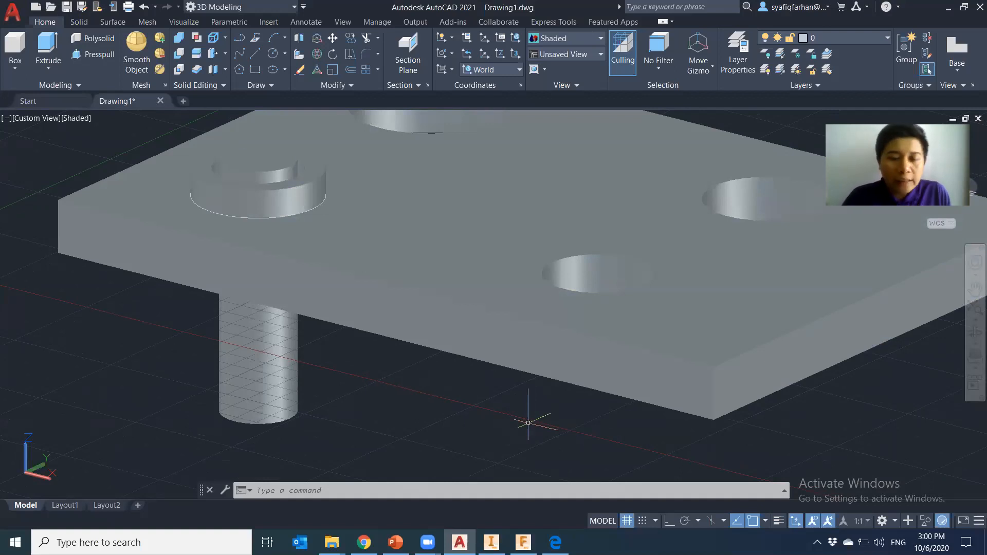
pyautogui.moveTo(505, 438); pyautogui.dragTo(507, 437, button='middle')
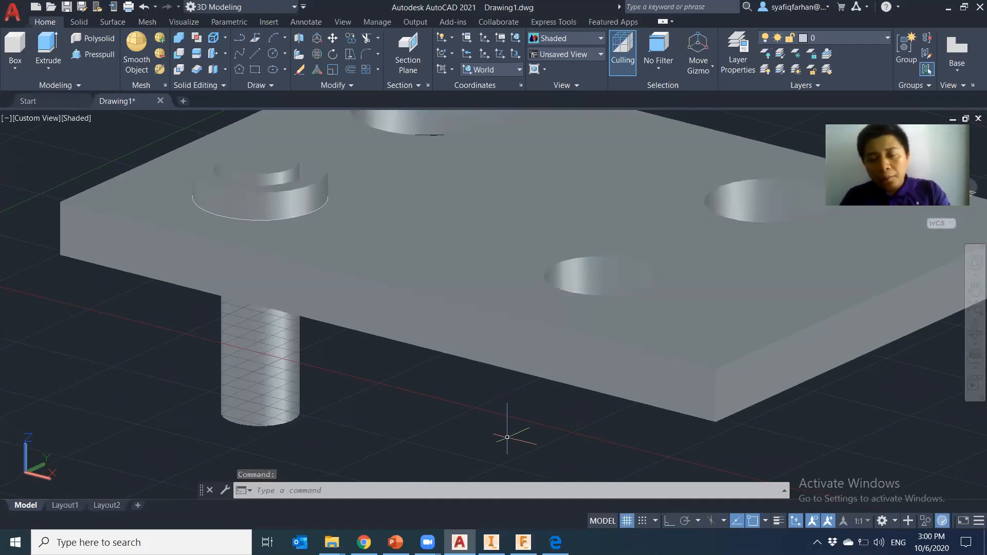
pyautogui.moveTo(519, 403); pyautogui.dragTo(508, 403, button='middle')
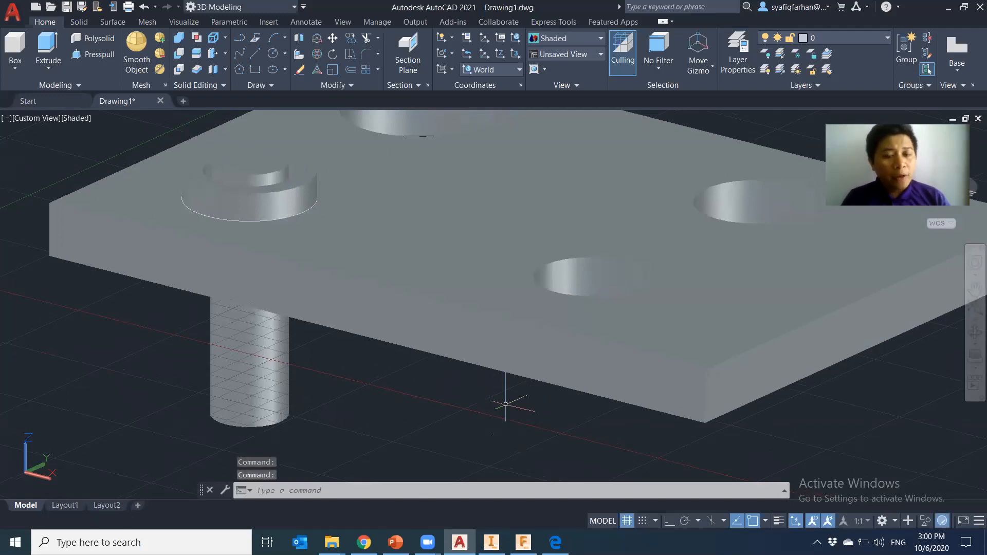
# Switch to Inventor and show the 3D modelling, design and environment tools available for the Part1.iam assembly
pyautogui.hotkey('alt', 'Tab')
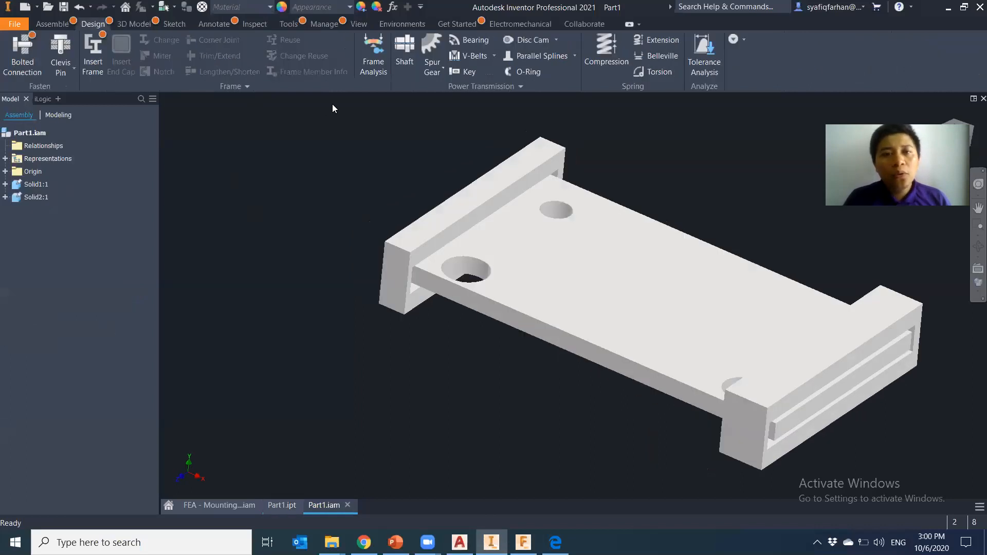
pyautogui.click(133, 24)
pyautogui.click(97, 22)
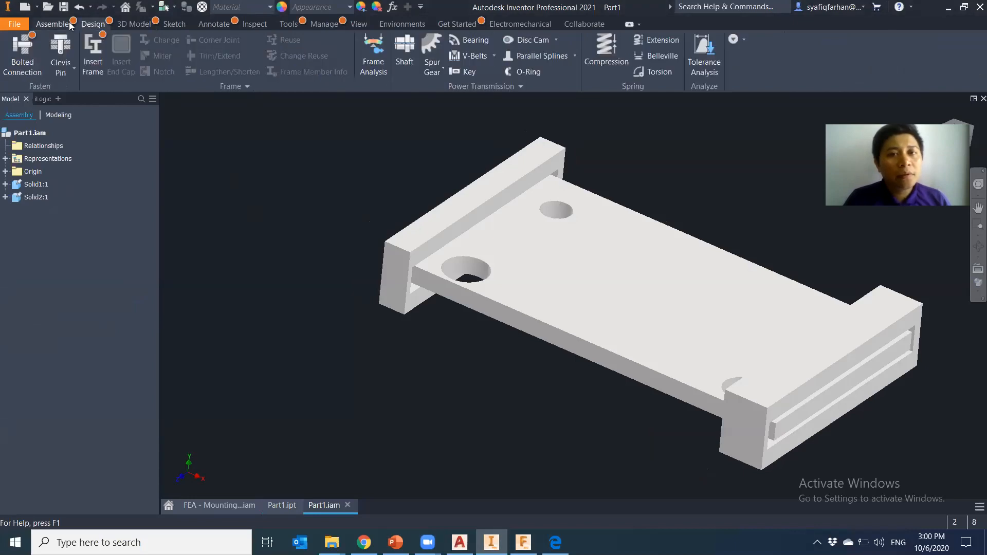
pyautogui.click(399, 25)
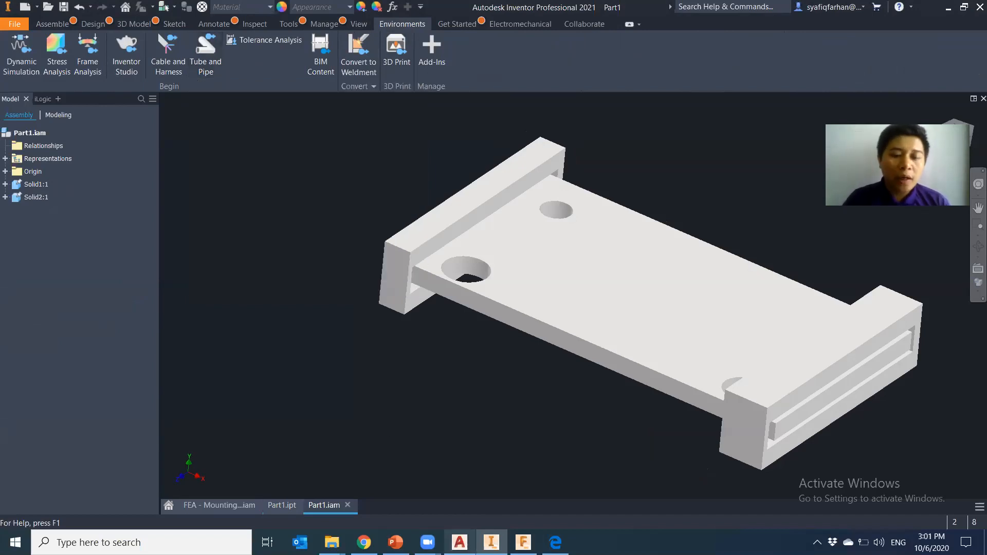
# Switch to AutoCAD for another look at the plate model, and return to the Inventor assembly
pyautogui.moveTo(459, 543)
pyautogui.click(464, 492)
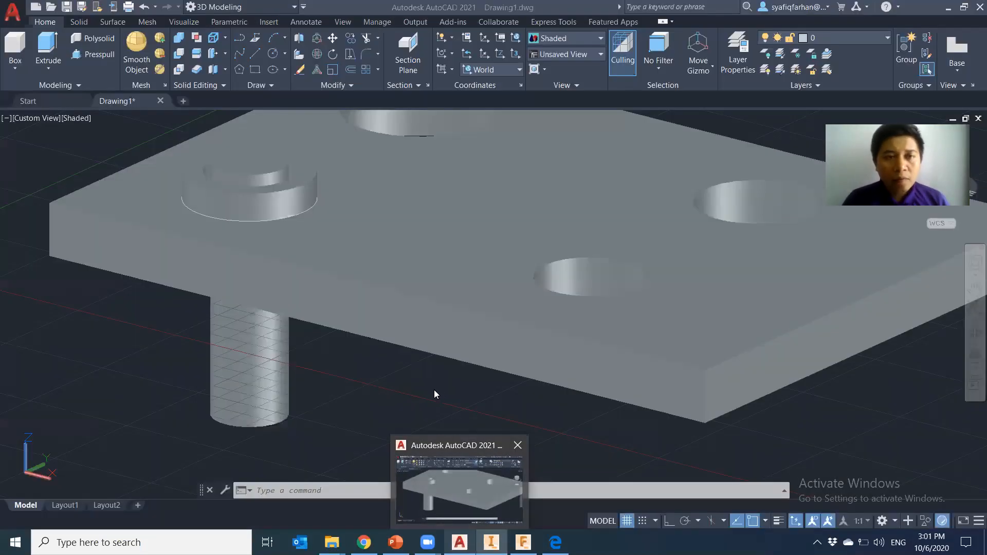
pyautogui.hotkey('alt', 'Tab')
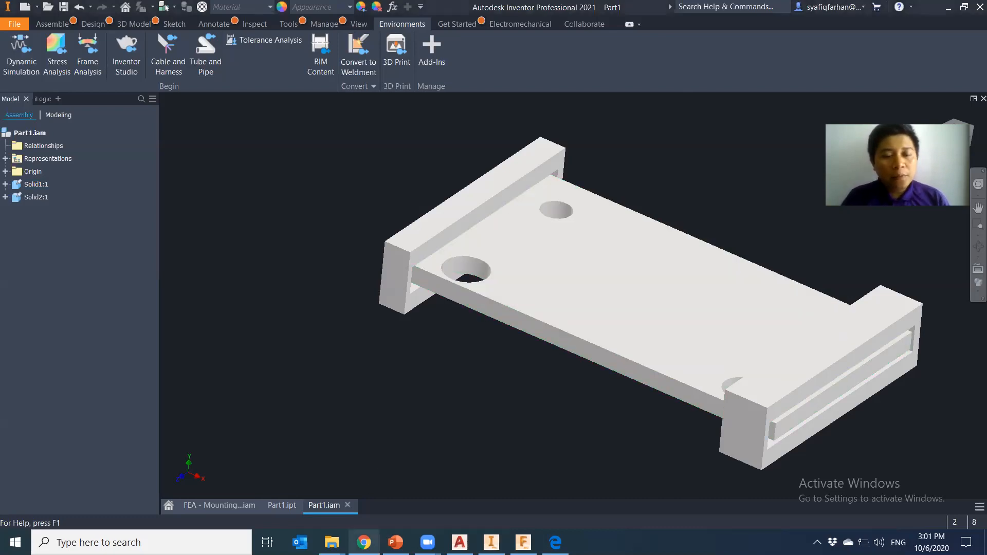
# Switch to Chrome, show the Acad Systems Helpdesk page and continue as a guest to open the new ticket form
pyautogui.click(364, 542)
pyautogui.click(397, 13)
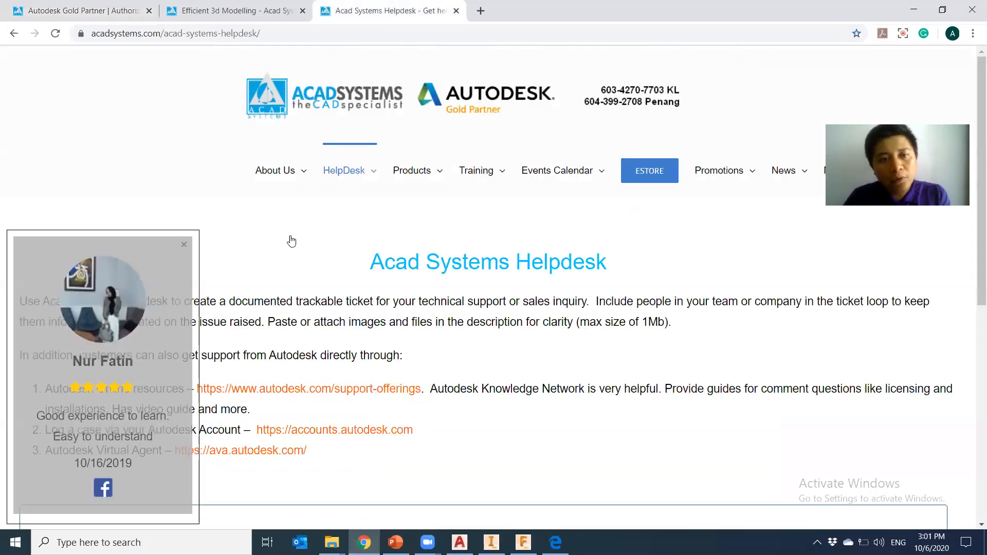
pyautogui.moveTo(337, 181)
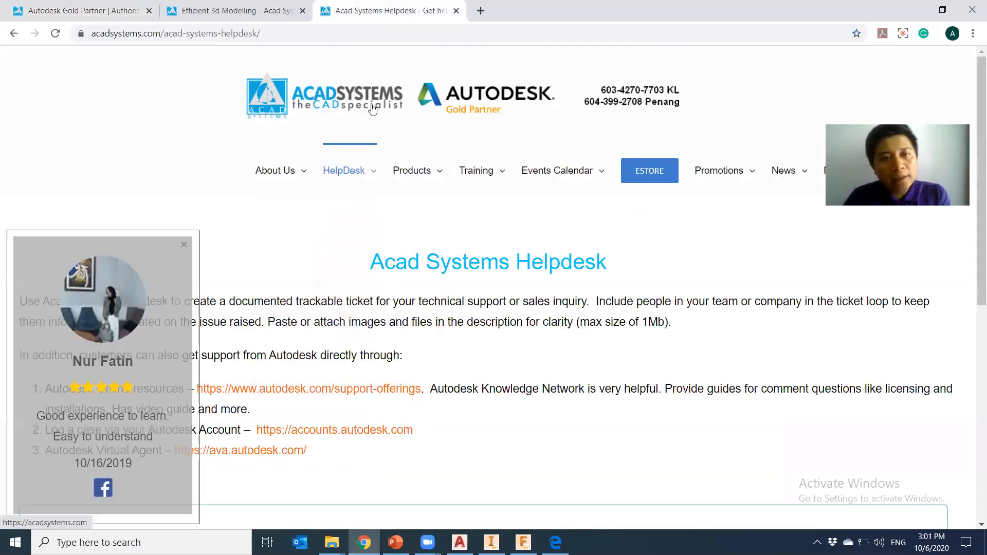
pyautogui.moveTo(362, 165)
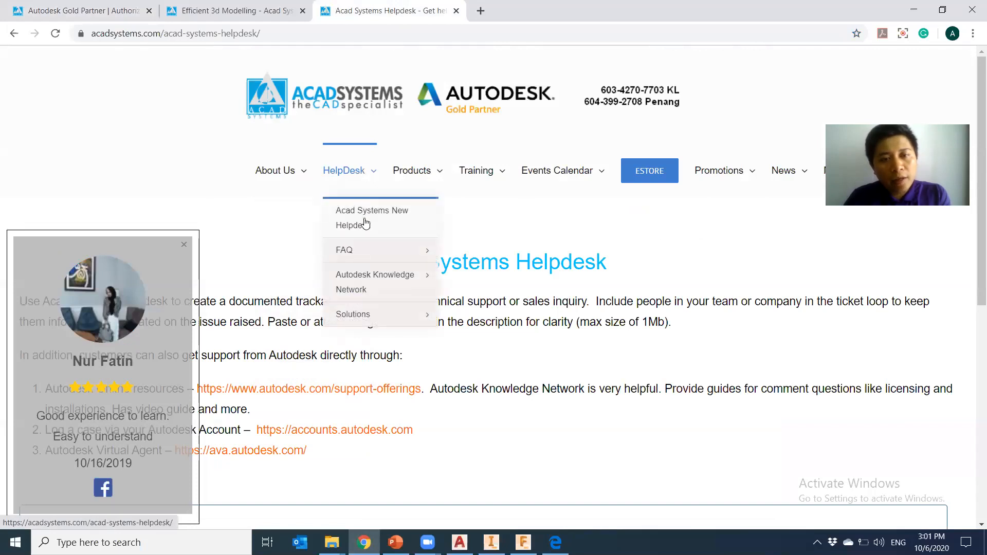
pyautogui.scroll(-3, 452, 352)
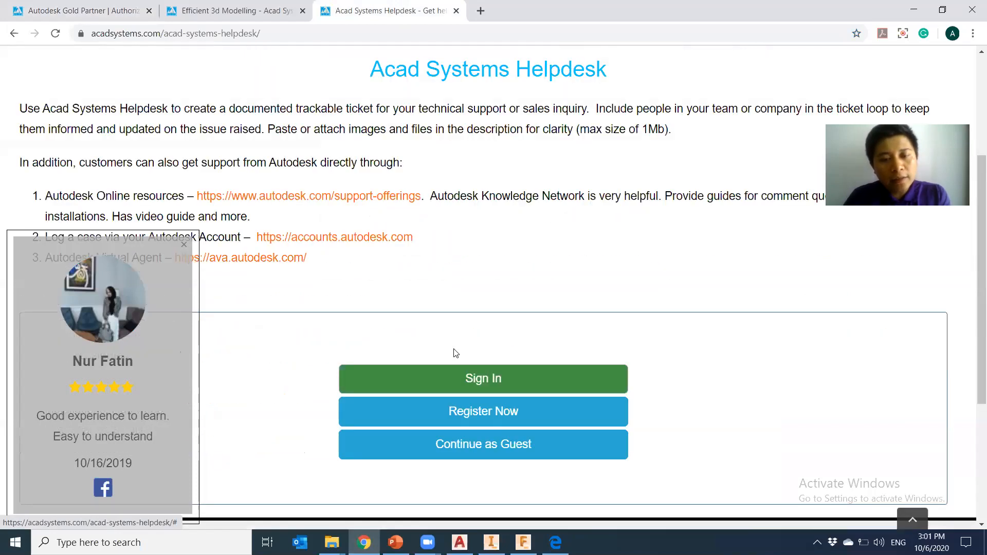
pyautogui.click(560, 449)
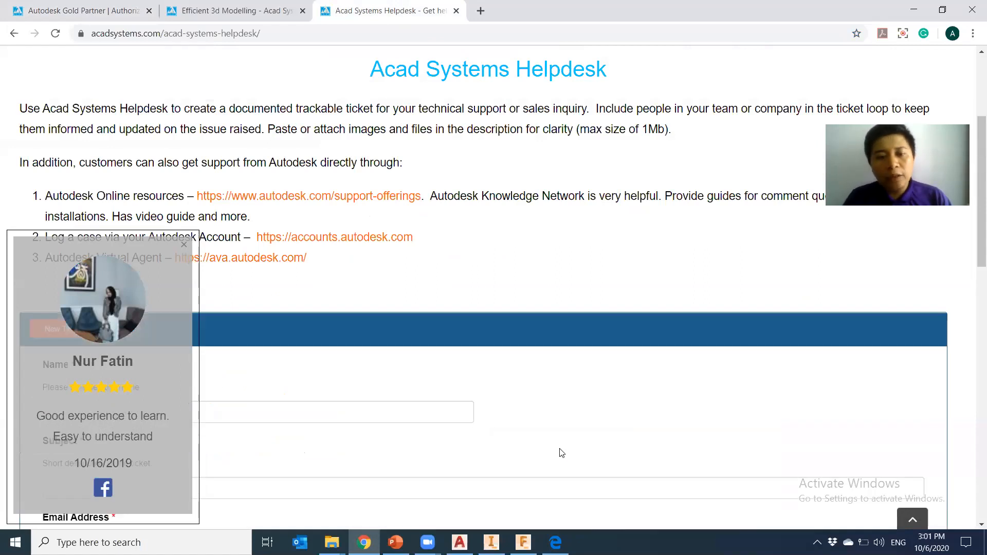
# Close the customer review pop-up and examine the ticket form's fields, attachment option and category choices without filling them in
pyautogui.scroll(-3, 560, 445)
pyautogui.click(184, 245)
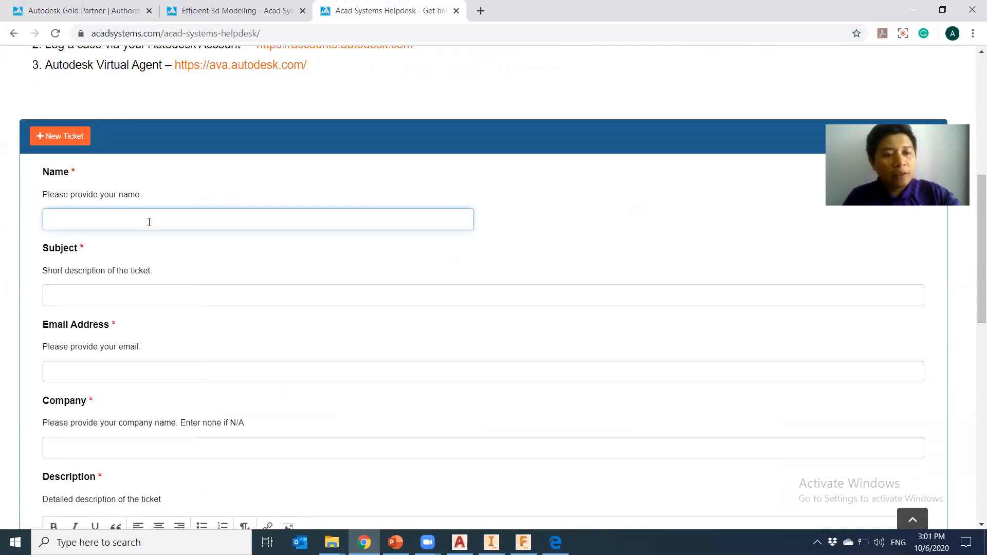
pyautogui.scroll(-3, 151, 226)
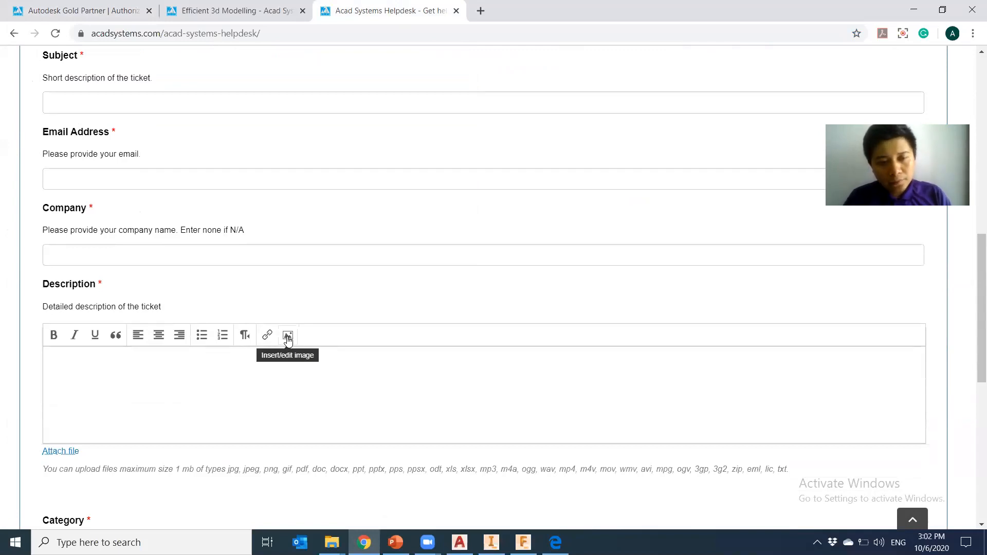
pyautogui.scroll(-4, 288, 340)
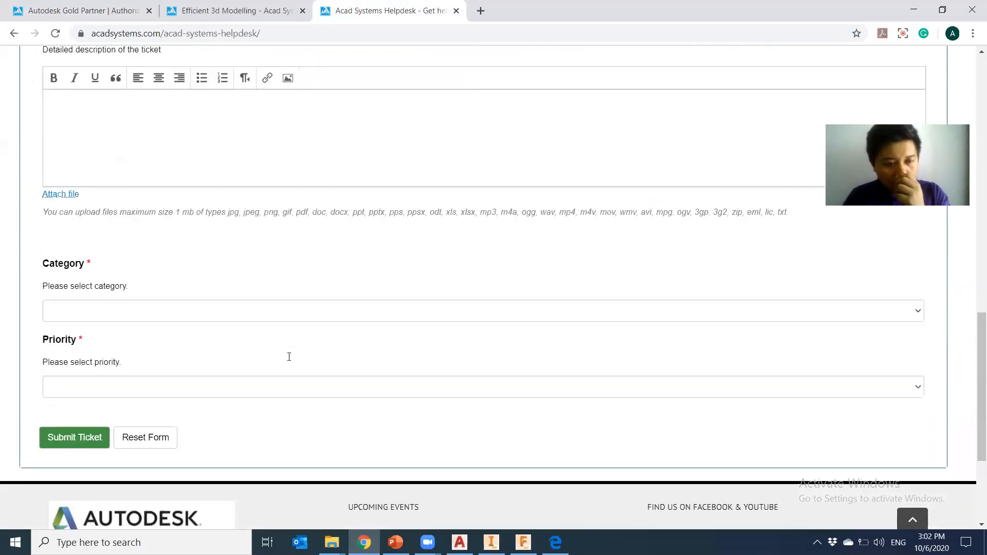
pyautogui.click(251, 310)
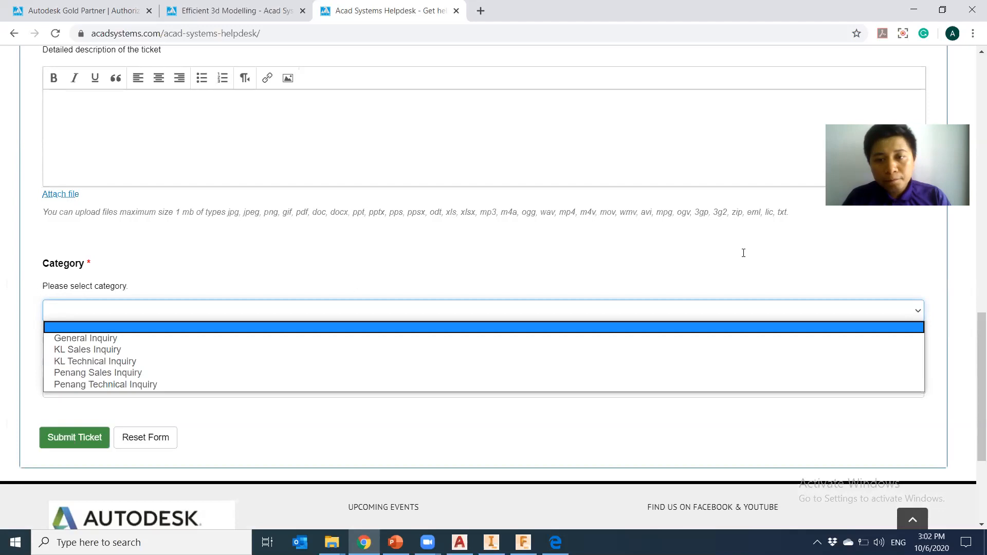
pyautogui.click(594, 265)
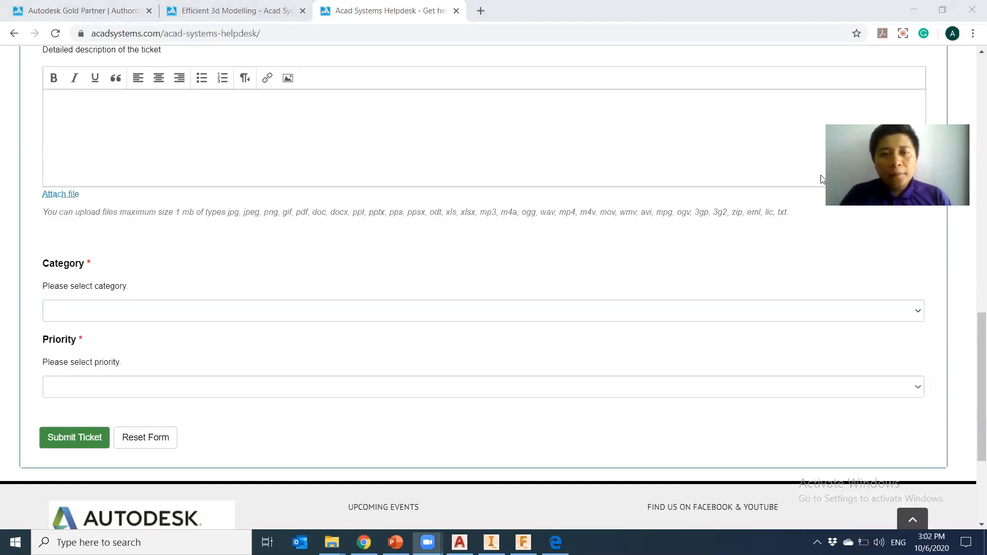
pyautogui.click(512, 265)
pyautogui.scroll(15, 509, 263)
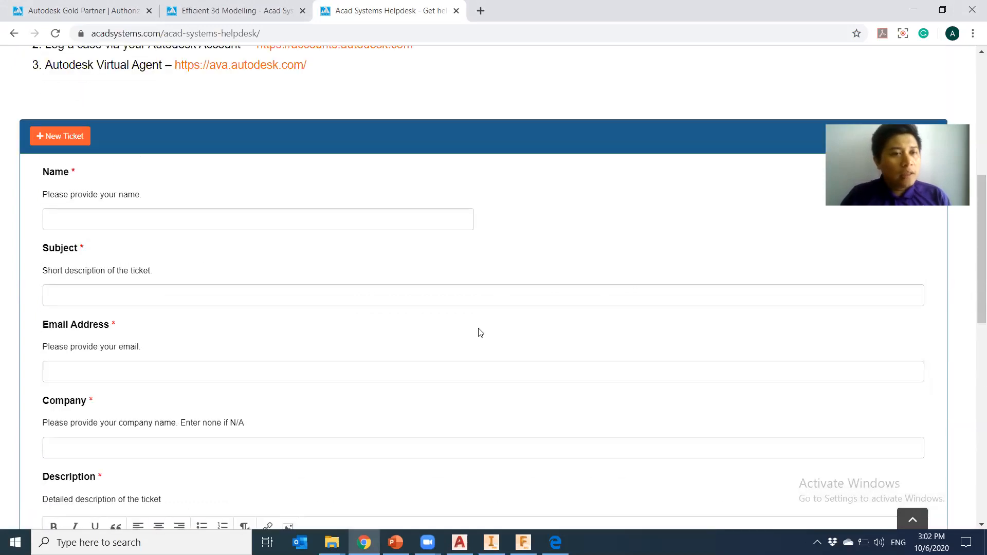
pyautogui.scroll(2, 469, 356)
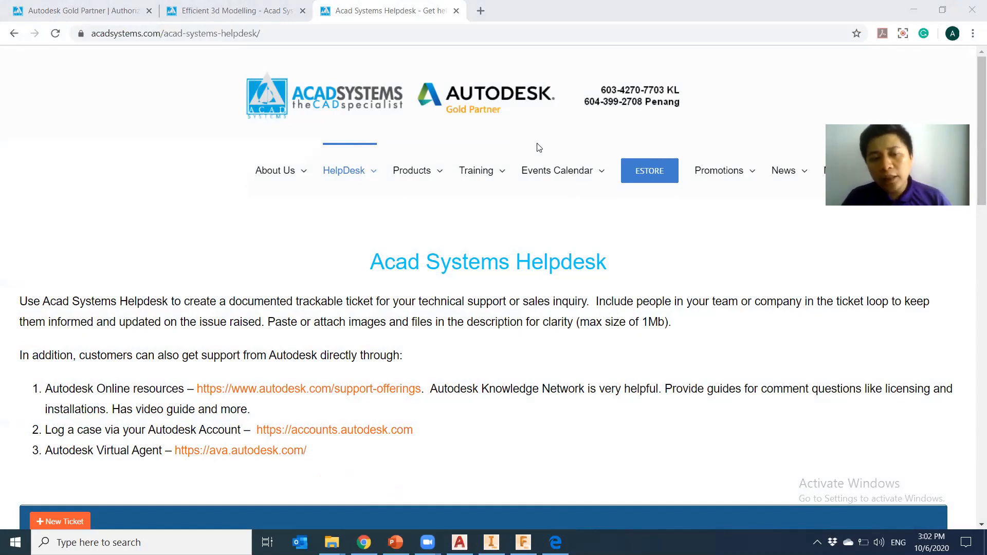
# Switch to PowerPoint and show the Q&A slide followed by slide 7 with the presenter's contact details
pyautogui.click(397, 541)
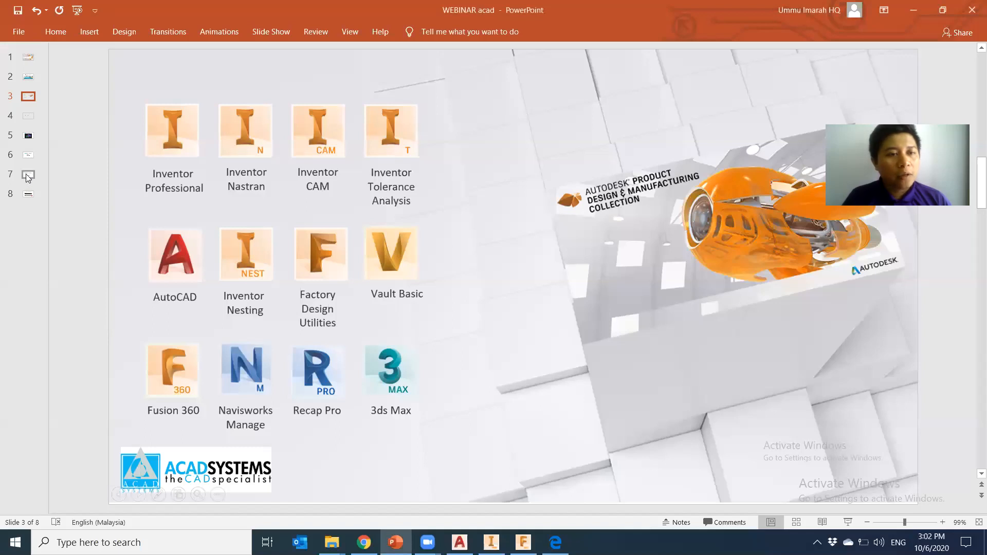
pyautogui.click(29, 155)
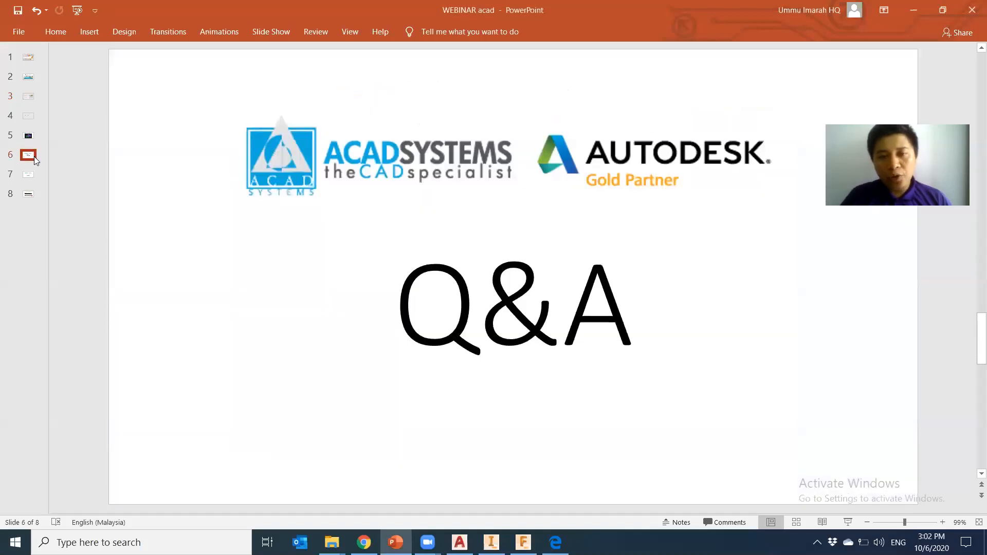
pyautogui.press('Down')
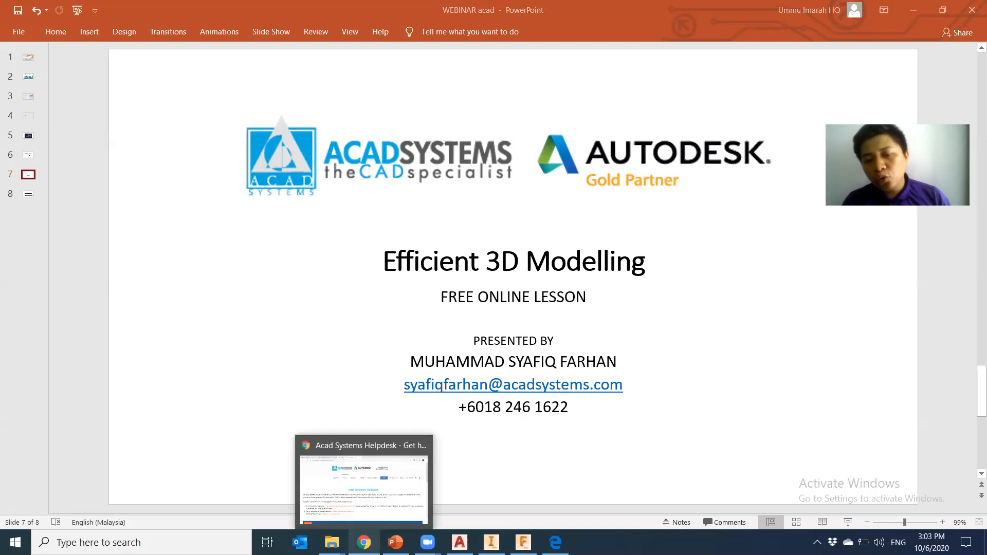
# Switch to Chrome and look through the Acad Systems home page's promotions, workshops, webinars and premium training schedule
pyautogui.click(368, 538)
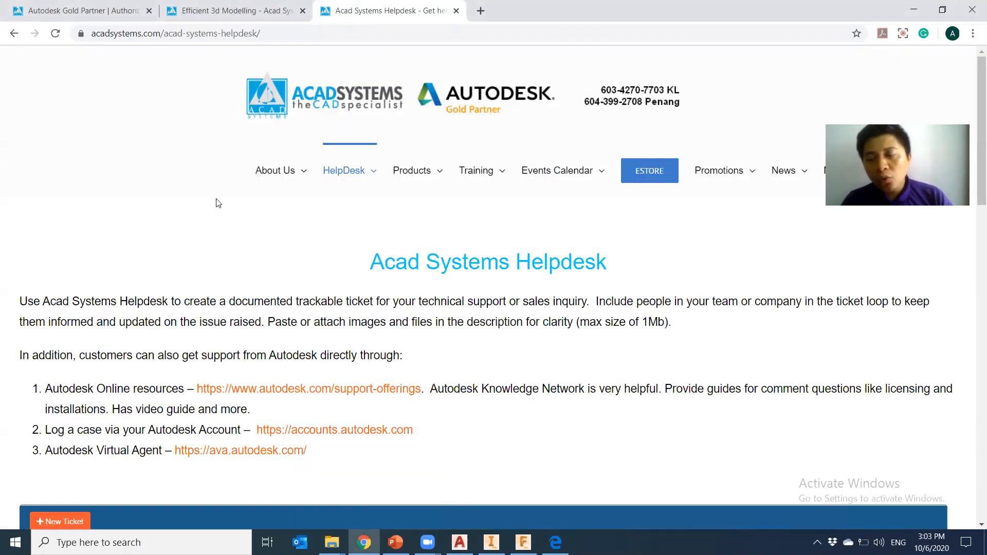
pyautogui.click(97, 16)
pyautogui.scroll(-10, 433, 343)
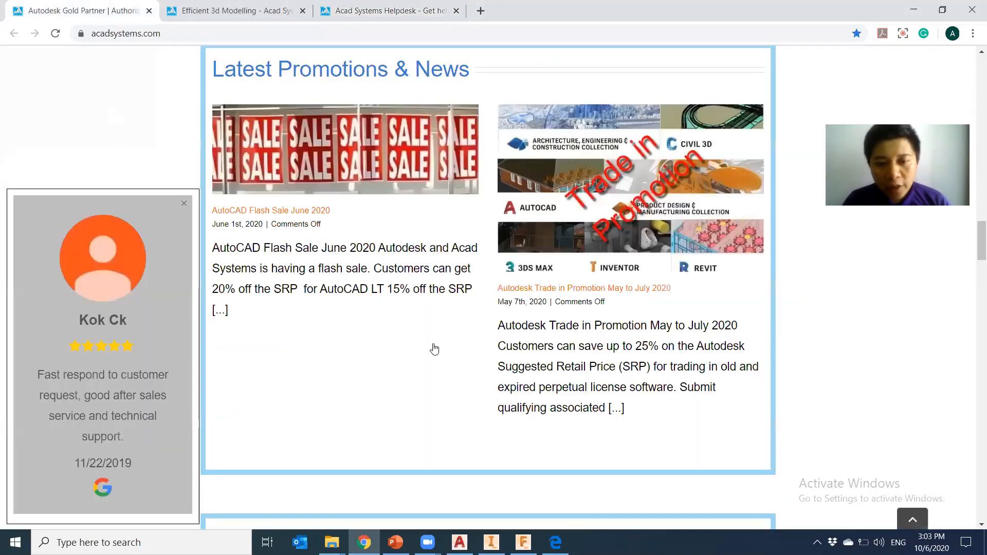
pyautogui.scroll(-10, 433, 349)
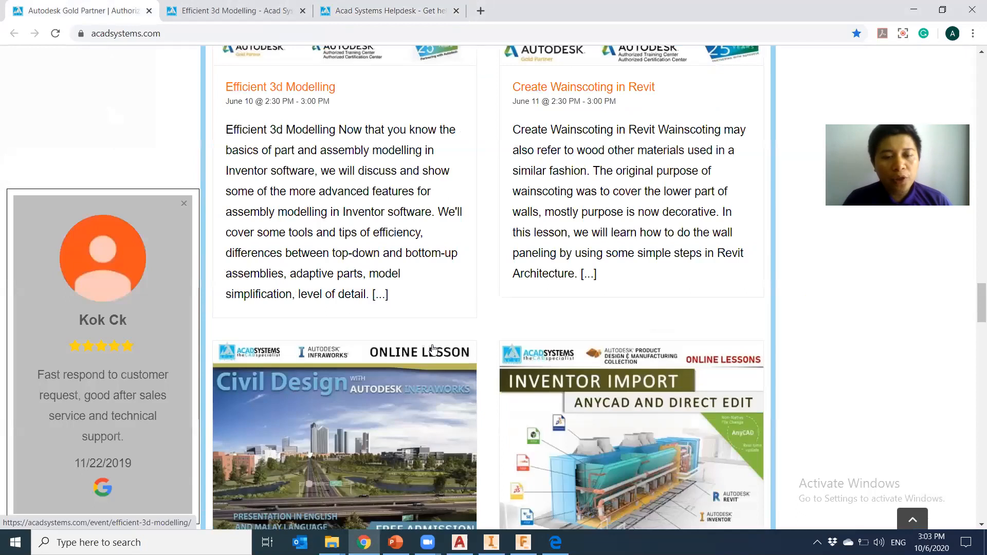
pyautogui.scroll(-10, 434, 350)
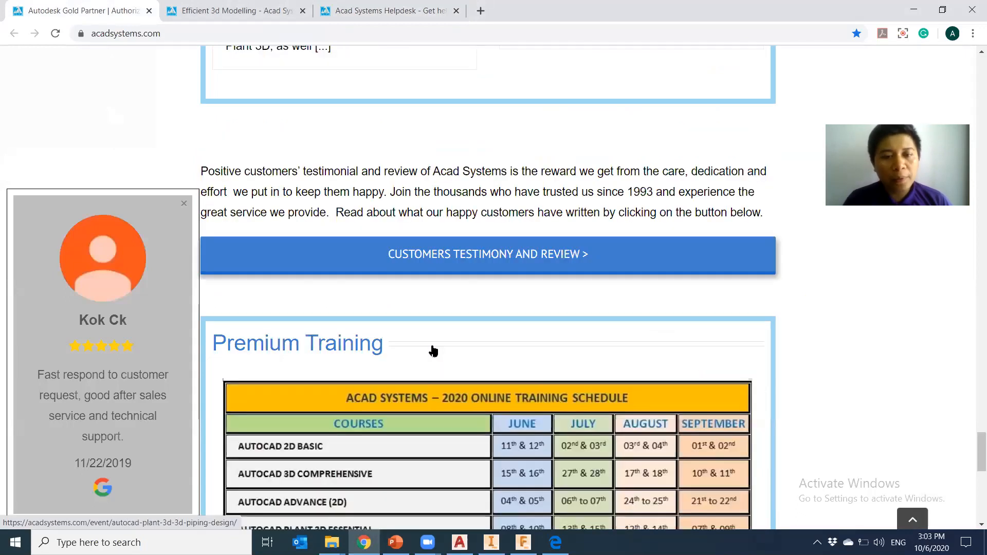
pyautogui.scroll(10, 434, 350)
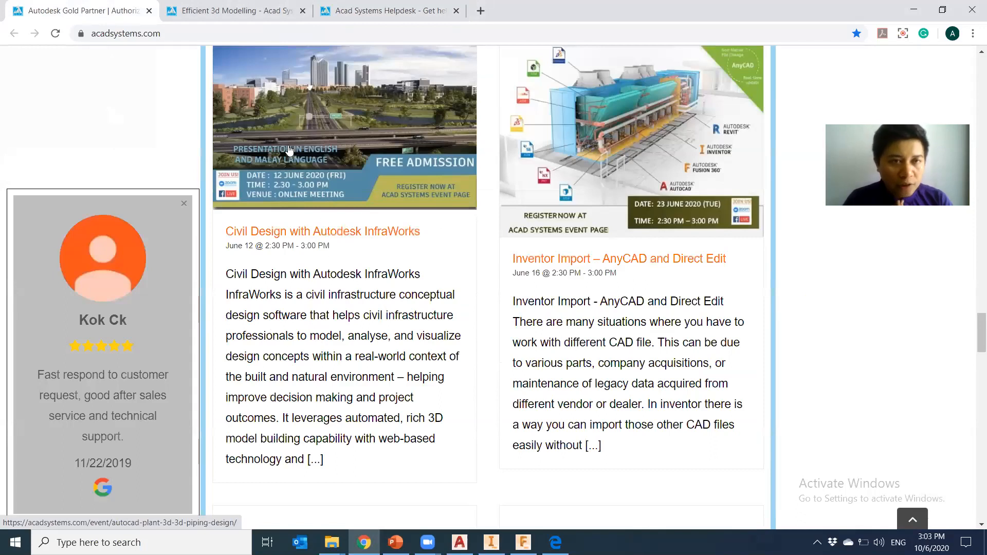
pyautogui.scroll(10, 251, 54)
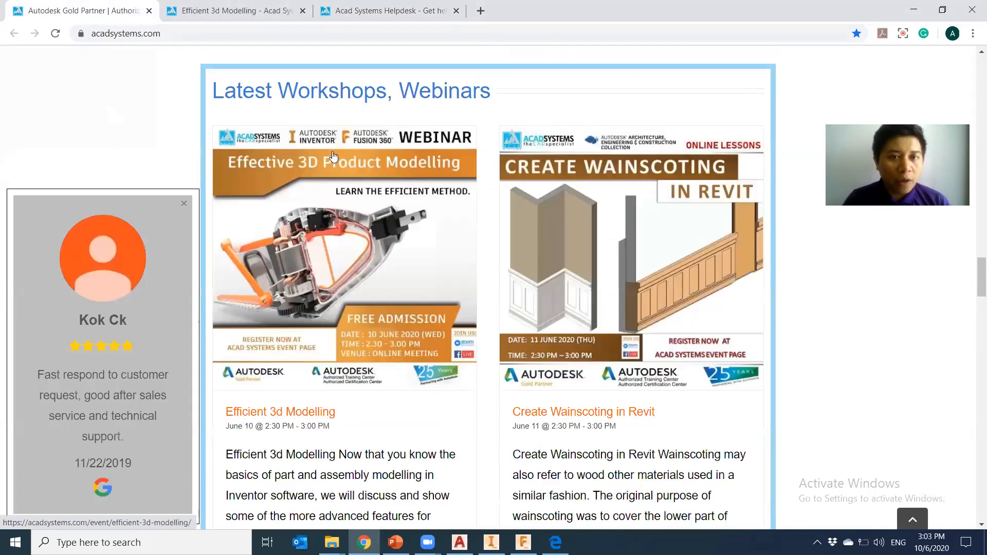
# Review the Efficient 3d Modelling event page's topics and event details, and return to the home page's latest workshops and webinars
pyautogui.click(222, 12)
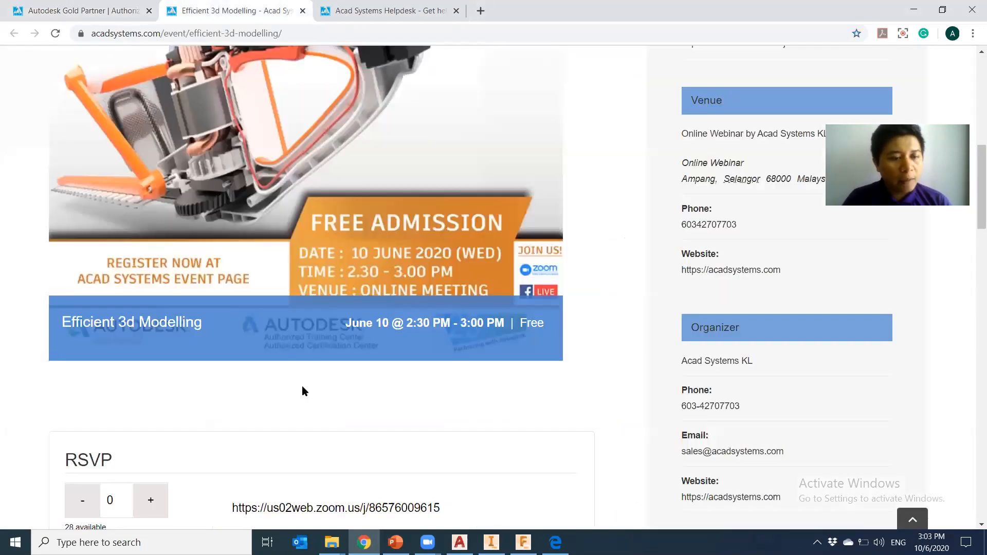
pyautogui.scroll(-10, 303, 392)
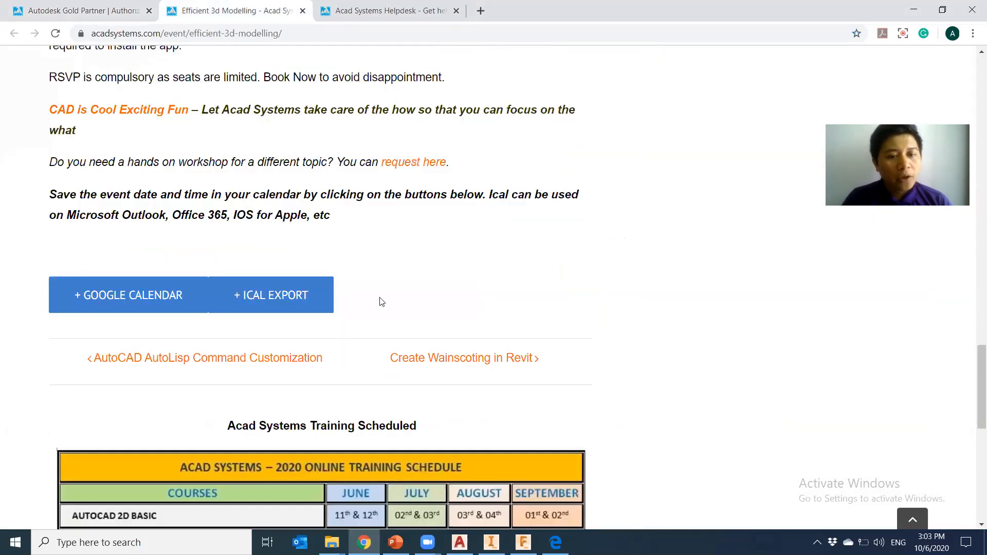
pyautogui.scroll(10, 380, 306)
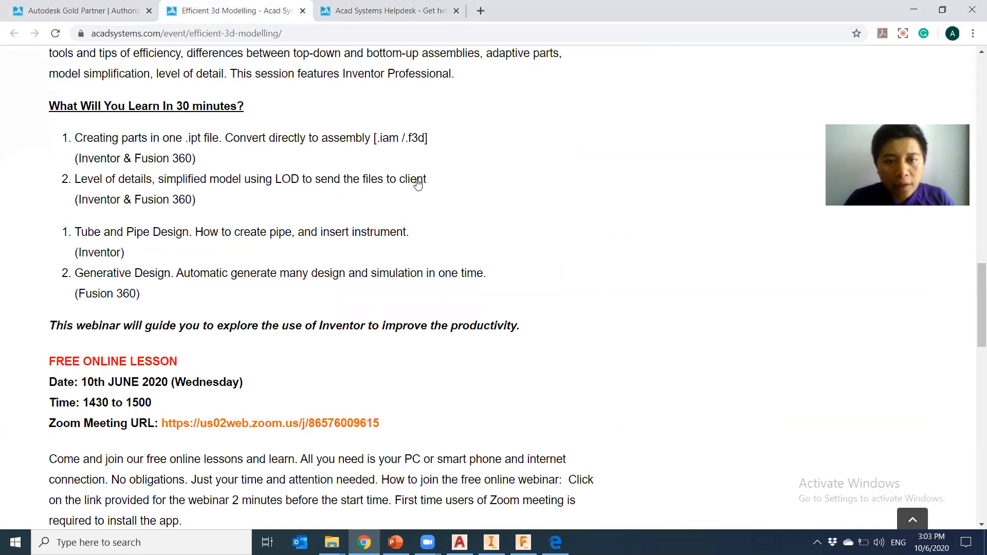
pyautogui.scroll(10, 420, 180)
pyautogui.moveTo(482, 176)
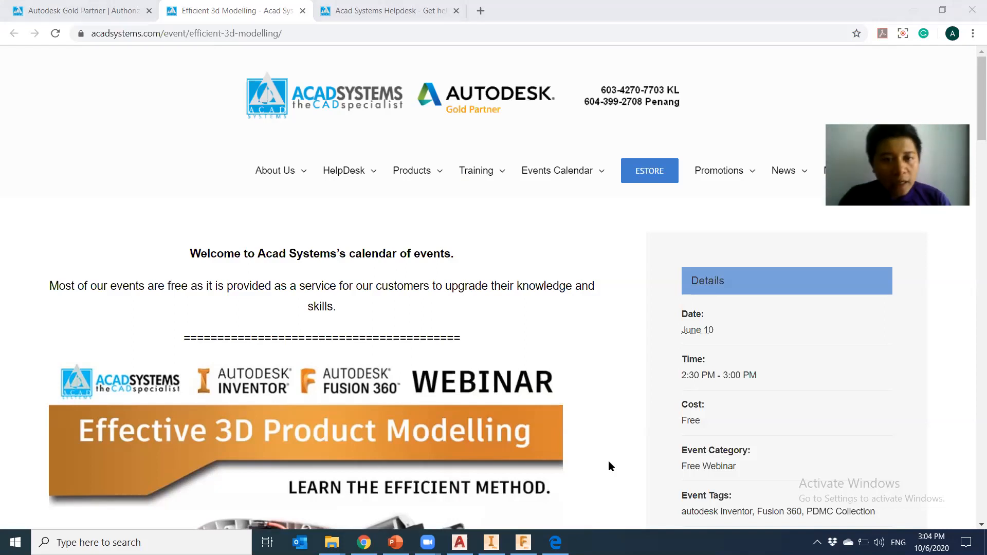
pyautogui.click(82, 10)
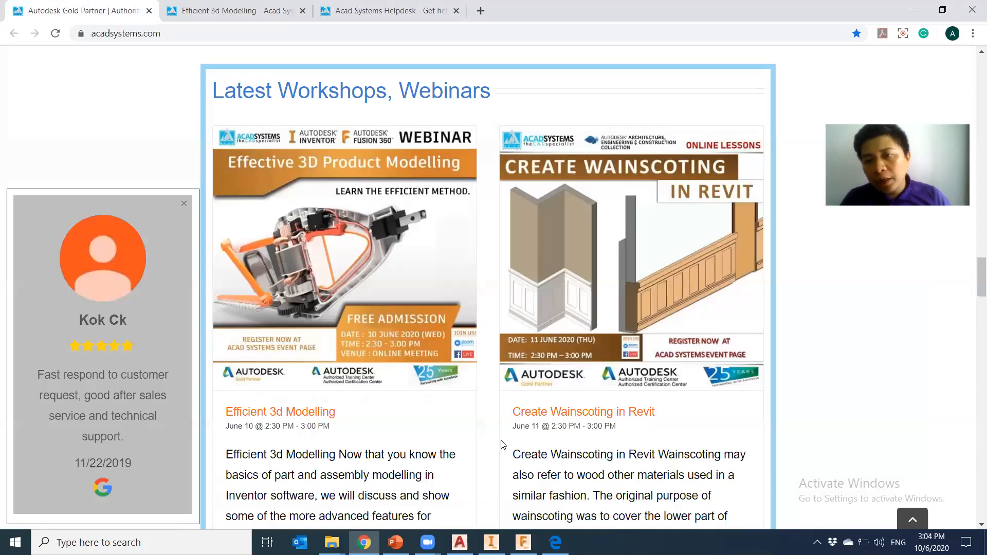
# Look through the dates and descriptions of the upcoming Create Wainscoting in Revit, Civil Design with Autodesk InfraWorks, and Inventor Import – AnyCAD and Direct Edit sessions
pyautogui.scroll(-1, 503, 446)
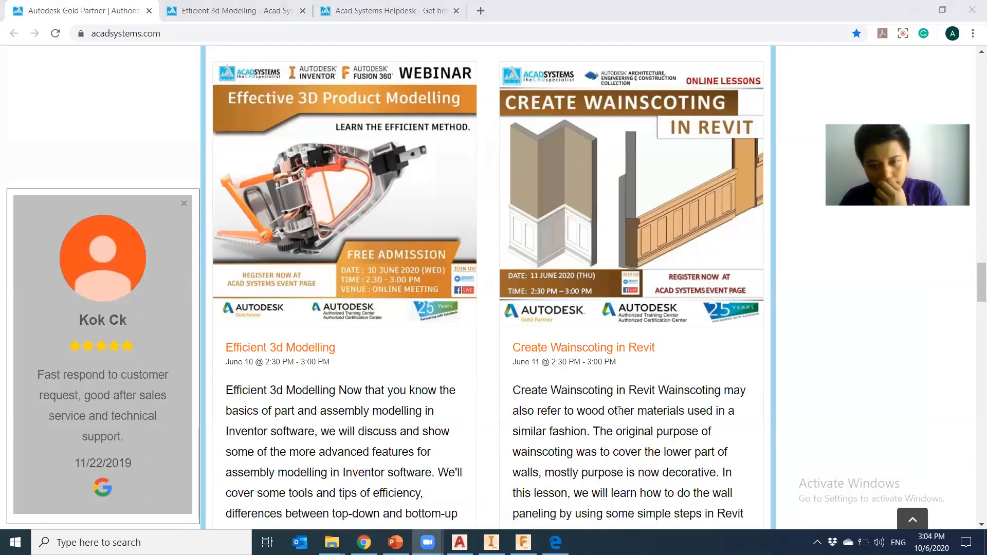
pyautogui.scroll(1, 619, 410)
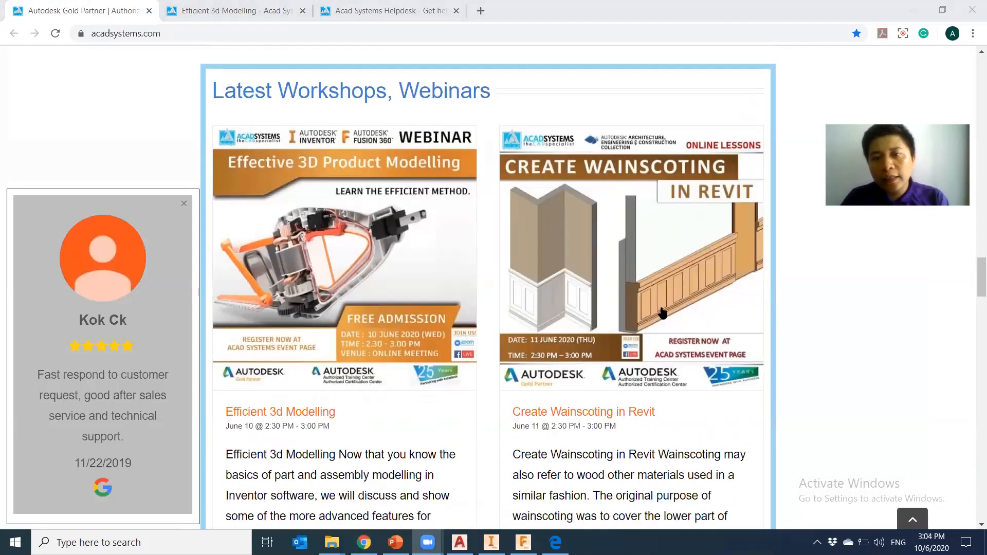
pyautogui.scroll(-1, 677, 324)
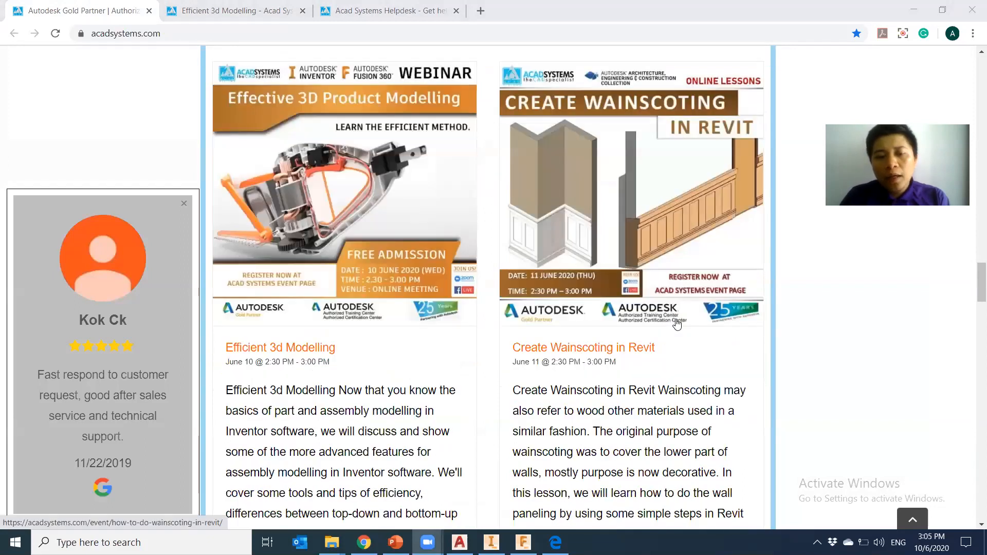
pyautogui.scroll(-5, 677, 324)
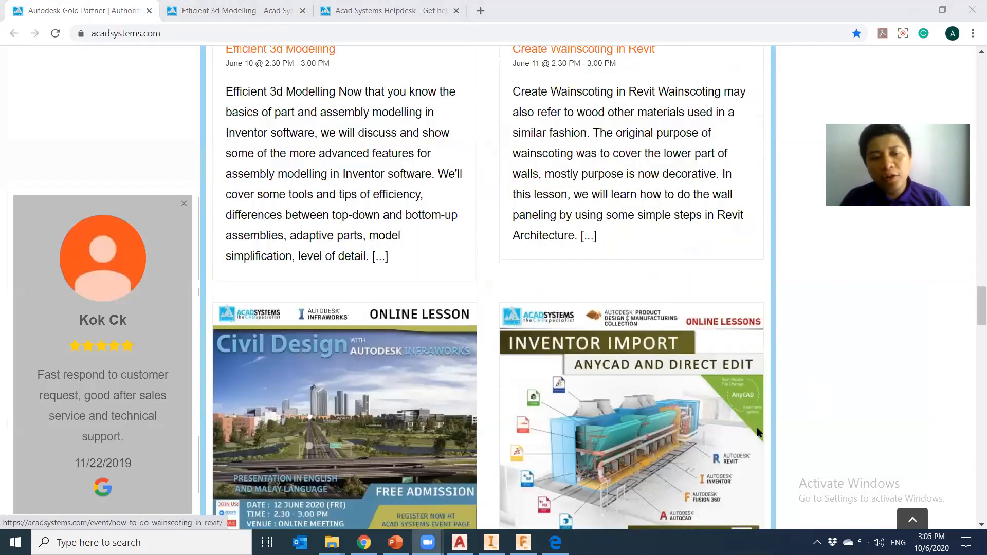
pyautogui.scroll(-3, 346, 441)
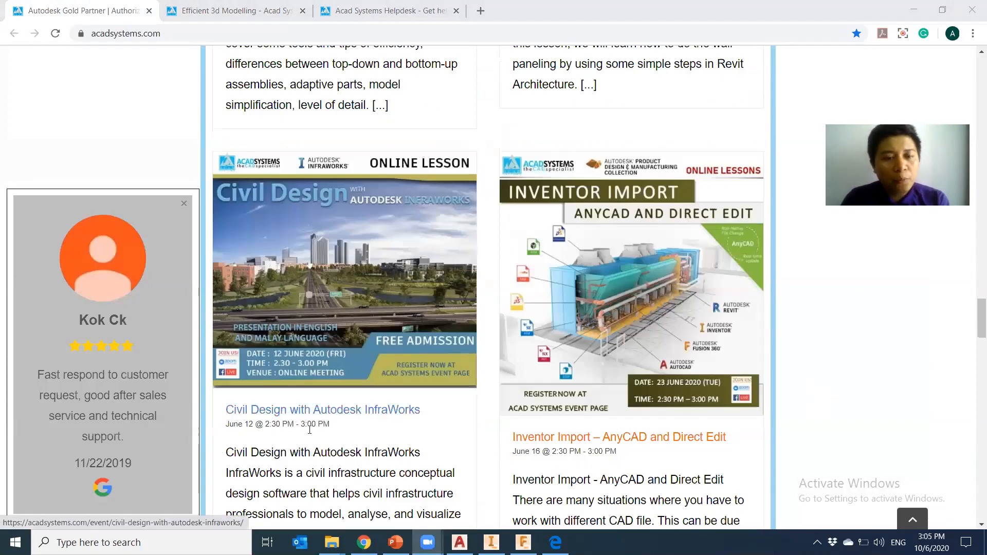
pyautogui.scroll(-1, 268, 353)
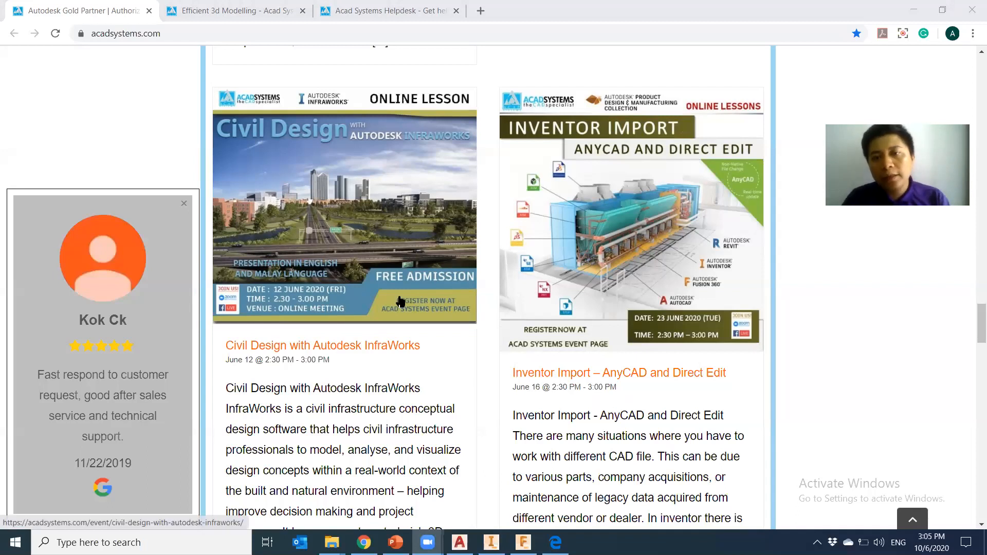
pyautogui.scroll(-1, 448, 360)
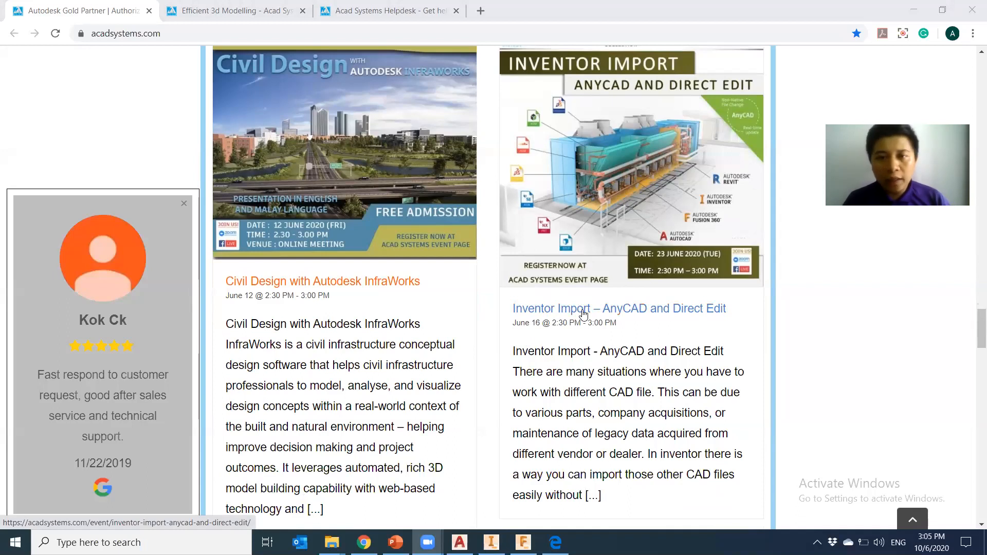
pyautogui.scroll(2, 562, 411)
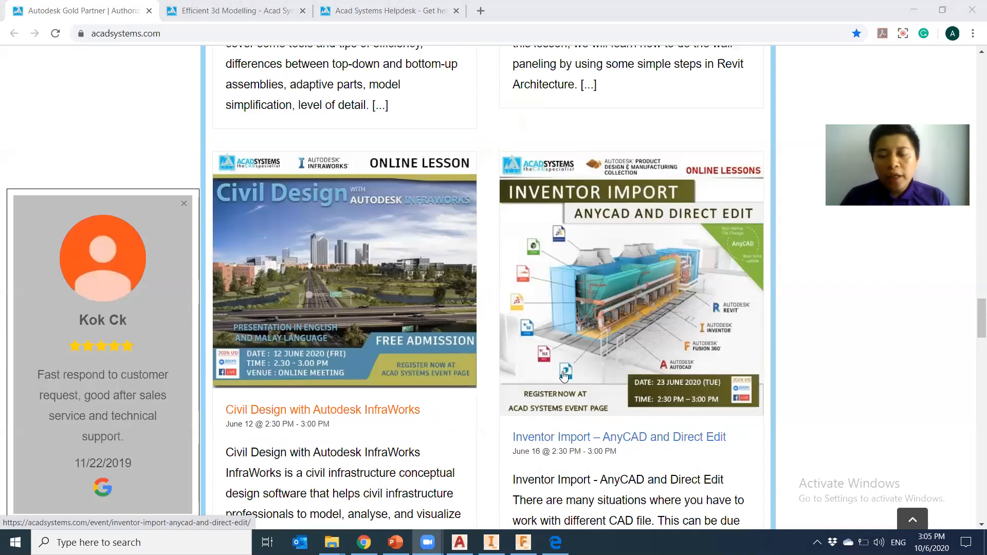
pyautogui.scroll(-1, 570, 376)
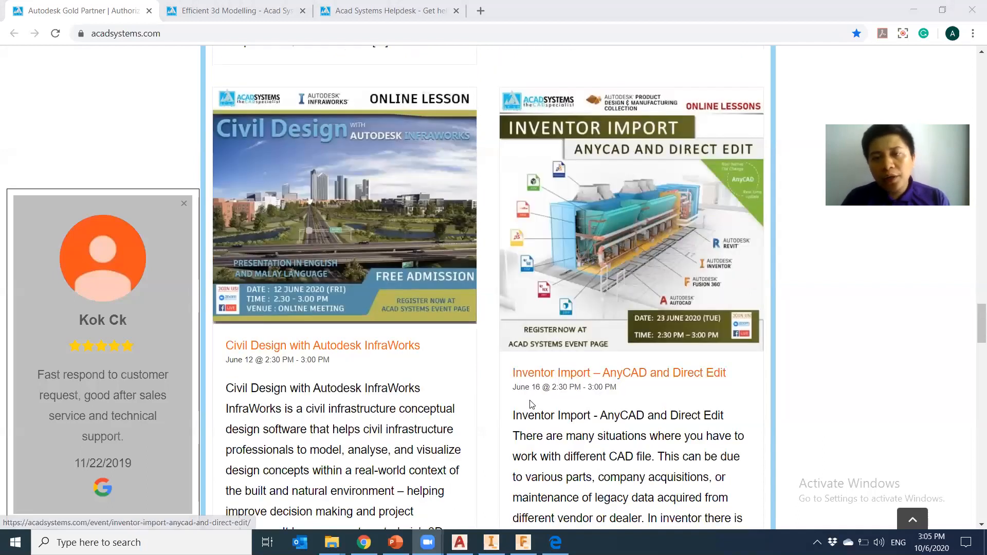